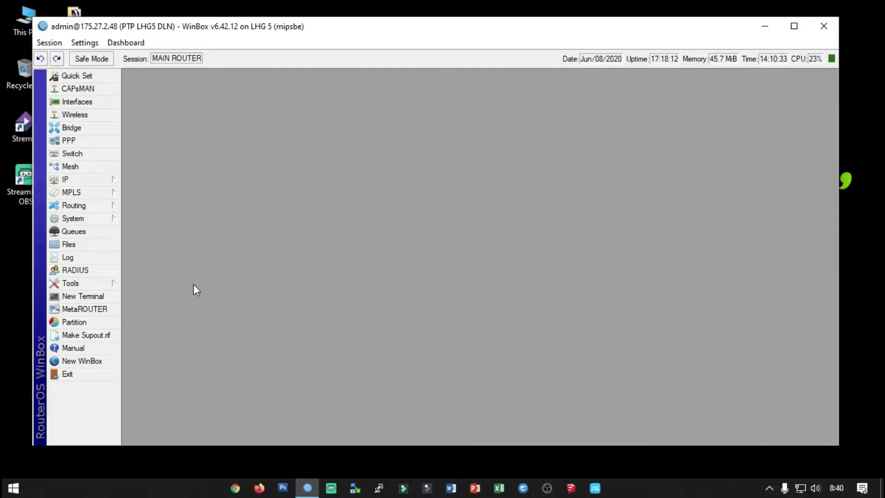
# - Prepare a configuration reset with No Default Configuration and Do Not Backup enabled, and cancel it without resetting the router
pyautogui.click(84, 219)
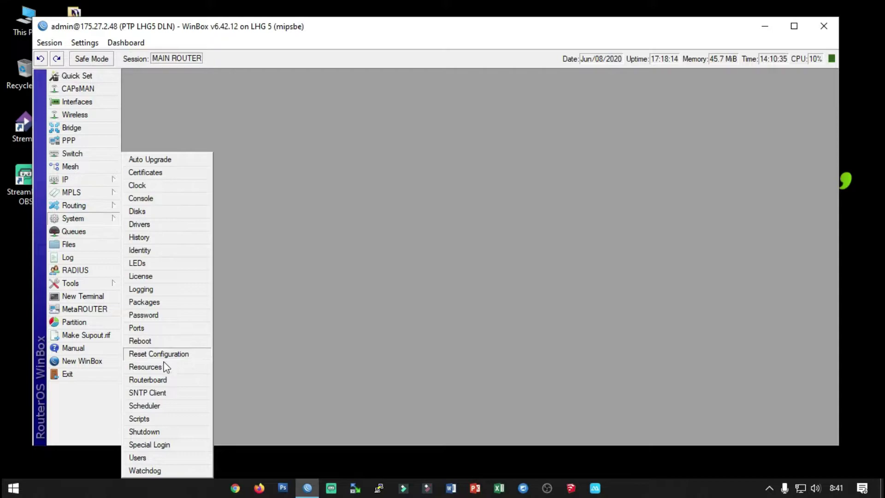
pyautogui.click(140, 355)
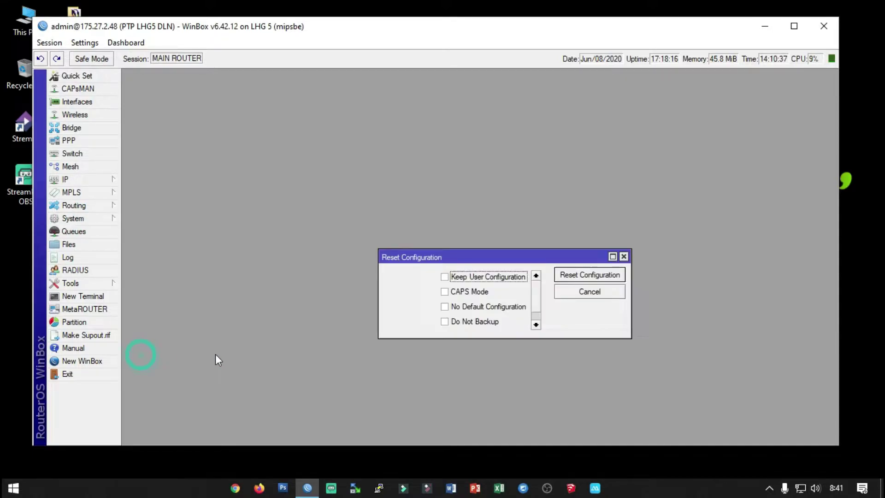
pyautogui.click(467, 307)
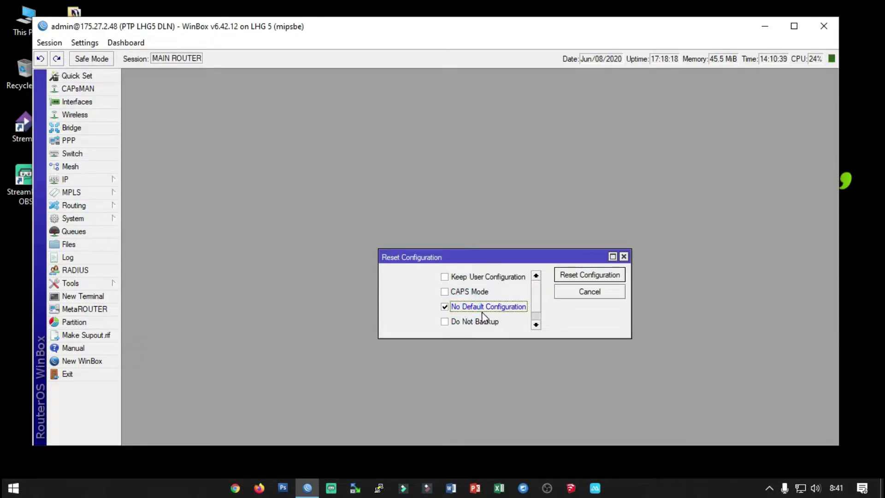
pyautogui.click(466, 324)
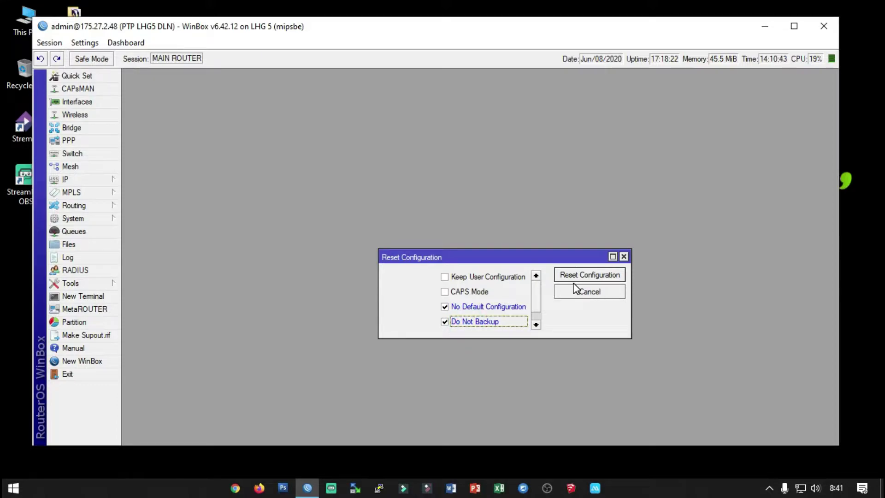
pyautogui.click(597, 291)
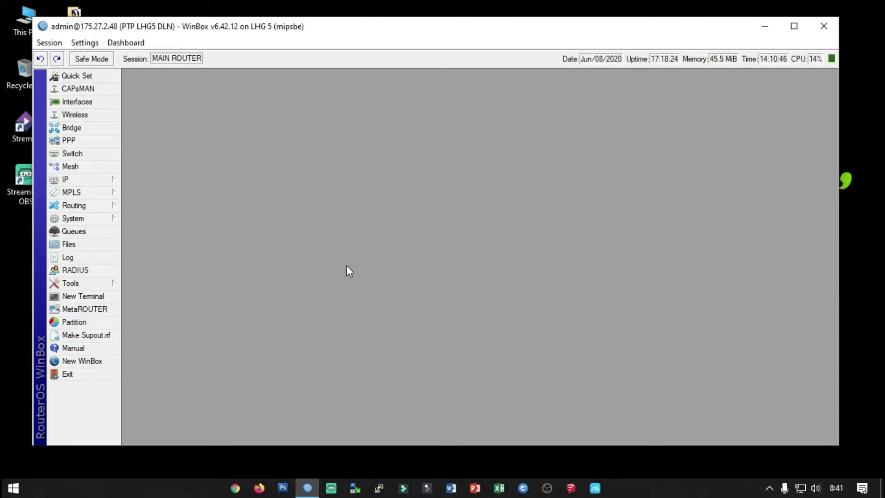
# - Open a separate WinBox connection window, check its list of neighbouring devices, and close it
pyautogui.rightClick(306, 487)
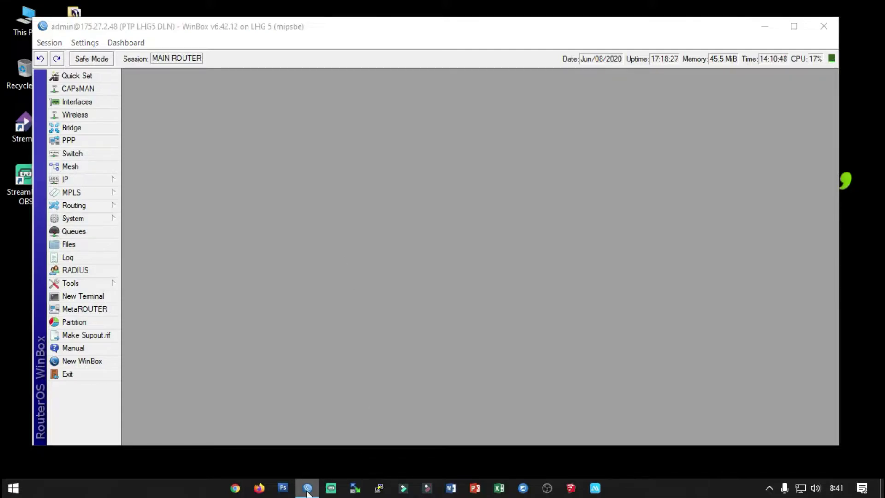
pyautogui.click(286, 422)
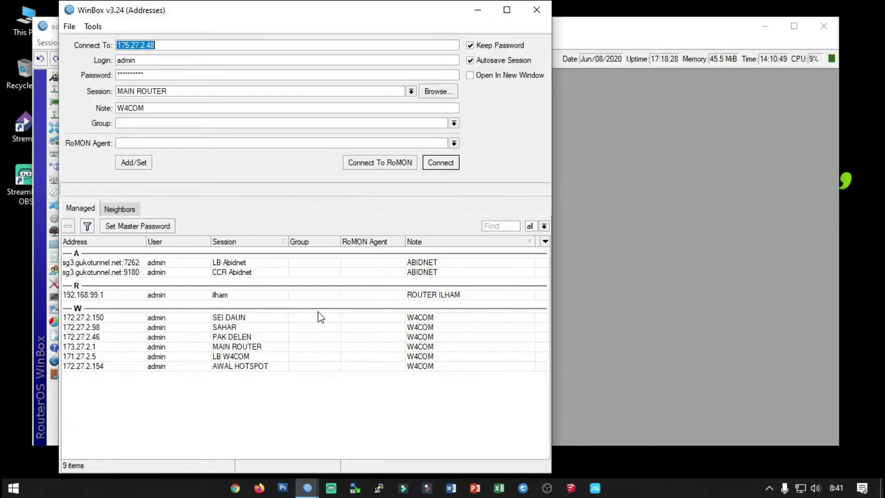
pyautogui.click(119, 208)
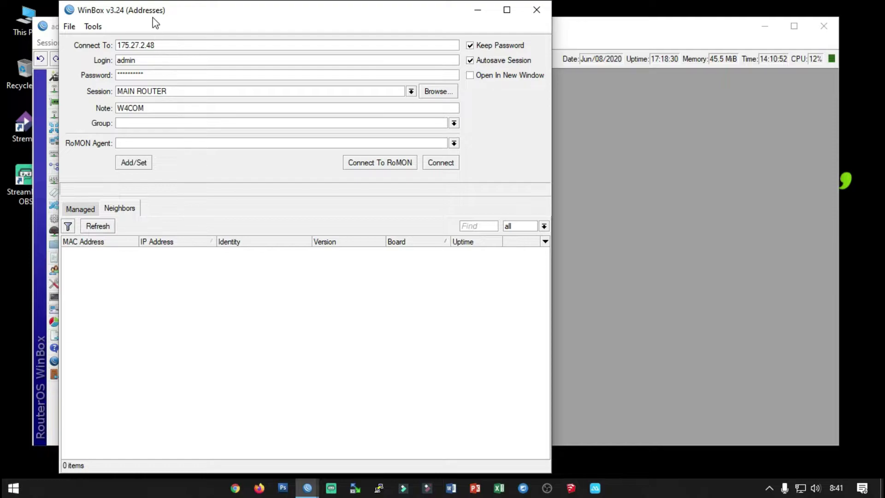
pyautogui.moveTo(154, 17); pyautogui.dragTo(244, 24)
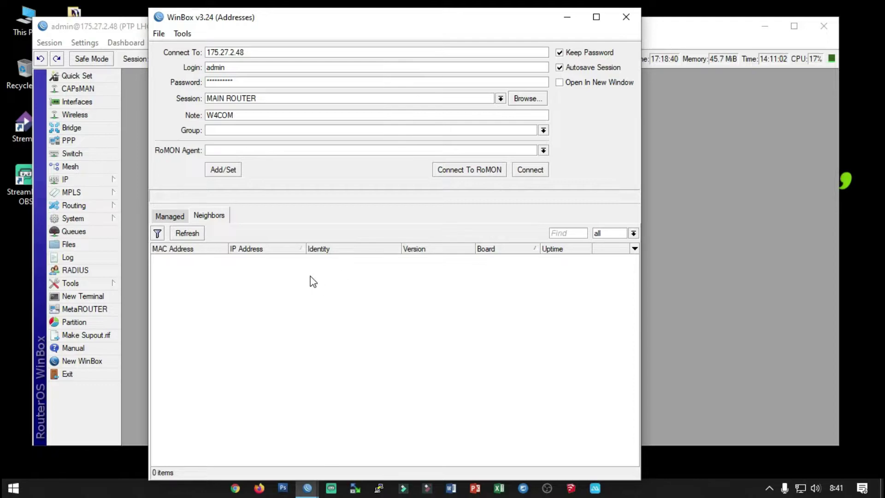
pyautogui.click(625, 17)
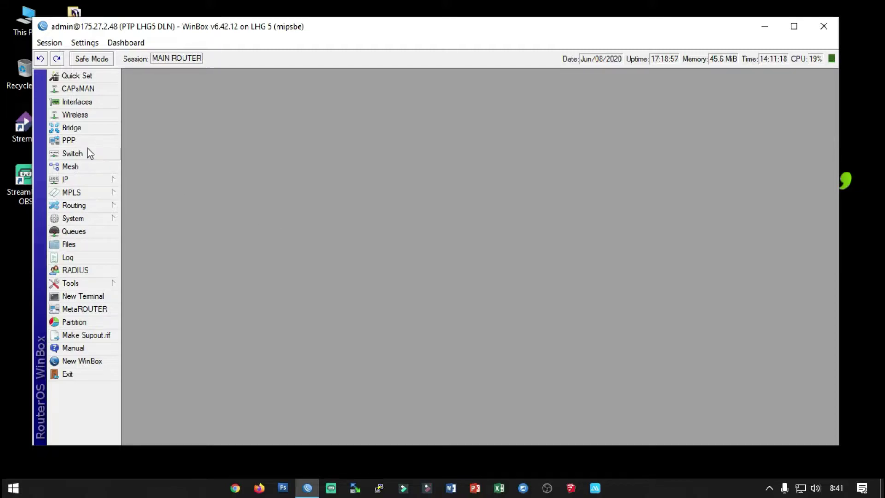
# - Open the router's bridge list and place its window near the top of the workspace
pyautogui.click(65, 128)
pyautogui.moveTo(253, 129); pyautogui.dragTo(246, 75)
pyautogui.click(178, 128)
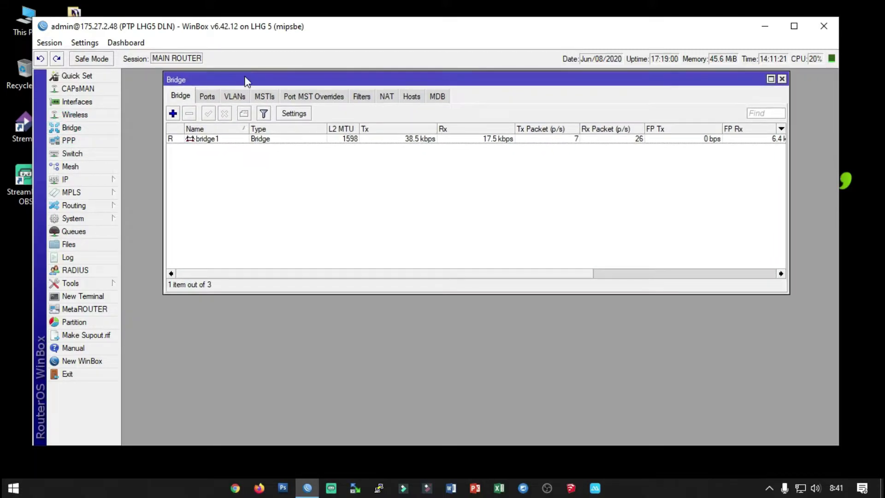
# - Start a new bridge interface with its default settings, and cancel without creating it
pyautogui.click(172, 113)
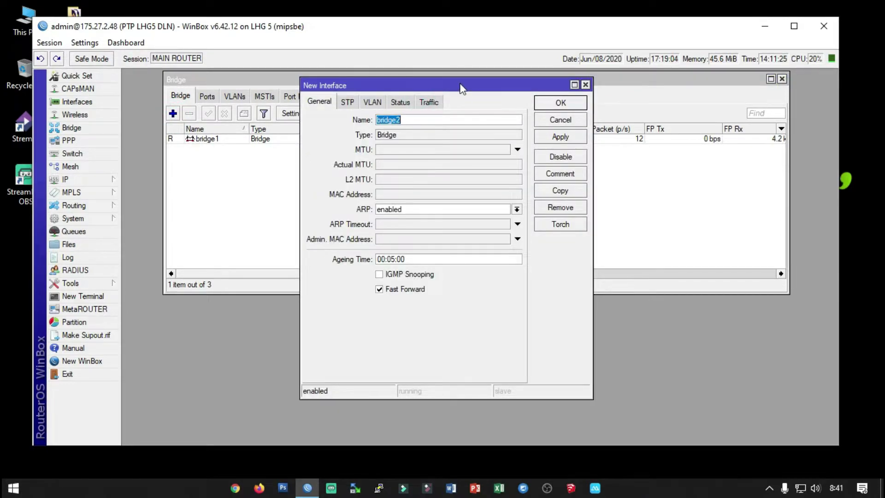
pyautogui.moveTo(461, 86); pyautogui.dragTo(566, 102)
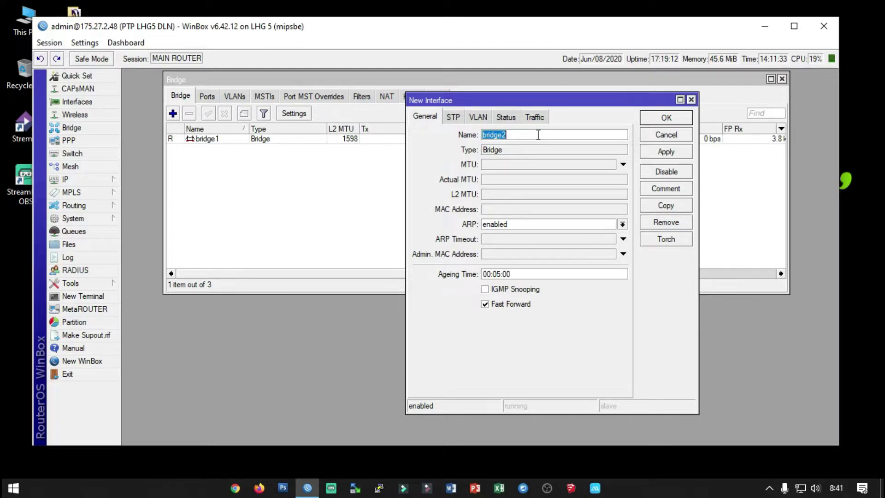
pyautogui.moveTo(508, 106); pyautogui.dragTo(444, 121)
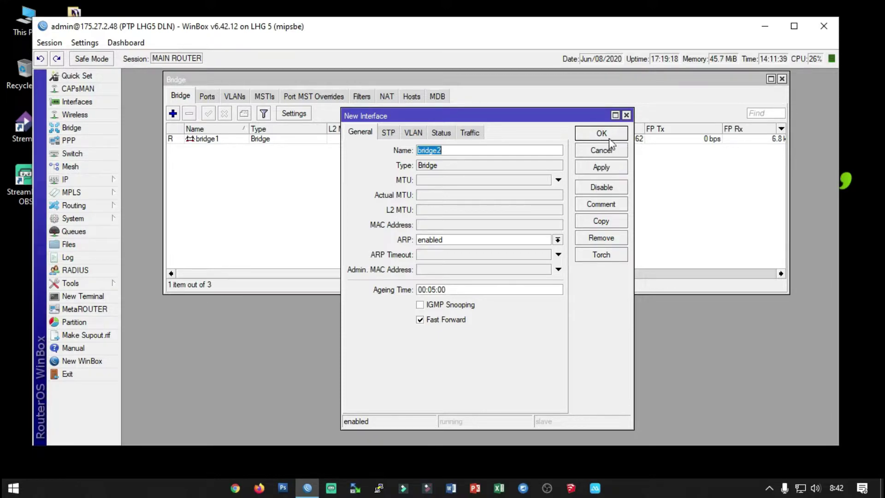
pyautogui.click(601, 152)
# - Examine the general and STP settings of the existing bridge1 interface without changing them
pyautogui.doubleClick(197, 140)
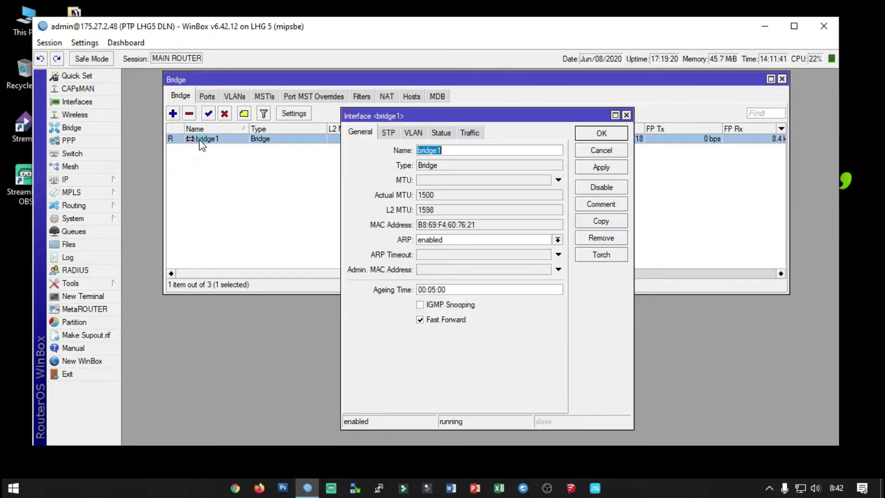
pyautogui.click(388, 133)
pyautogui.click(360, 132)
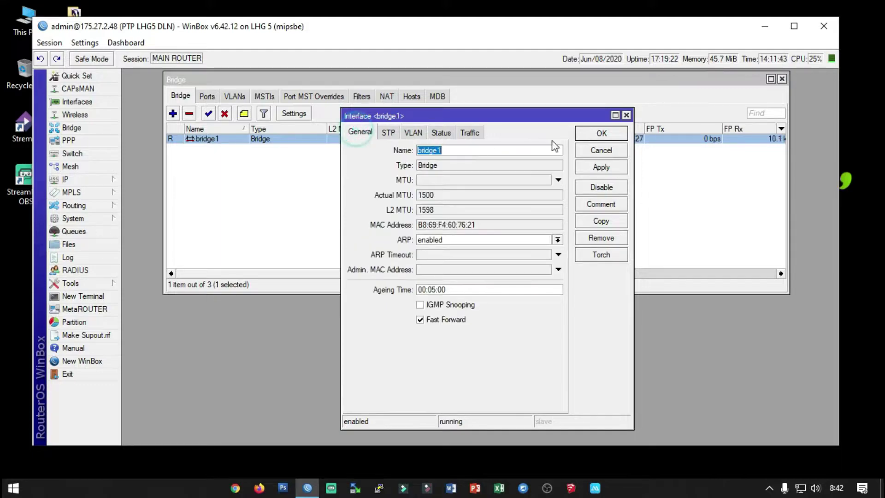
pyautogui.click(602, 152)
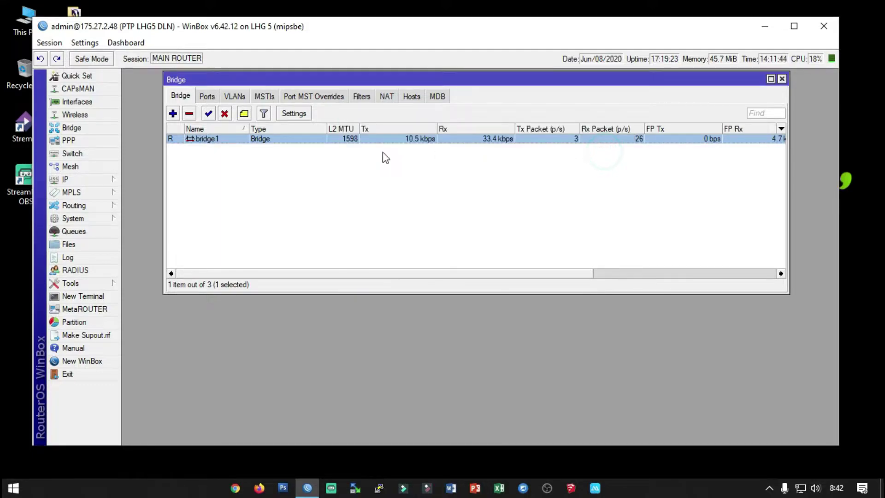
# - Prepare a new bridge port for interface wlan1 on bridge1, compare it with the bridge list, and close it without adding a port
pyautogui.click(208, 97)
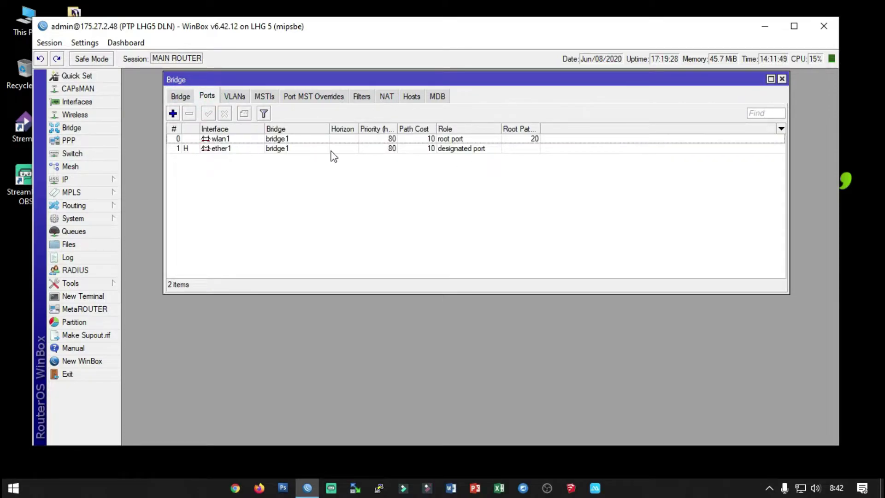
pyautogui.click(173, 113)
pyautogui.moveTo(499, 144); pyautogui.dragTo(704, 150)
pyautogui.click(551, 183)
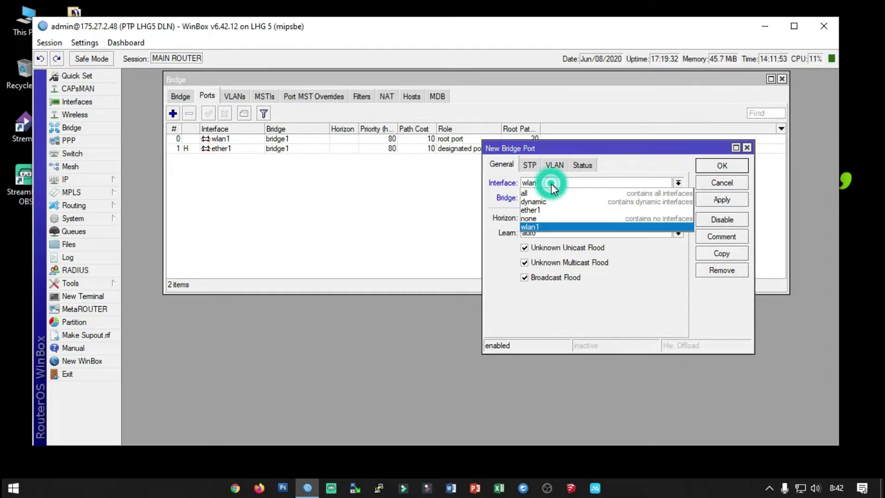
pyautogui.click(504, 211)
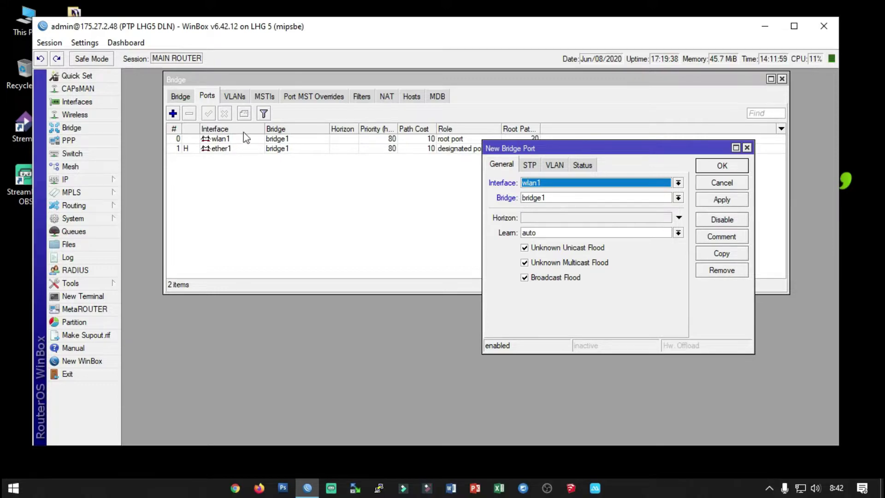
pyautogui.click(184, 99)
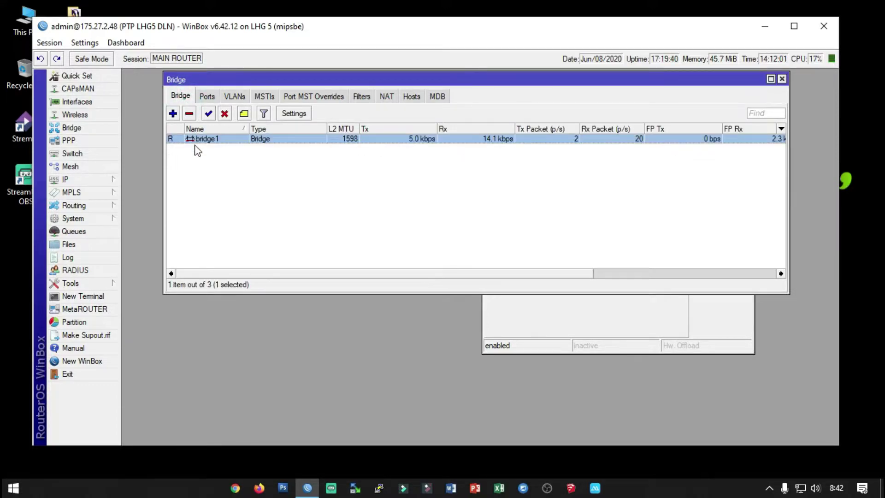
pyautogui.click(207, 96)
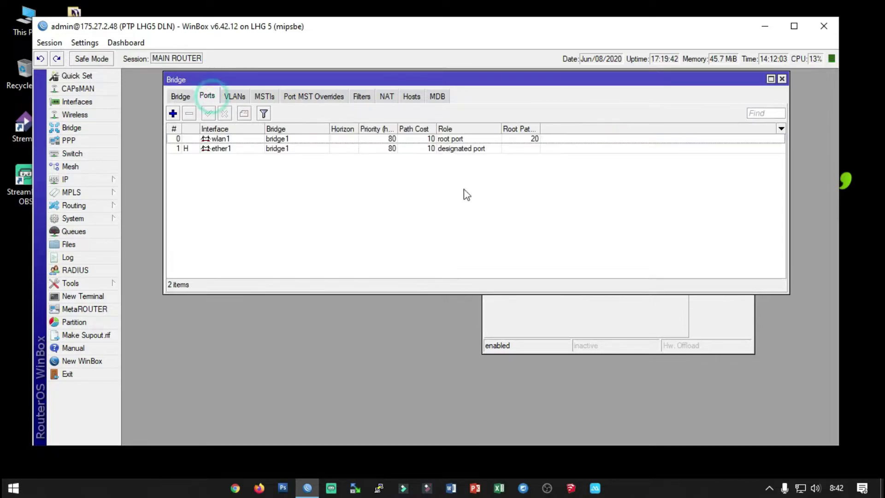
pyautogui.click(575, 334)
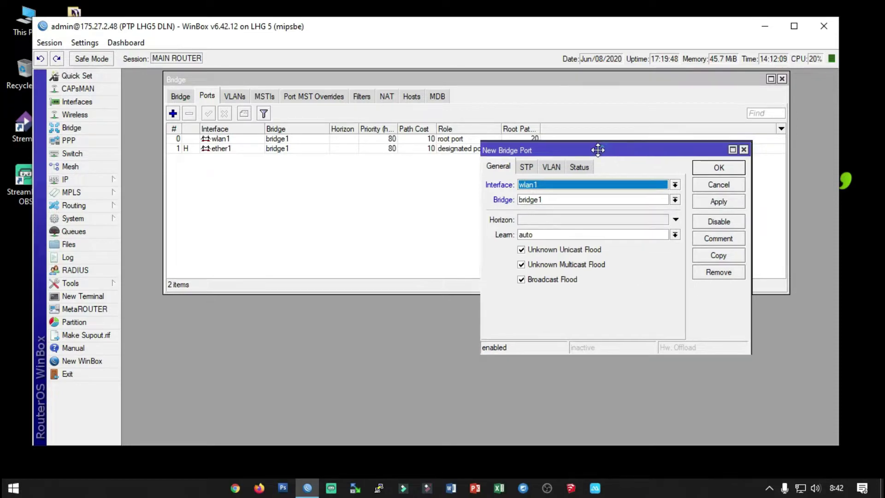
pyautogui.moveTo(597, 150); pyautogui.dragTo(416, 154)
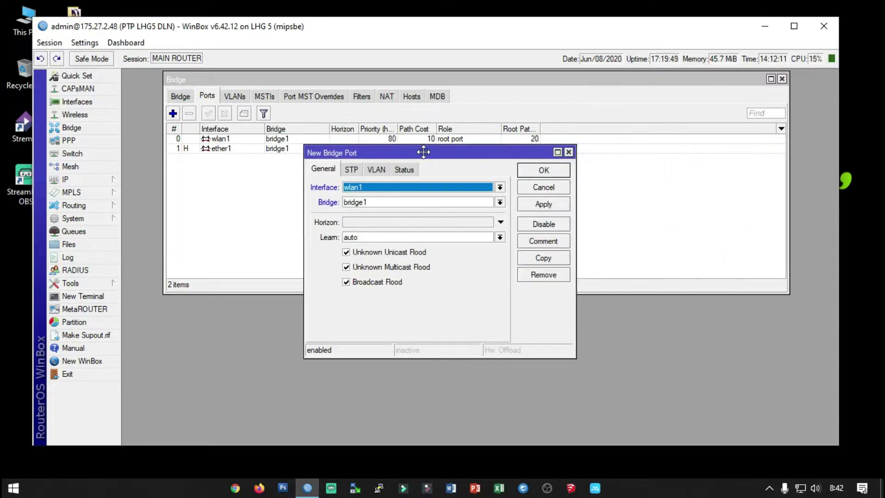
pyautogui.click(560, 173)
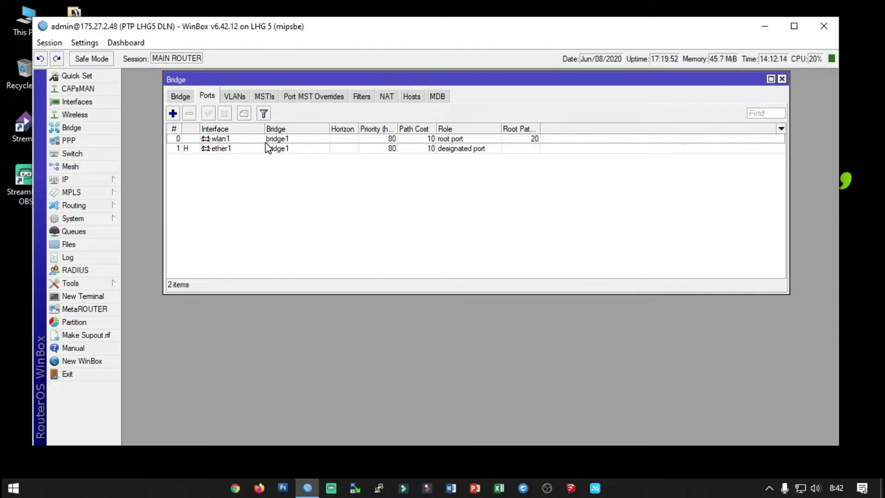
# - Prepare another new bridge port for interface ether1 on bridge1, look at its STP settings, and cancel it
pyautogui.click(228, 139)
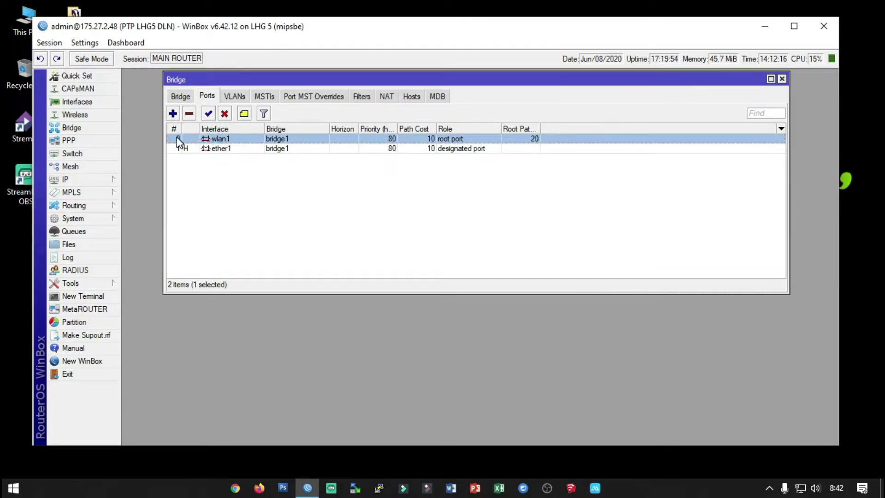
pyautogui.click(173, 113)
pyautogui.moveTo(447, 152); pyautogui.dragTo(512, 164)
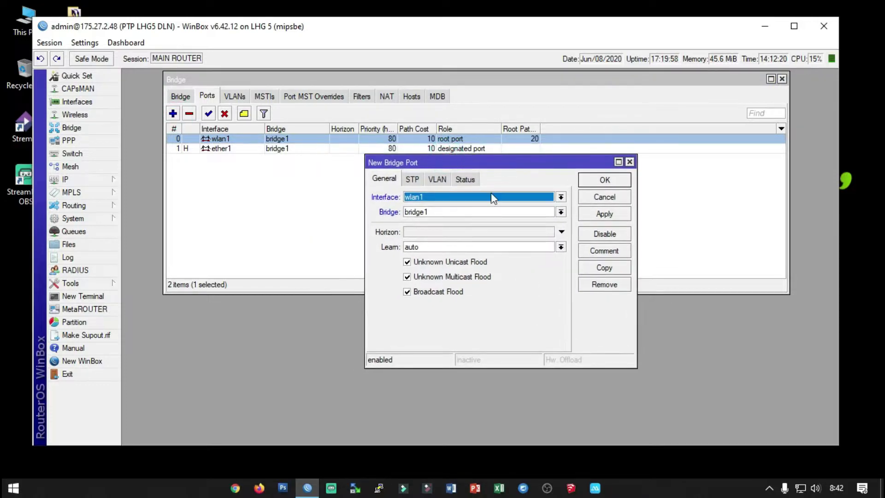
pyautogui.click(432, 197)
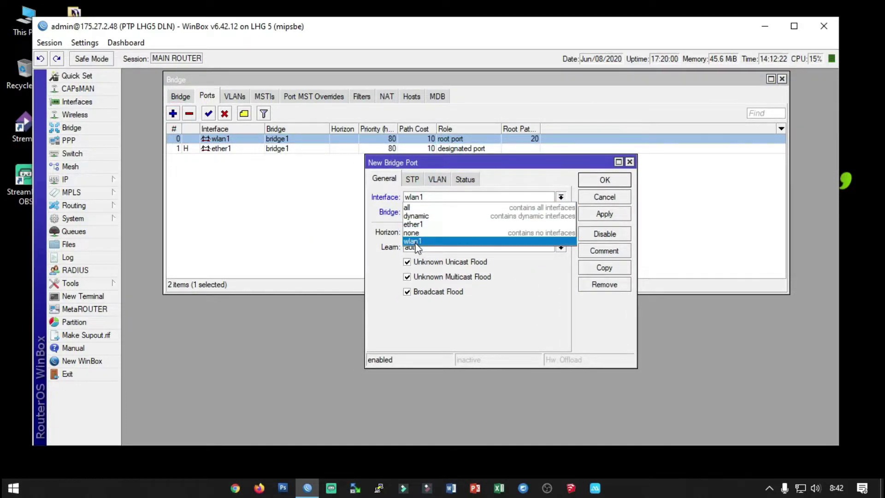
pyautogui.click(415, 225)
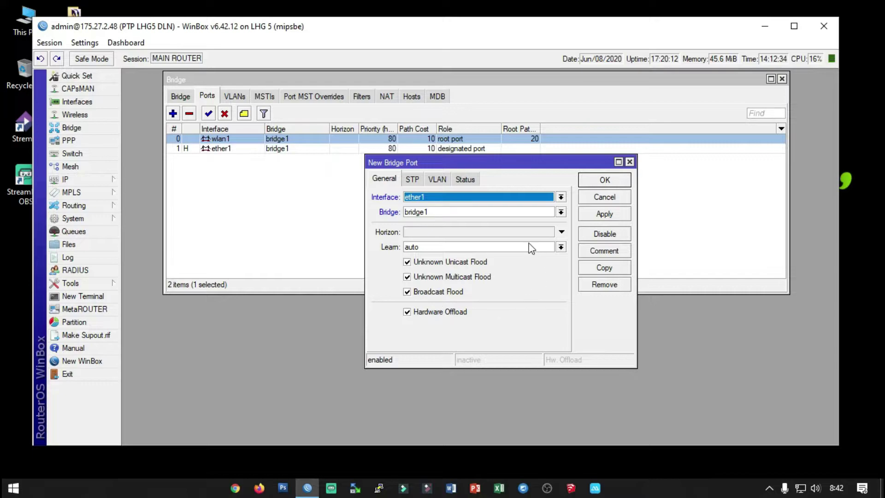
pyautogui.click(427, 212)
pyautogui.click(427, 218)
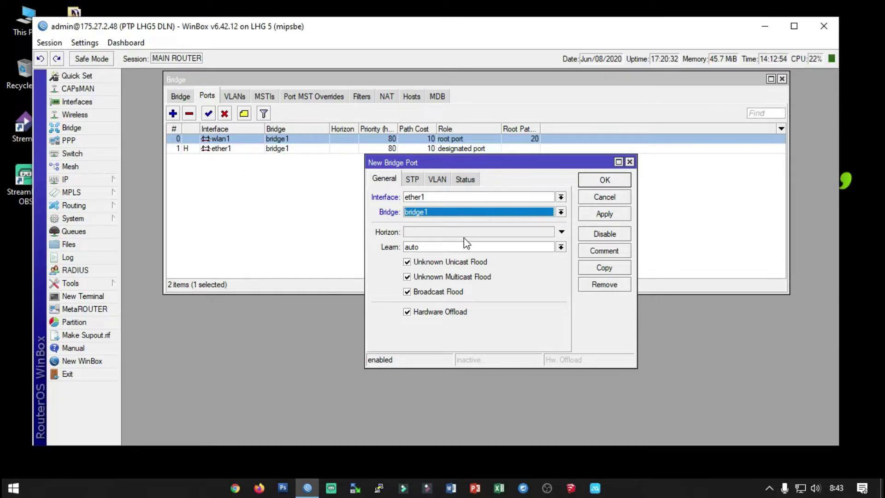
pyautogui.click(416, 181)
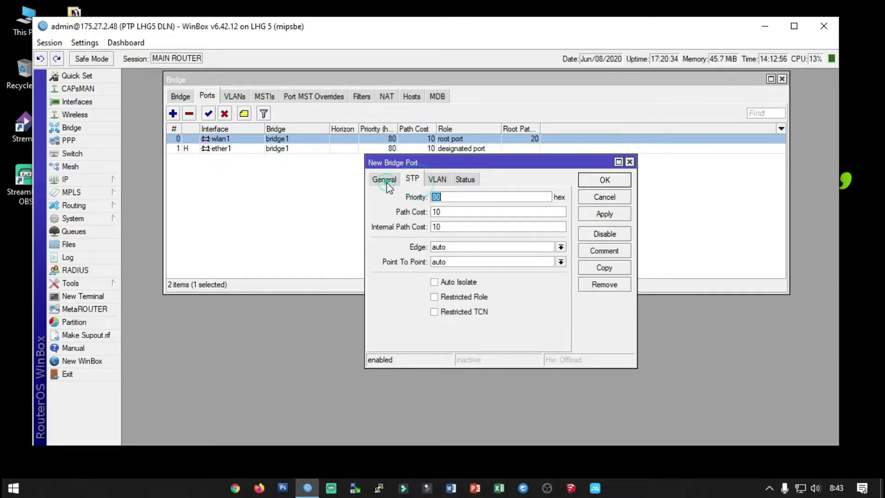
pyautogui.click(384, 179)
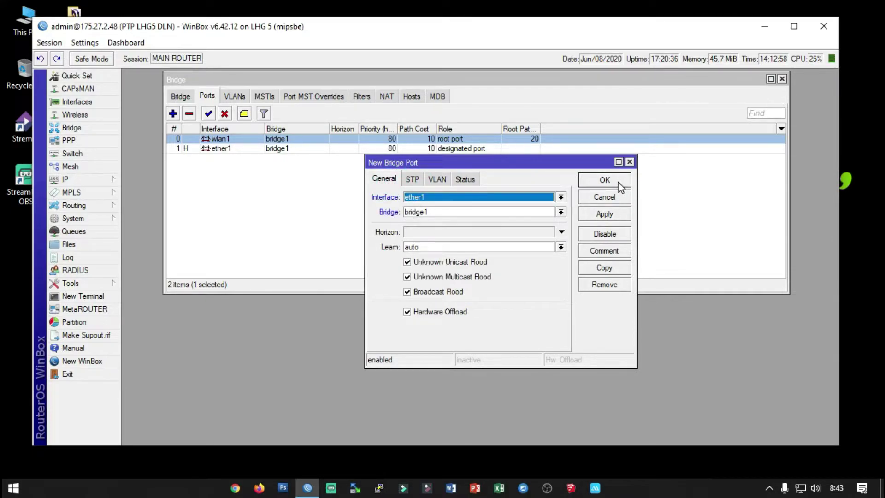
pyautogui.click(602, 198)
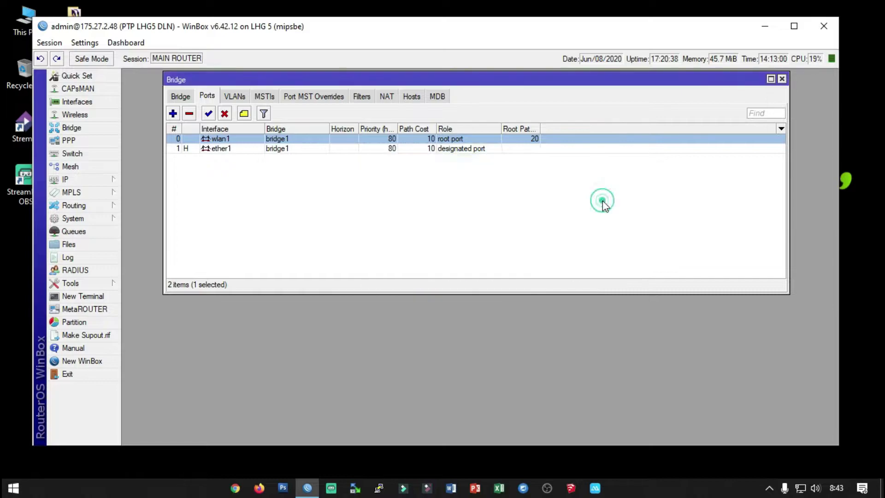
# - Examine the general settings of the ether1 port on bridge1, close them unchanged, and reposition the Bridge window
pyautogui.click(180, 97)
pyautogui.click(207, 96)
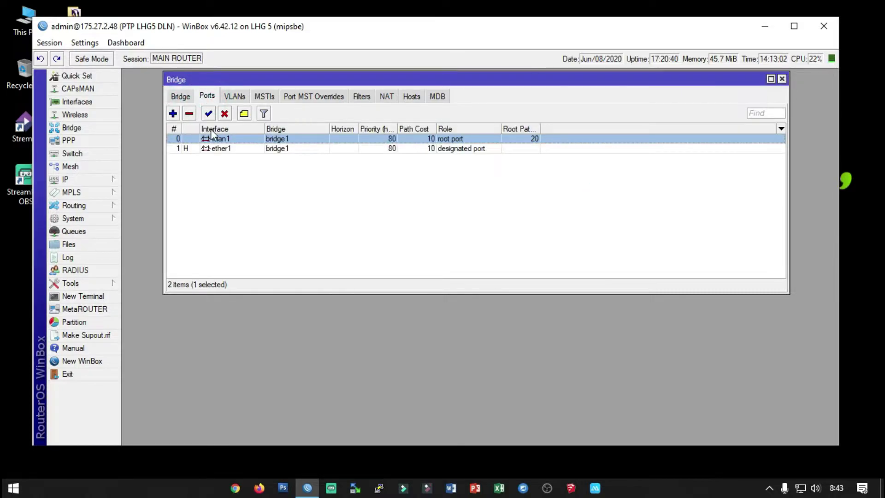
pyautogui.doubleClick(216, 148)
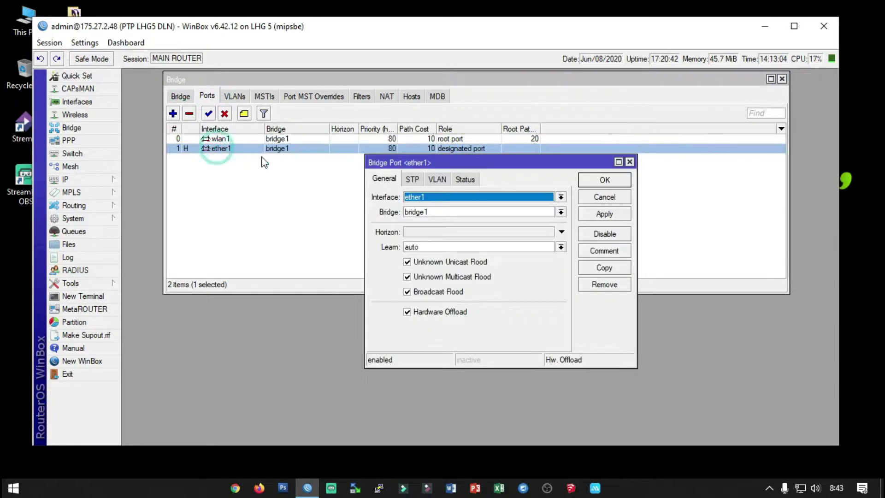
pyautogui.click(599, 201)
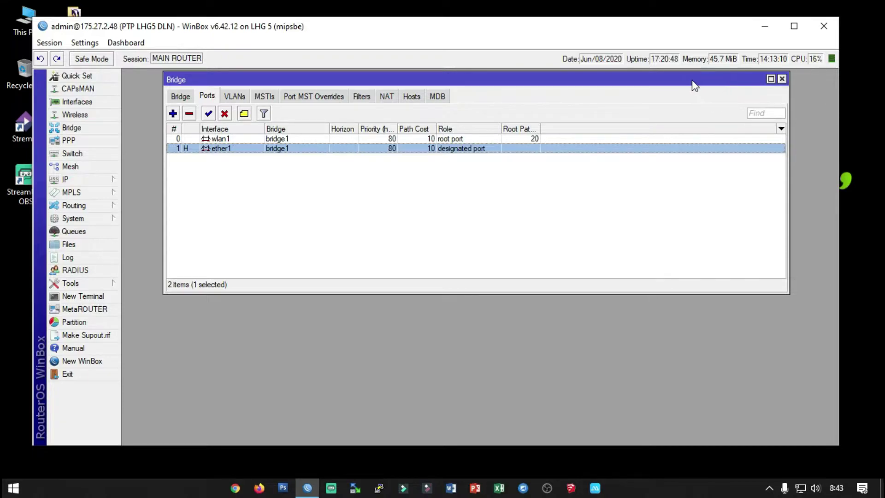
pyautogui.moveTo(691, 79); pyautogui.dragTo(706, 82)
pyautogui.moveTo(393, 84); pyautogui.dragTo(368, 93)
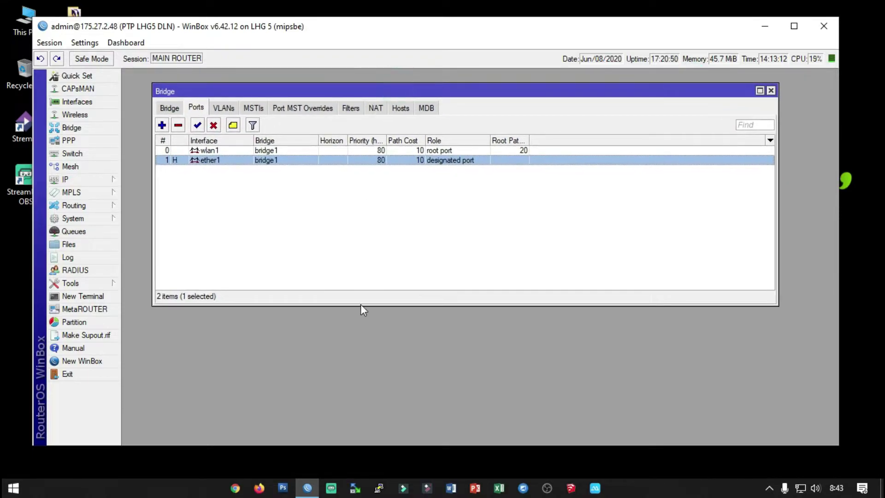
# - Launch a second WinBox login window, refresh its list of neighbouring devices, and close it
pyautogui.rightClick(307, 486)
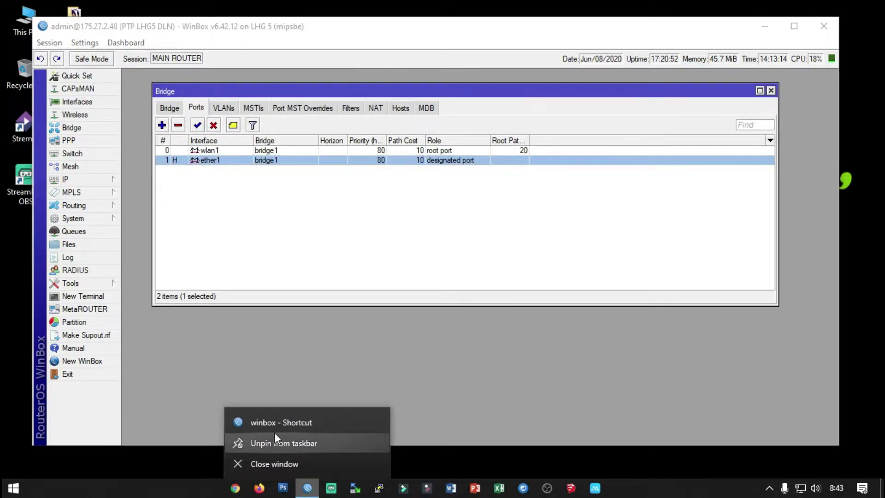
pyautogui.click(273, 430)
pyautogui.click(289, 423)
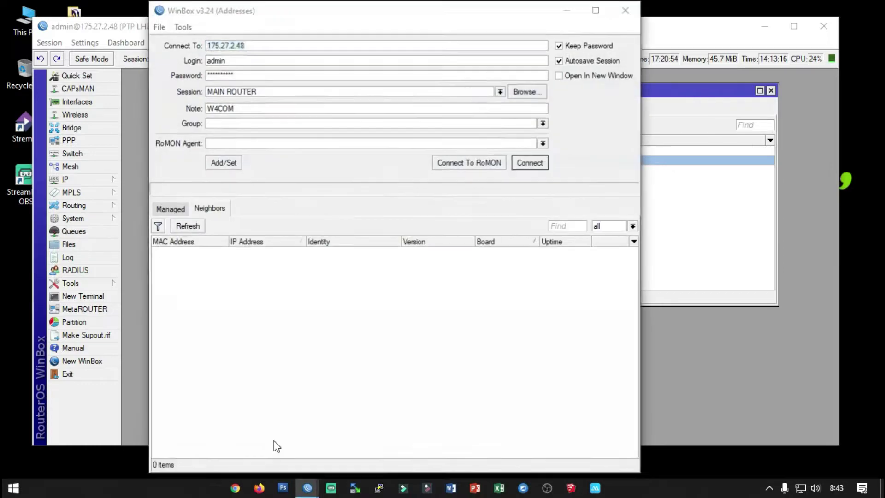
pyautogui.click(188, 226)
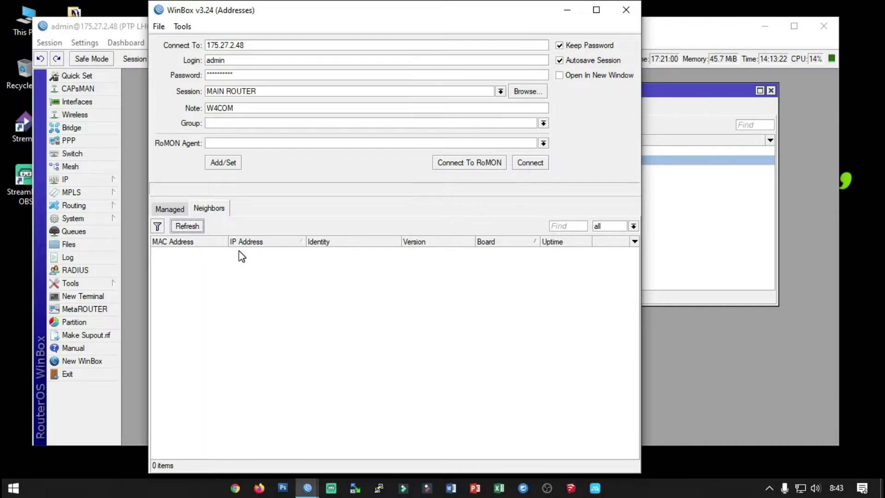
pyautogui.click(638, 16)
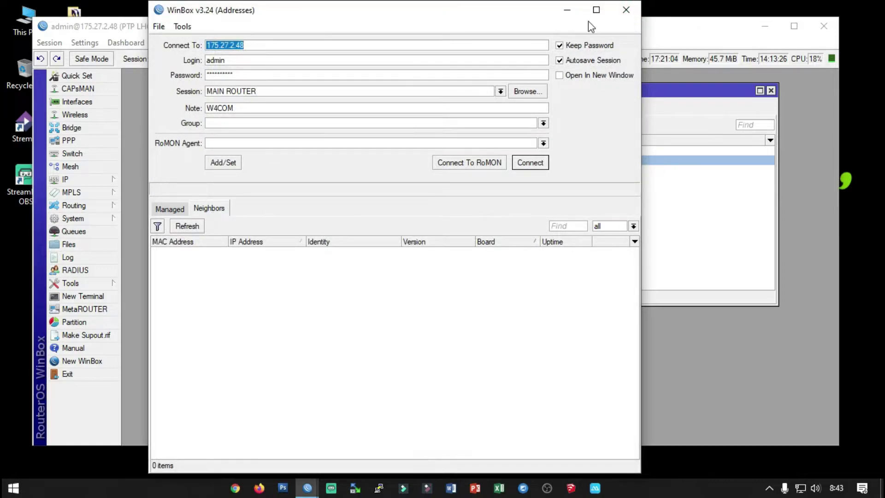
pyautogui.click(626, 10)
# - Return to the bridge list, check the bridge1 interface's properties, and close them without changes
pyautogui.click(169, 107)
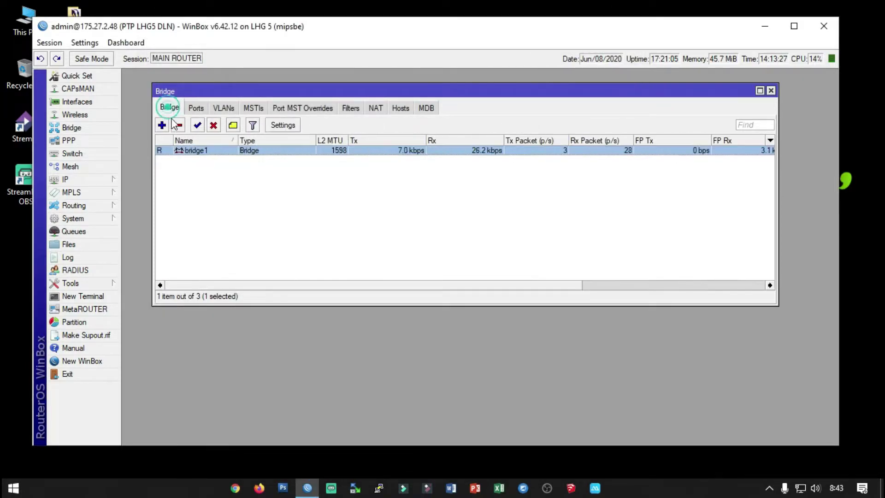
pyautogui.doubleClick(189, 151)
pyautogui.click(602, 151)
# - Open the IP address list, resize and place it below the bridge1 entry, and select the address 175.27.2.48/24 on ether1
pyautogui.click(97, 180)
pyautogui.click(152, 185)
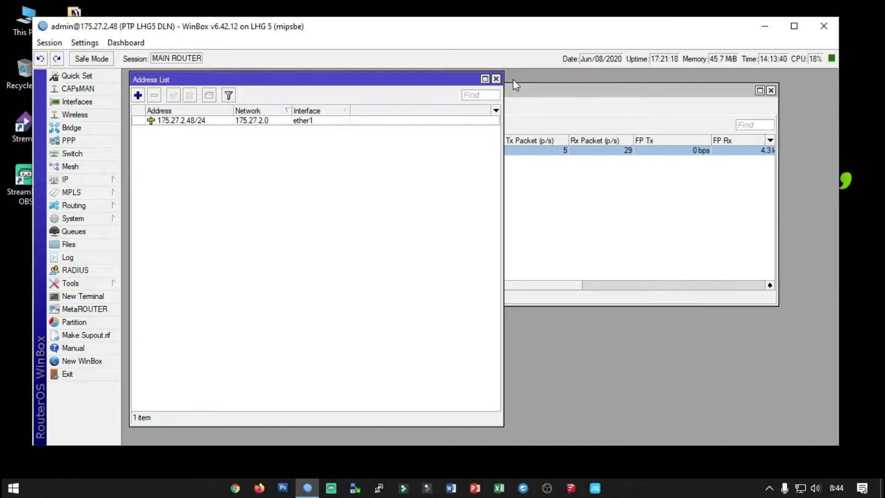
pyautogui.moveTo(502, 73); pyautogui.dragTo(472, 198)
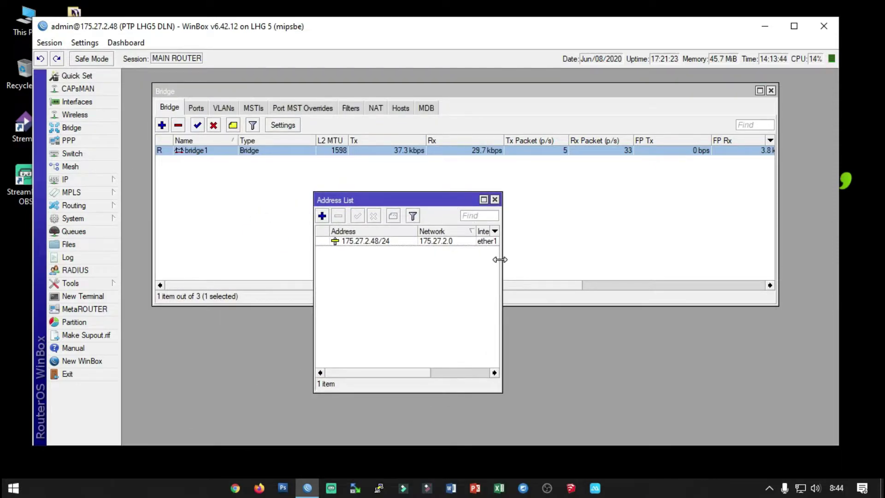
pyautogui.moveTo(501, 257); pyautogui.dragTo(589, 271)
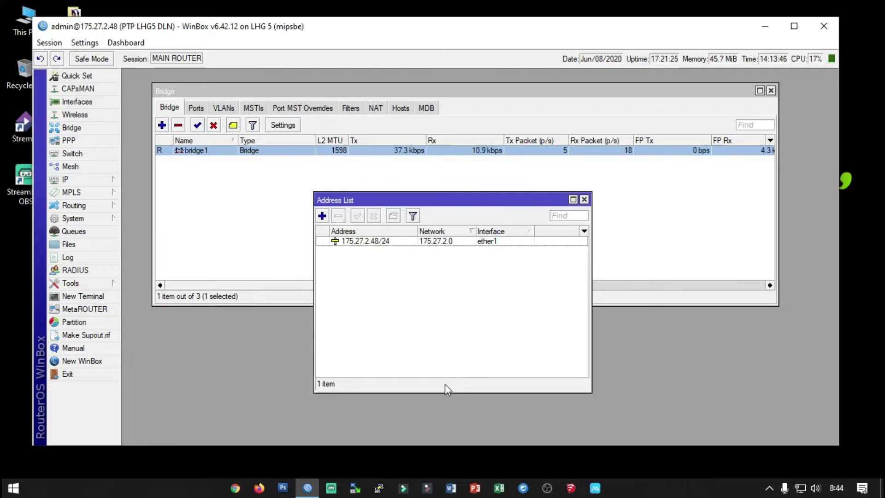
pyautogui.moveTo(433, 393); pyautogui.dragTo(429, 410)
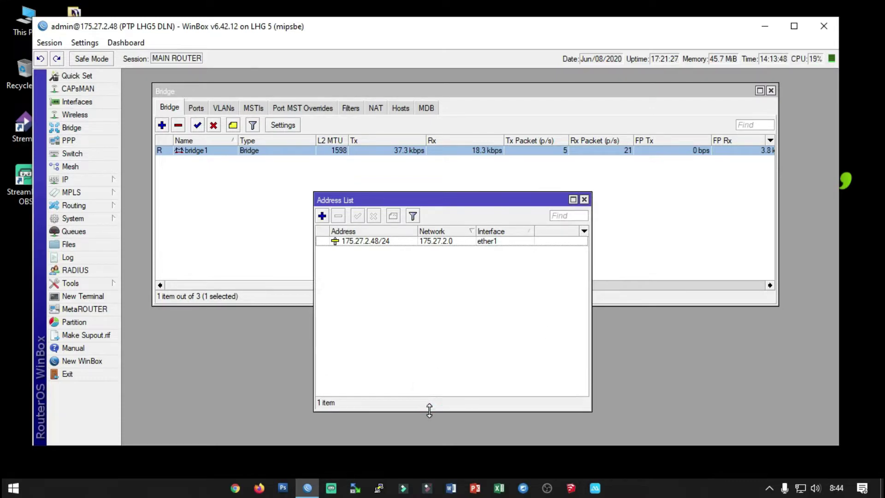
pyautogui.moveTo(427, 448); pyautogui.dragTo(428, 470)
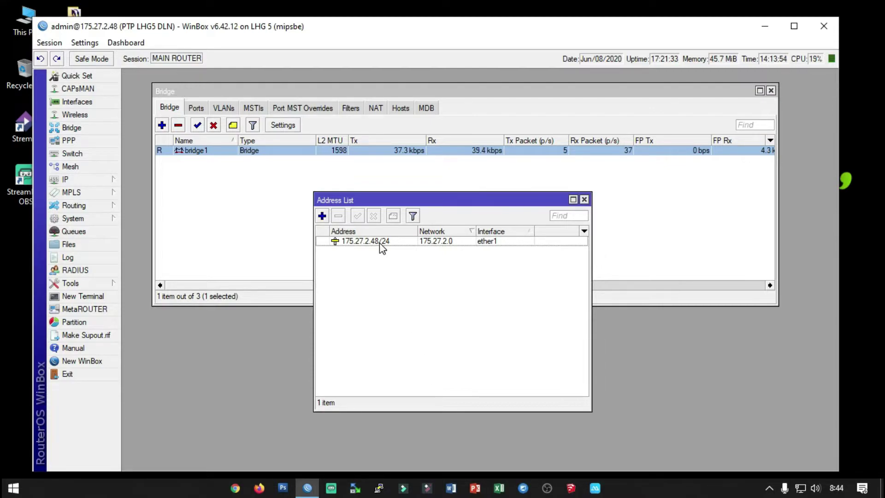
pyautogui.click(354, 241)
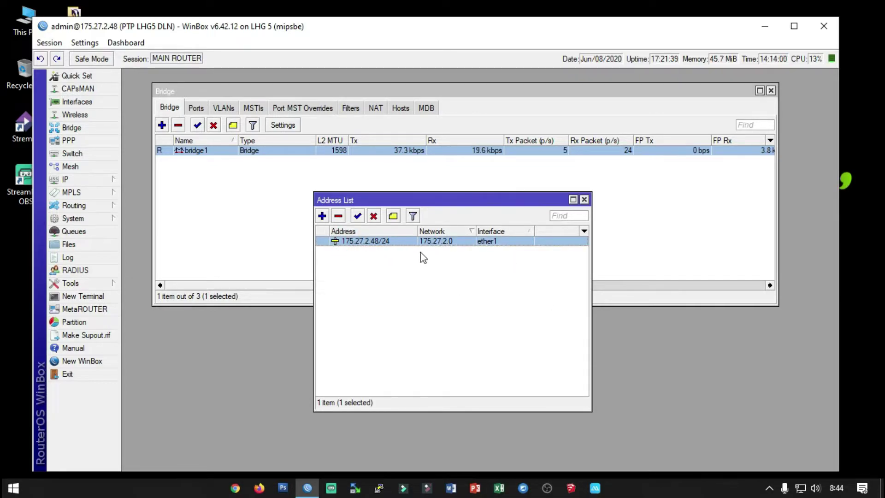
pyautogui.moveTo(364, 200); pyautogui.dragTo(354, 199)
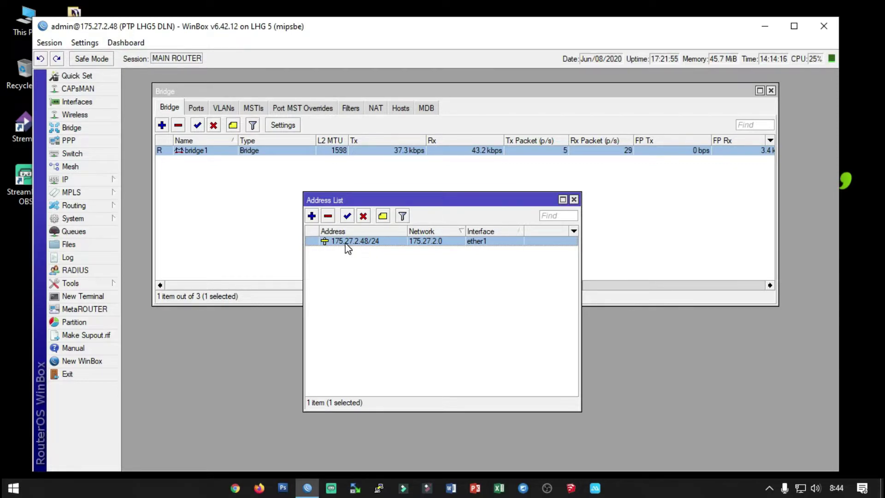
# - Examine the blank form for a new IP address and the existing 175.27.2.48/24 entry, cancelling both without changes
pyautogui.click(313, 216)
pyautogui.moveTo(353, 190); pyautogui.dragTo(524, 303)
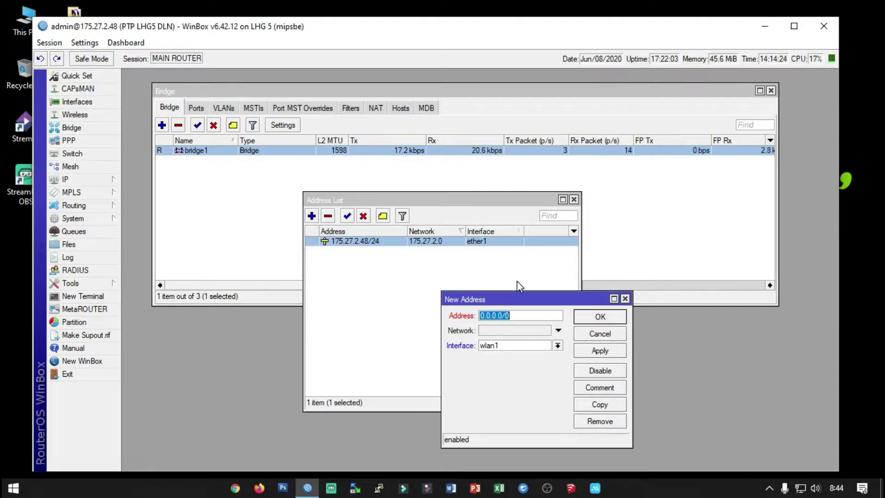
pyautogui.moveTo(496, 299); pyautogui.dragTo(436, 280)
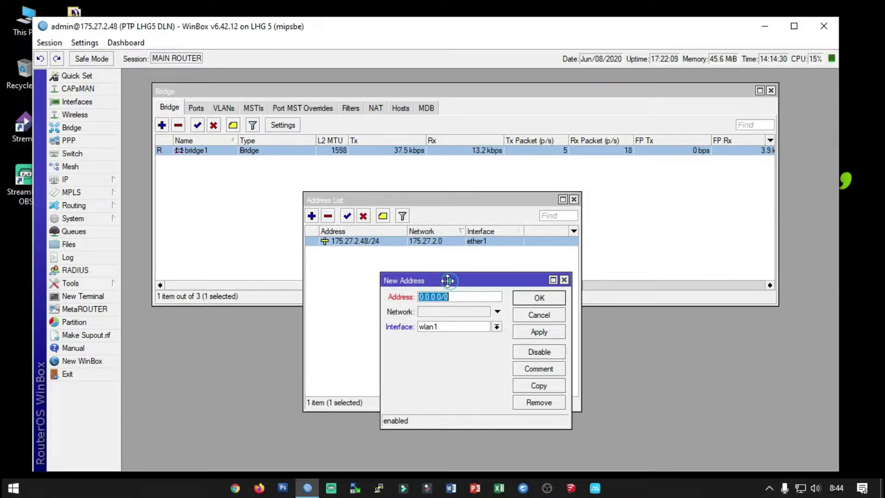
pyautogui.moveTo(432, 280); pyautogui.dragTo(403, 268)
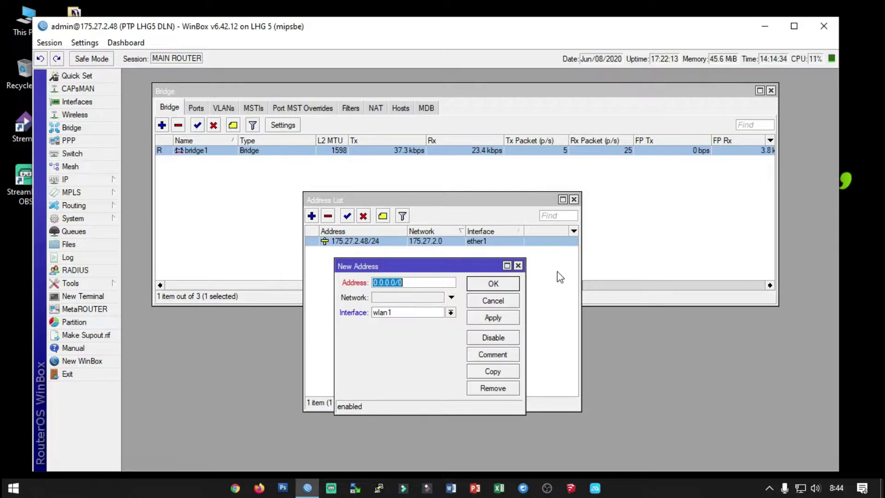
pyautogui.click(490, 303)
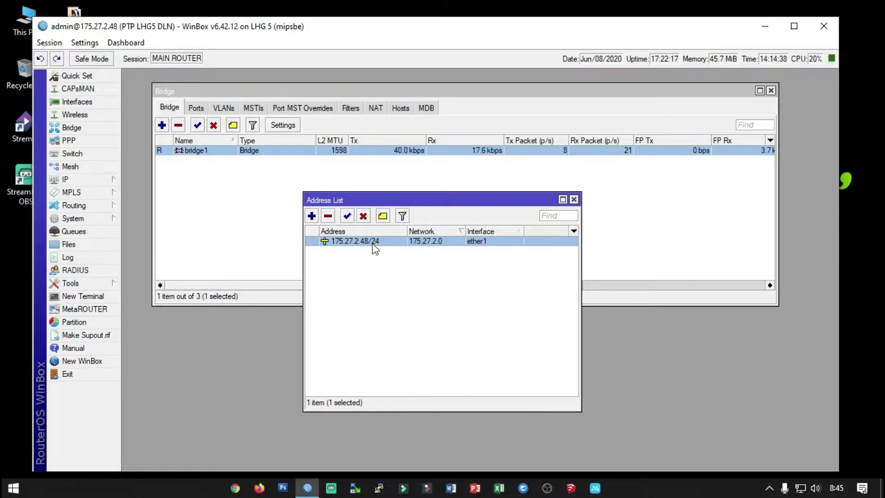
pyautogui.doubleClick(353, 249)
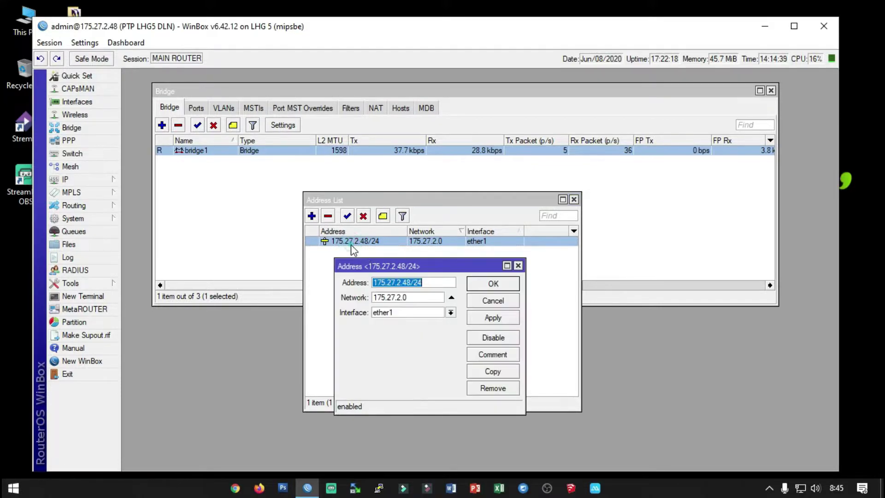
pyautogui.click(481, 304)
# - Open the IP route list and place it so the address list remains in view
pyautogui.click(88, 179)
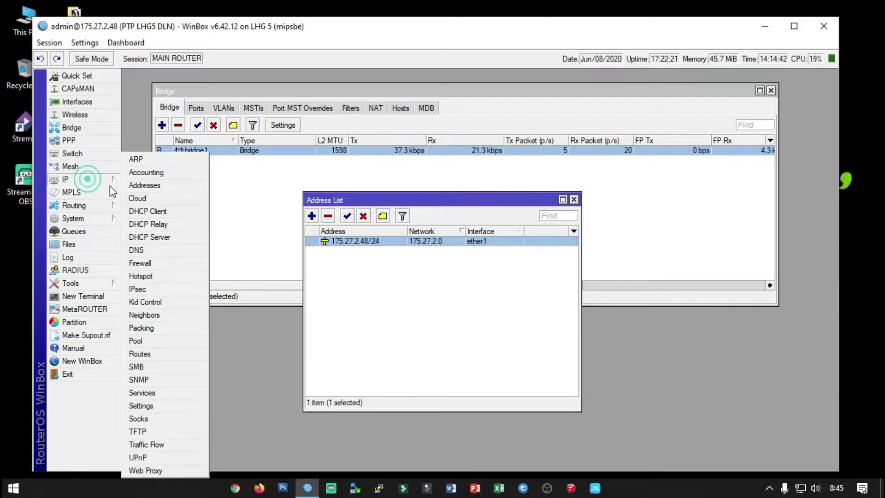
pyautogui.click(154, 354)
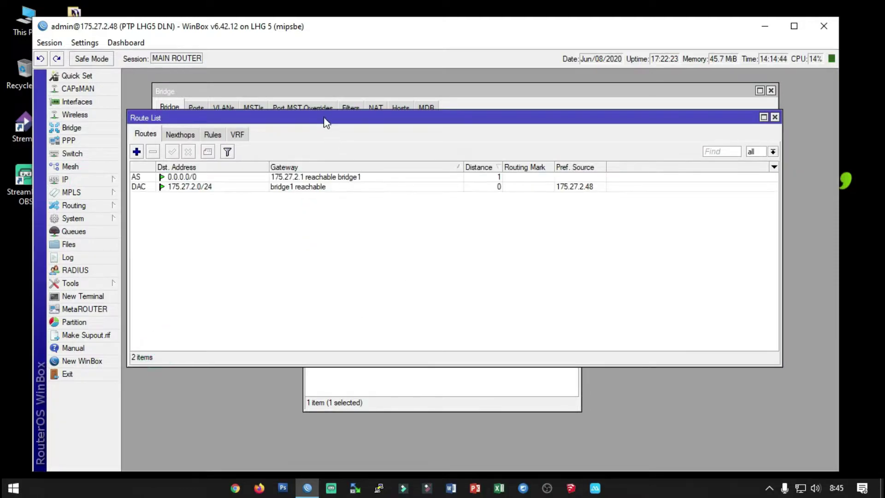
pyautogui.moveTo(325, 119); pyautogui.dragTo(333, 330)
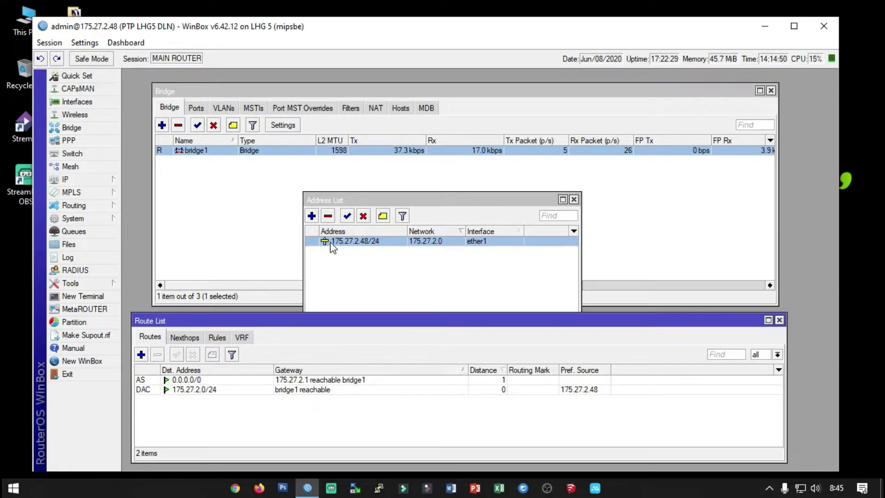
# - Start a new default route to 0.0.0.0/0, enable its gateway field to show where the gateway goes, and cancel without adding it
pyautogui.click(141, 354)
pyautogui.moveTo(287, 135); pyautogui.dragTo(480, 292)
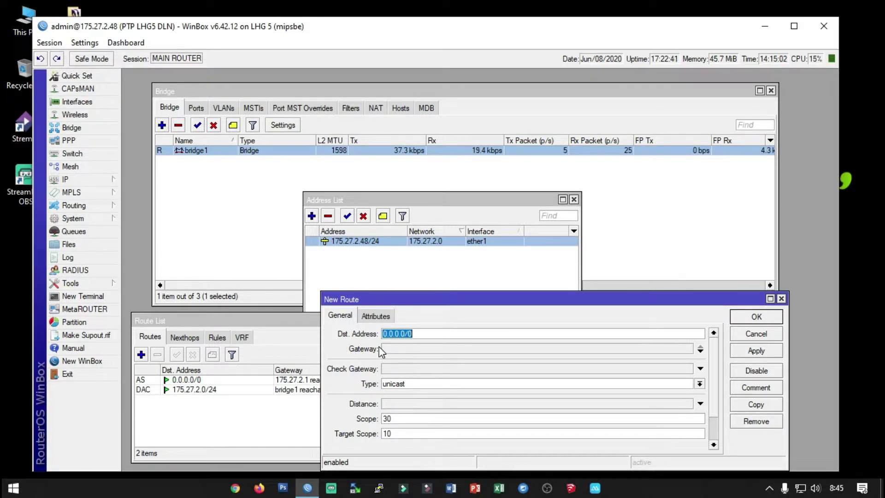
pyautogui.click(400, 350)
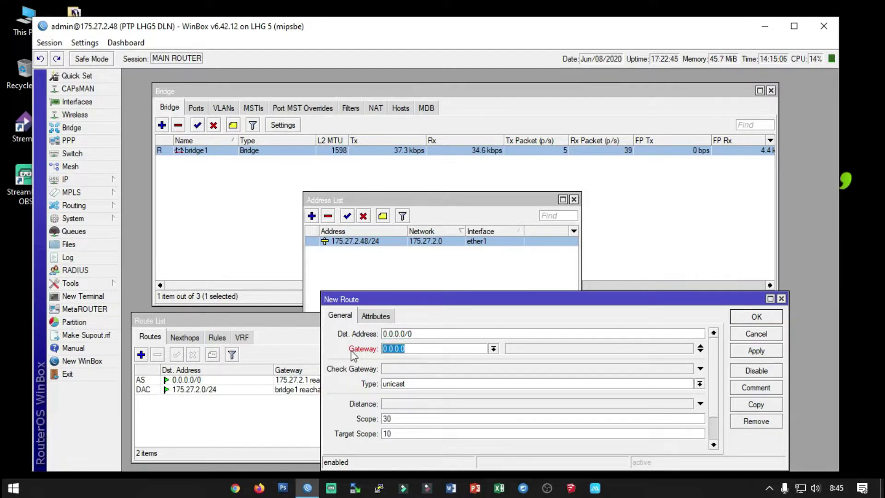
pyautogui.click(751, 334)
pyautogui.click(141, 354)
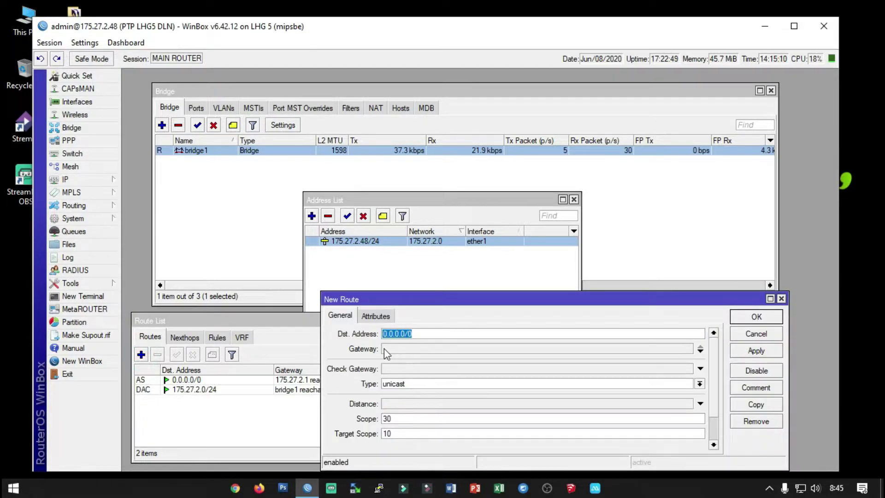
pyautogui.click(420, 349)
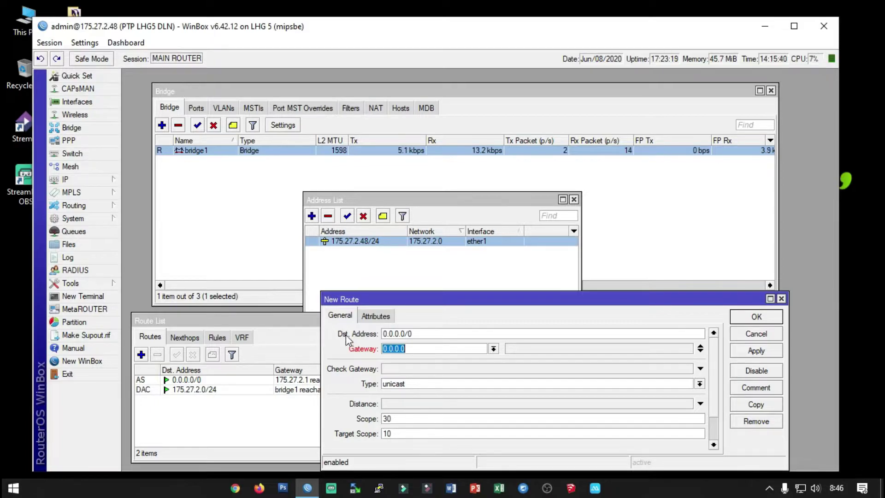
pyautogui.click(777, 334)
# - Close the Address List, Route List and Bridge windows and reposition the emptied router session window
pyautogui.click(574, 200)
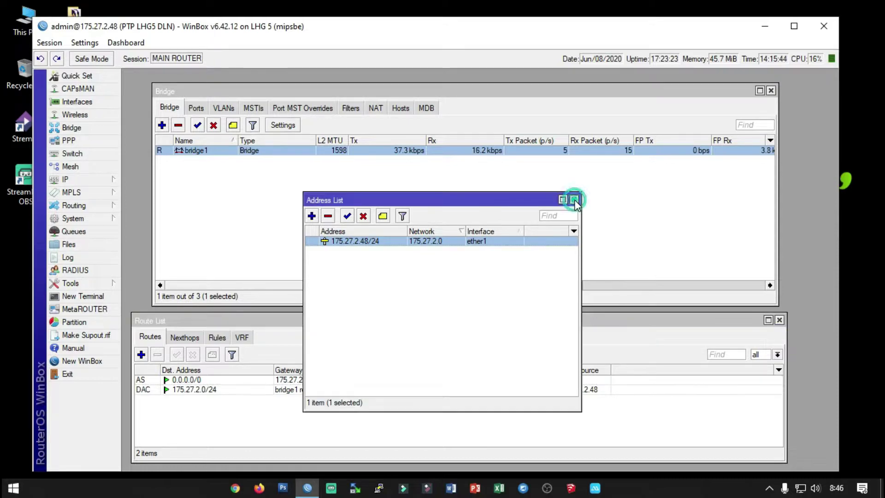
pyautogui.click(574, 200)
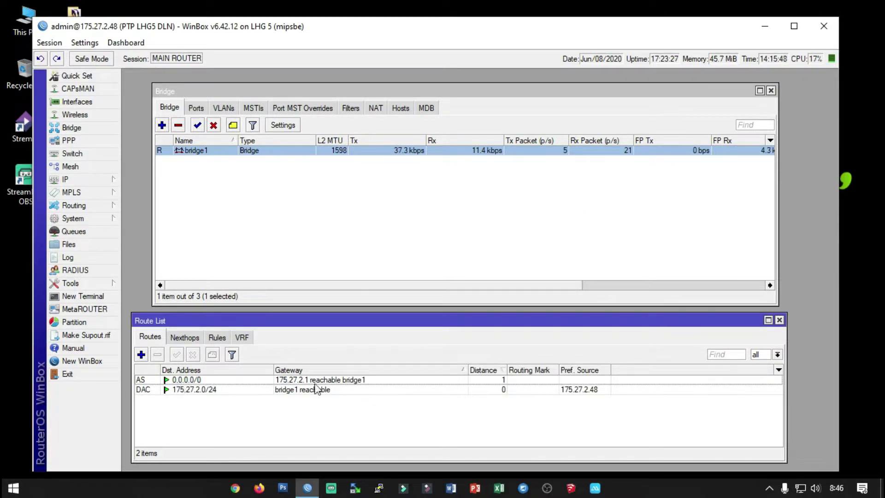
pyautogui.click(779, 320)
pyautogui.click(703, 275)
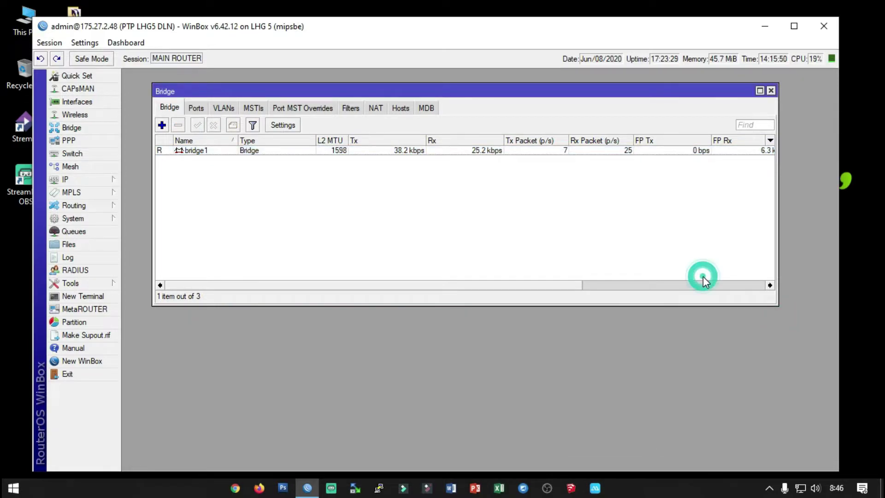
pyautogui.moveTo(412, 97); pyautogui.dragTo(406, 225)
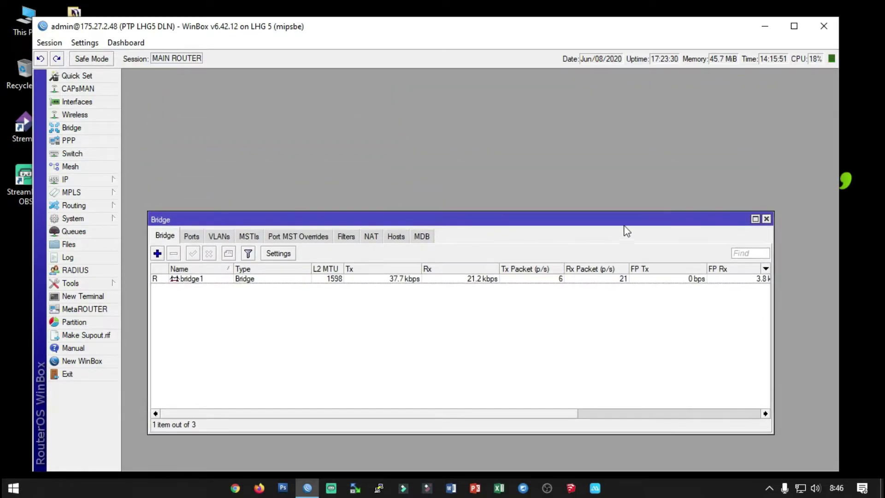
pyautogui.click(769, 218)
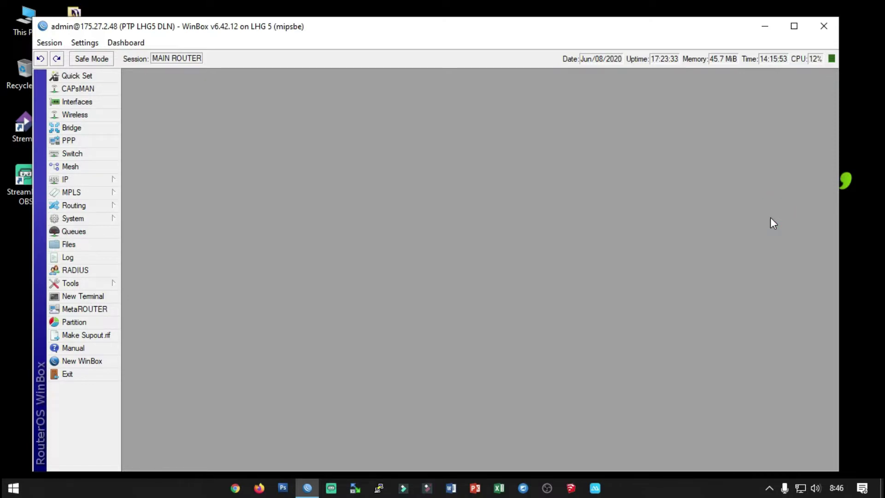
pyautogui.moveTo(81, 26)
pyautogui.mouseDown()
pyautogui.moveTo(103, 28)
pyautogui.moveTo(75, 20)
pyautogui.mouseUp()
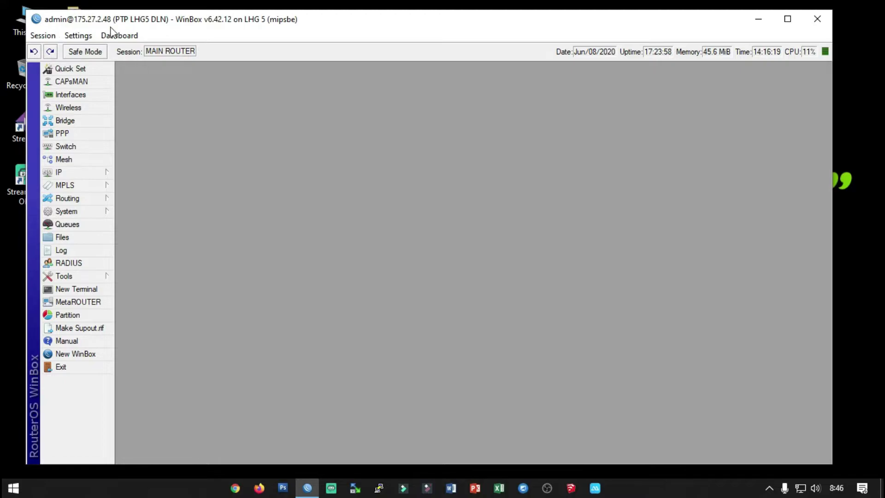
pyautogui.moveTo(149, 23); pyautogui.dragTo(134, 17)
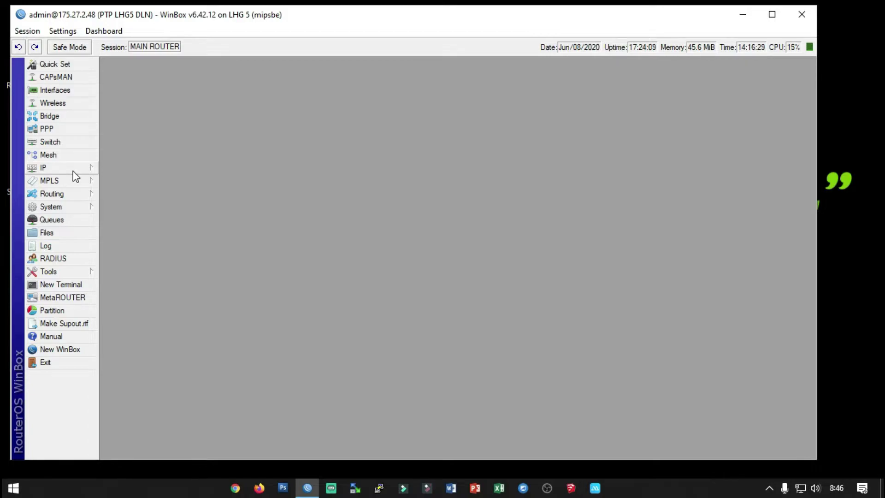
# - Open the wireless interface table and place it mid-workspace so the wlan1 entry is easy to see
pyautogui.click(54, 104)
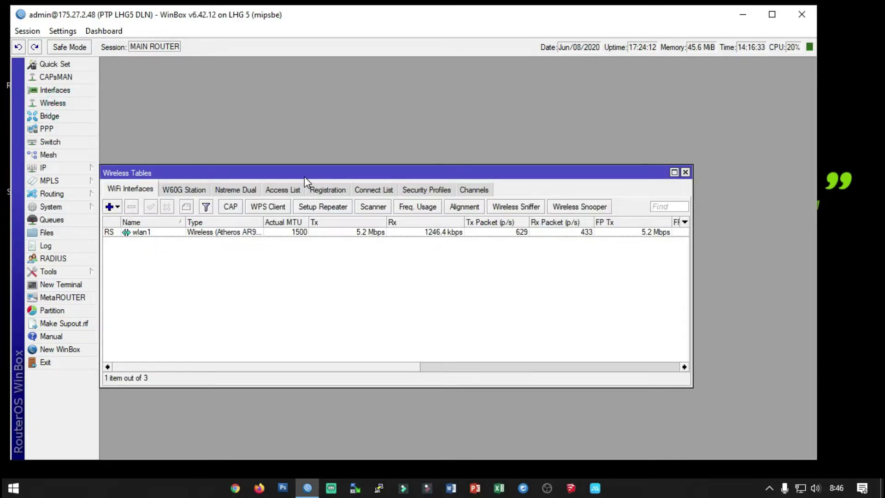
pyautogui.moveTo(304, 176); pyautogui.dragTo(366, 125)
pyautogui.click(202, 181)
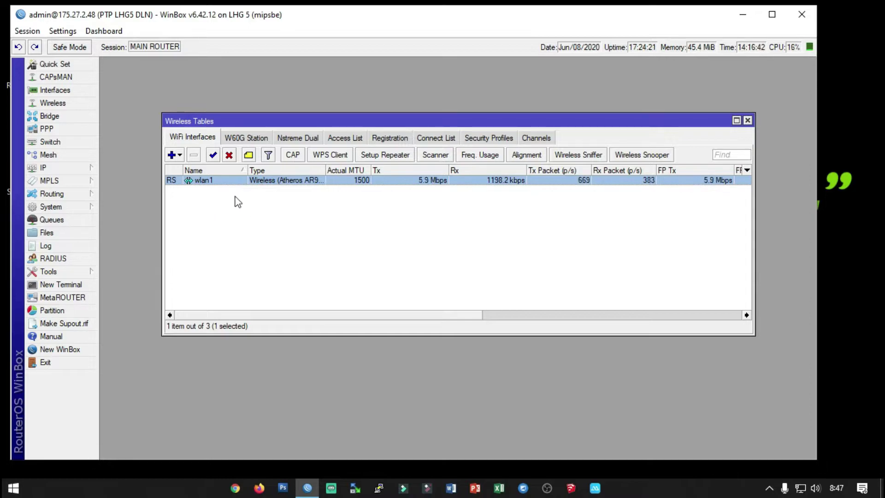
pyautogui.click(210, 197)
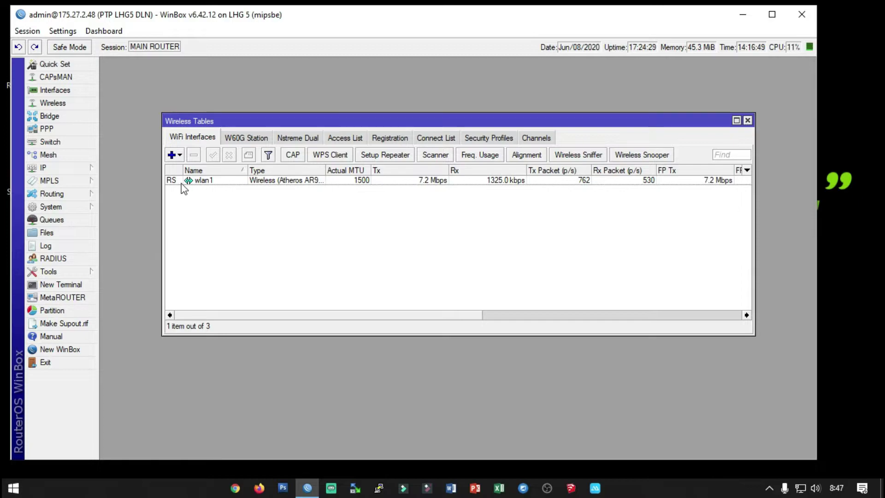
# - Open the interface list, place it below the wireless table, and add a new bridge interface with default settings
pyautogui.click(53, 90)
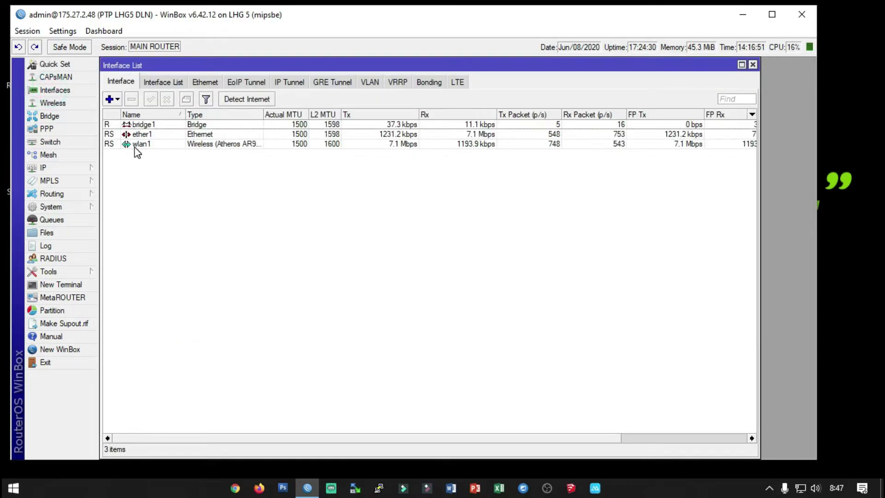
pyautogui.moveTo(192, 57); pyautogui.dragTo(192, 217)
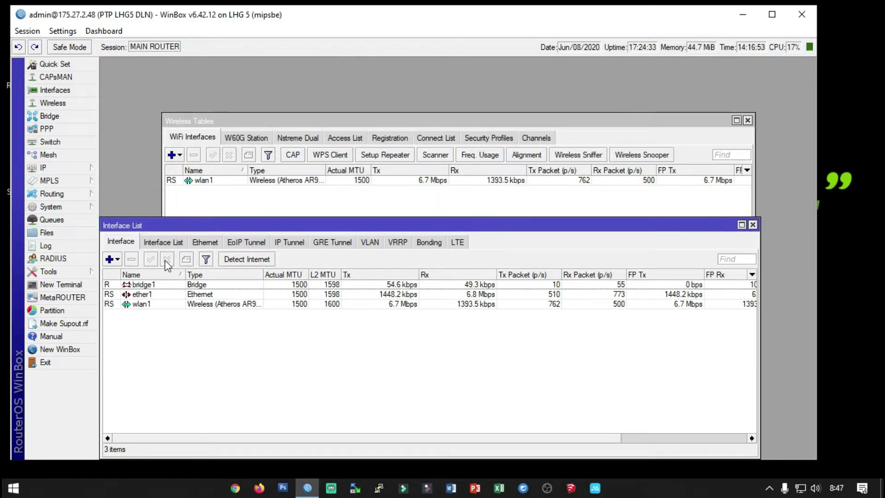
pyautogui.click(112, 258)
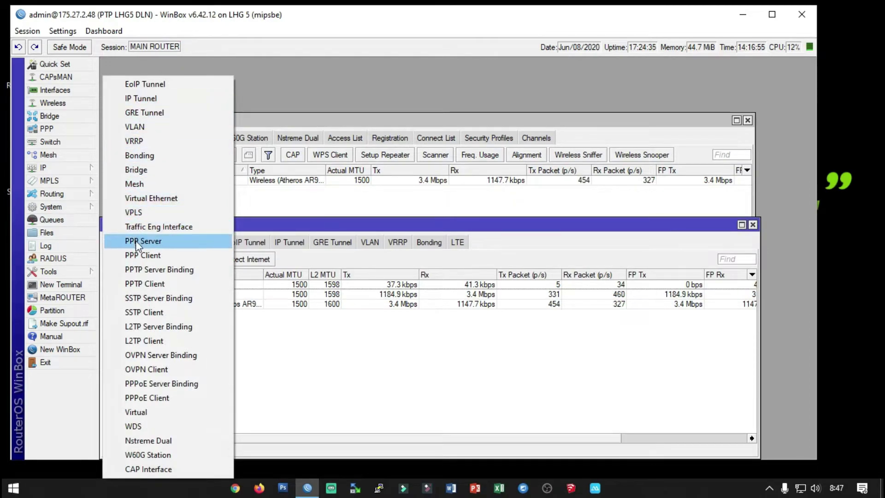
pyautogui.click(154, 177)
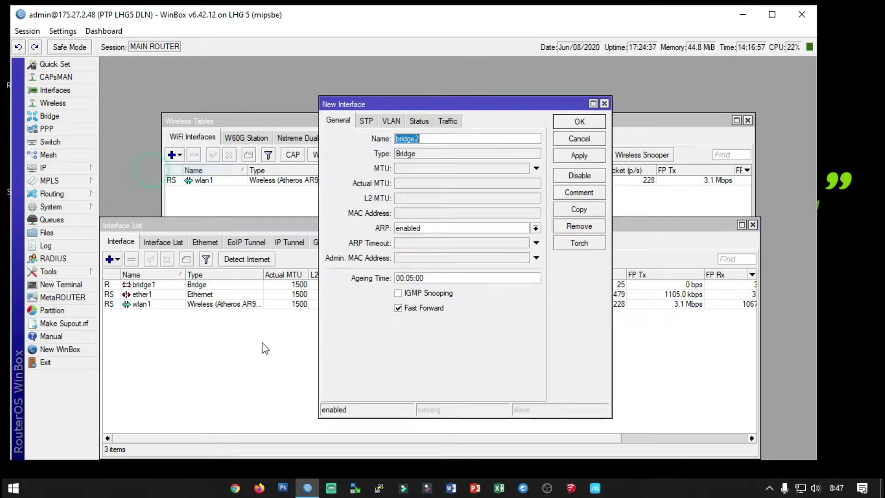
pyautogui.click(579, 122)
# - Disable and remove the bridge2 interface, closing the interface list
pyautogui.click(156, 297)
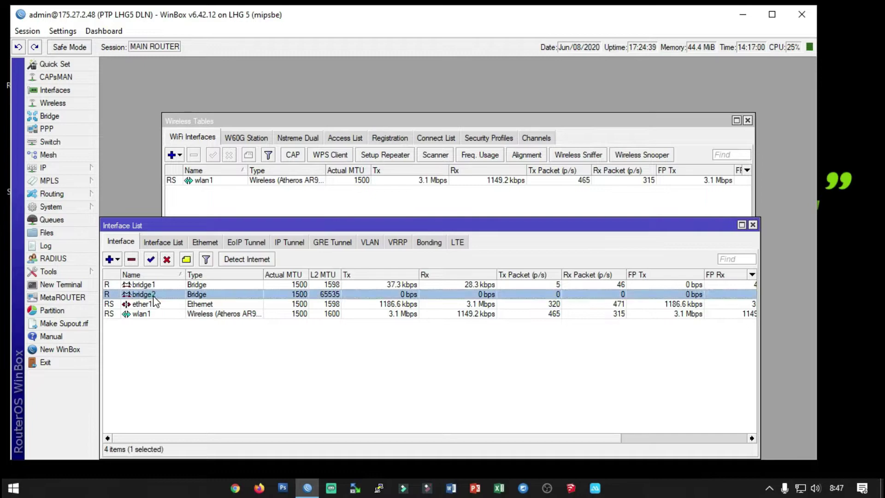
pyautogui.click(166, 259)
pyautogui.click(173, 364)
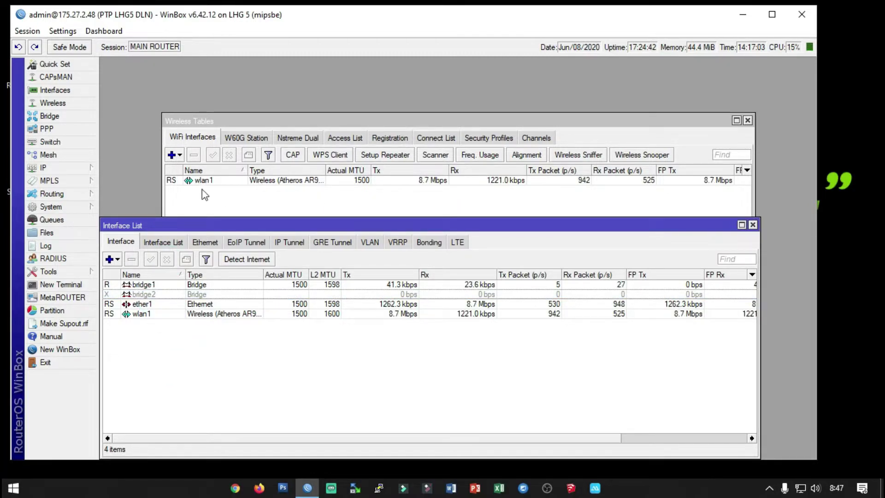
pyautogui.click(149, 295)
pyautogui.click(131, 259)
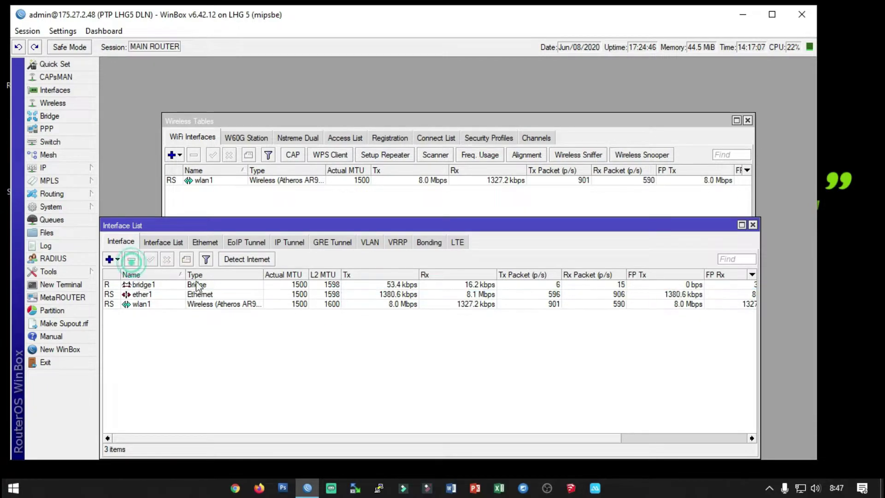
pyautogui.click(752, 224)
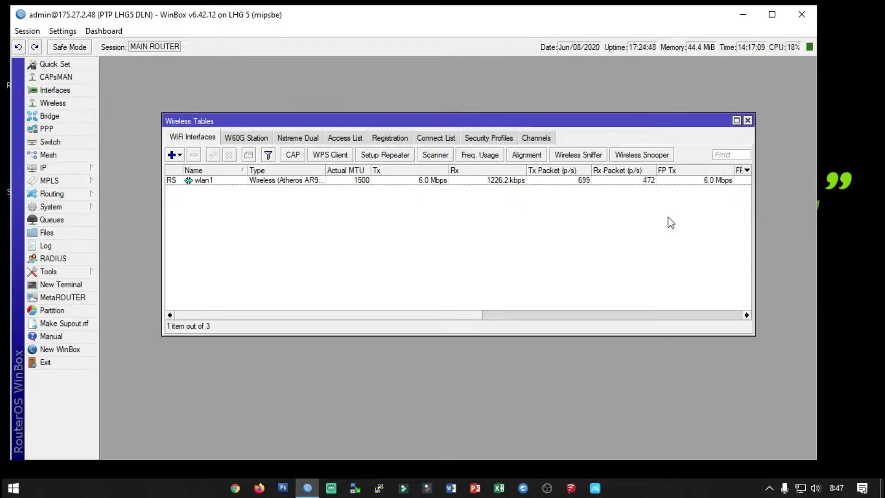
# - Open the wlan1 interface settings and examine the general properties plus the available wireless modes and bands, changing nothing
pyautogui.doubleClick(210, 180)
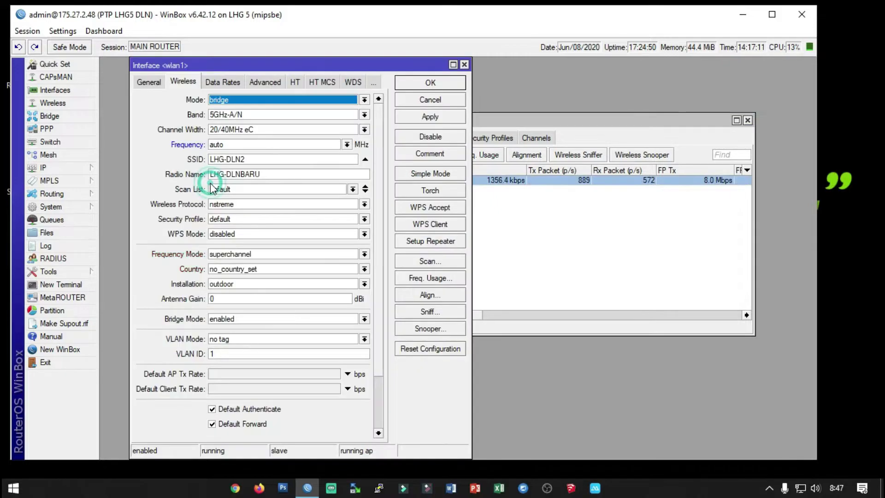
pyautogui.click(145, 82)
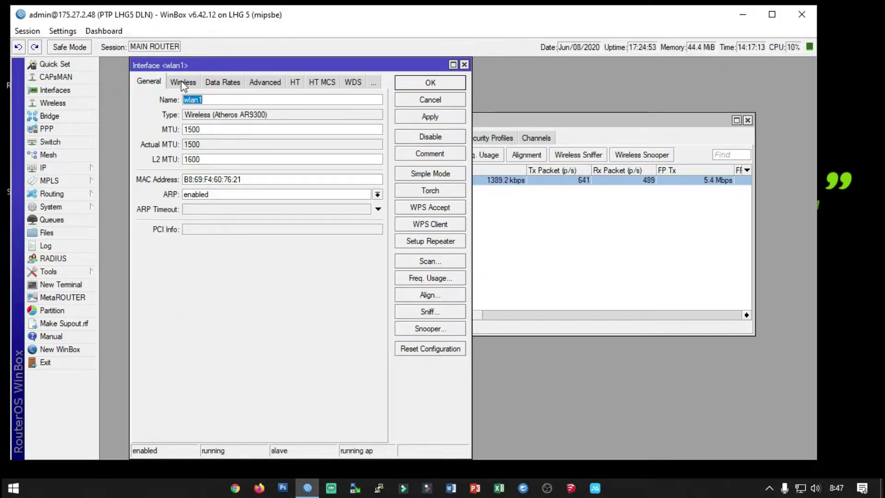
pyautogui.click(182, 83)
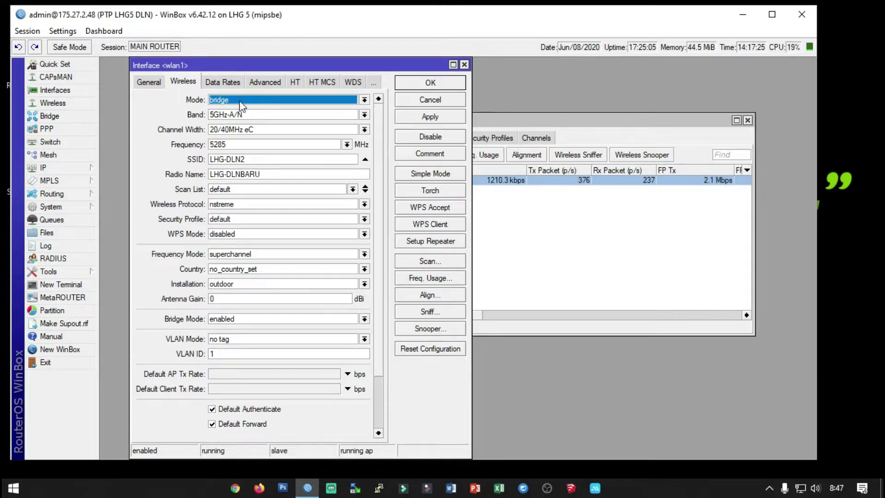
pyautogui.click(364, 100)
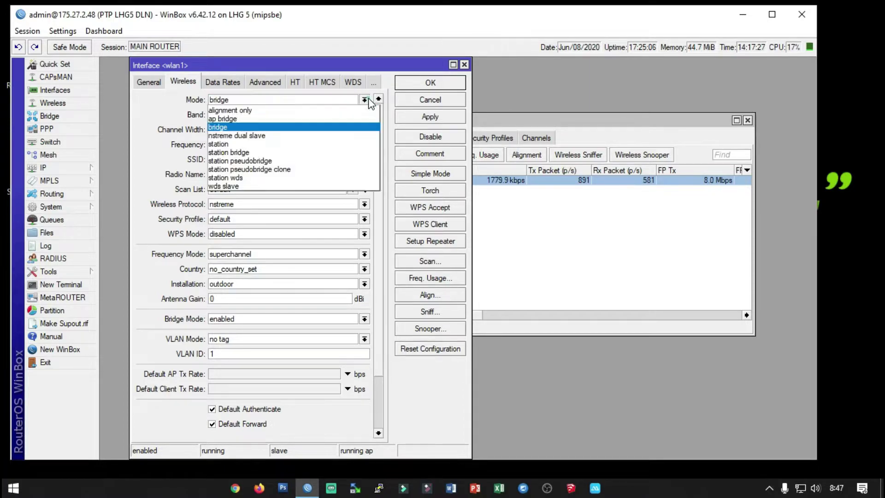
pyautogui.click(185, 117)
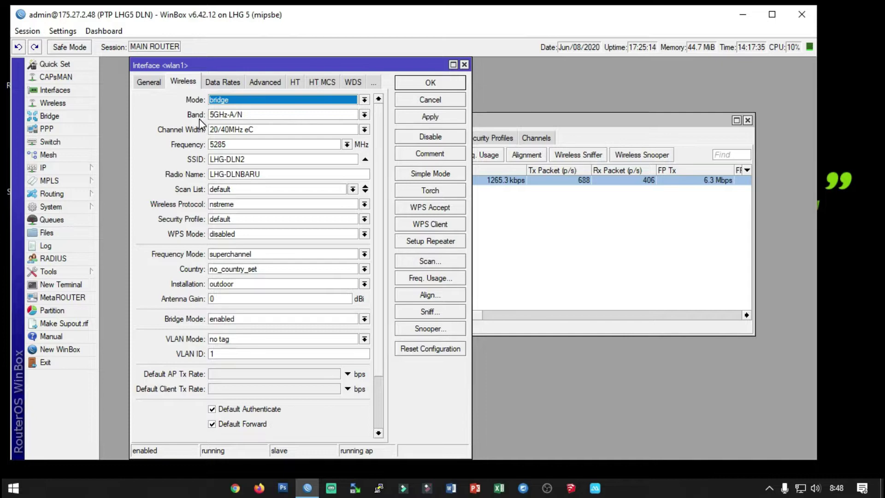
pyautogui.click(365, 115)
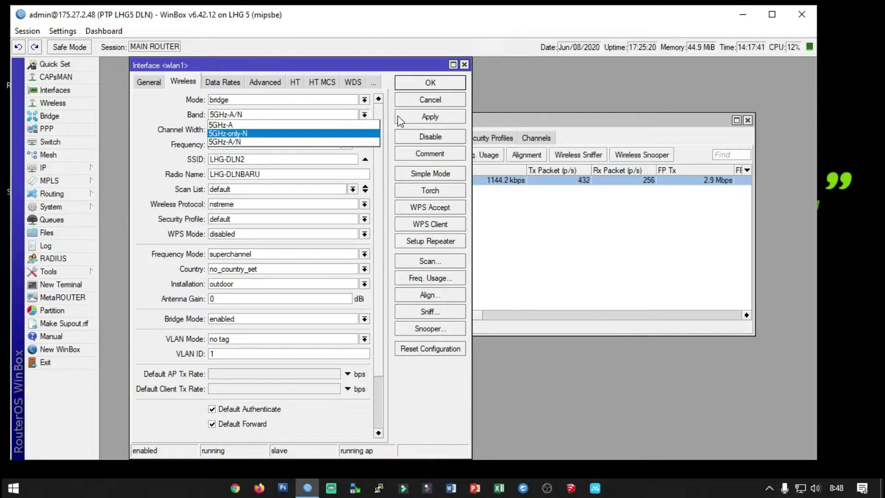
pyautogui.click(381, 113)
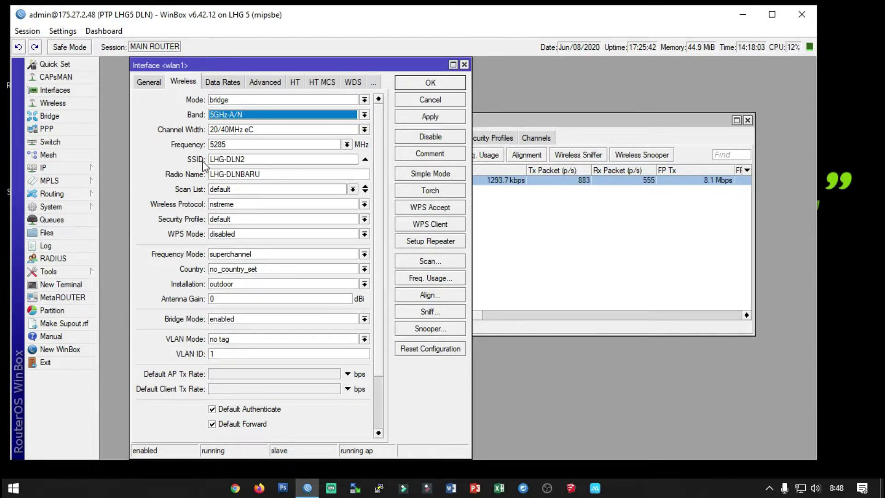
# - Examine wlan1's SSID, scan list and wireless protocol choices, keeping nstreme as the protocol
pyautogui.click(260, 161)
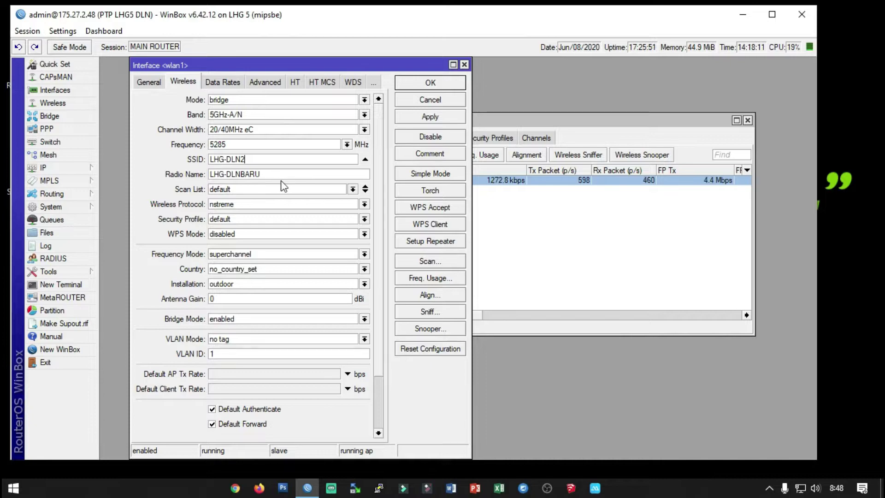
pyautogui.click(352, 189)
pyautogui.click(353, 189)
pyautogui.click(364, 205)
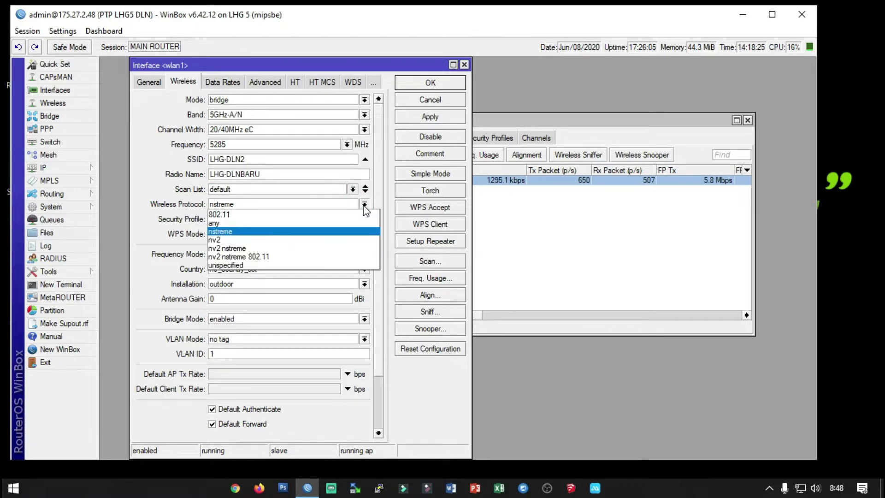
pyautogui.click(221, 232)
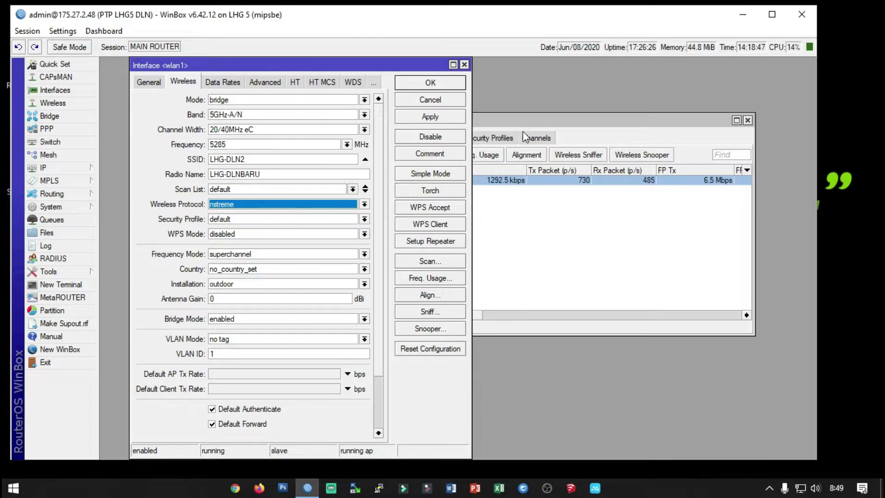
# - Shift the wireless table clear of the wlan1 settings and review the bridge port assignments, closing the Bridge window again
pyautogui.moveTo(524, 120); pyautogui.dragTo(578, 125)
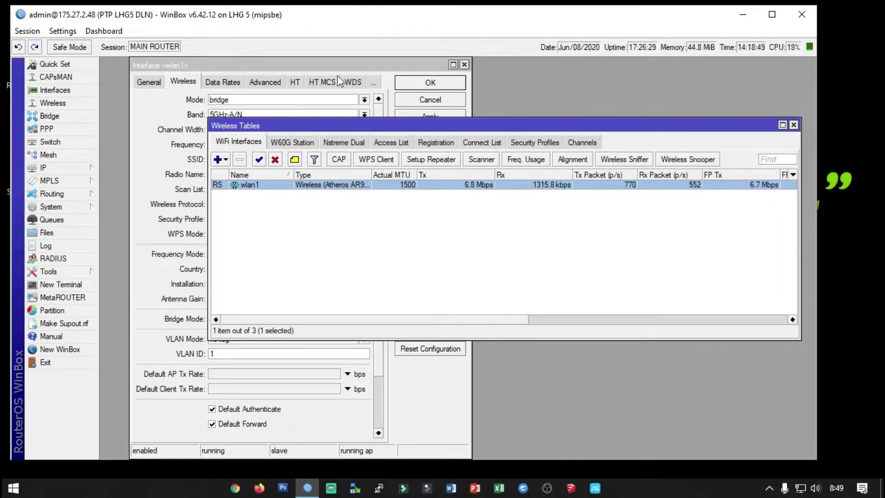
pyautogui.click(308, 63)
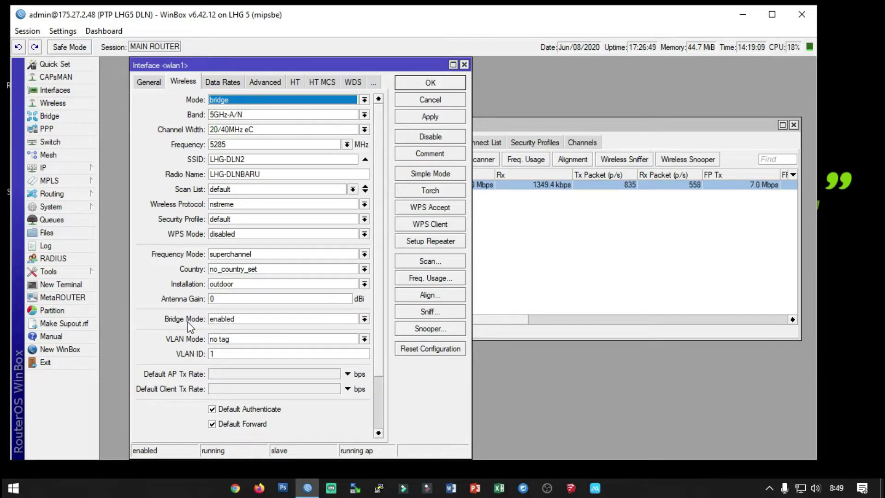
pyautogui.click(46, 117)
pyautogui.click(168, 223)
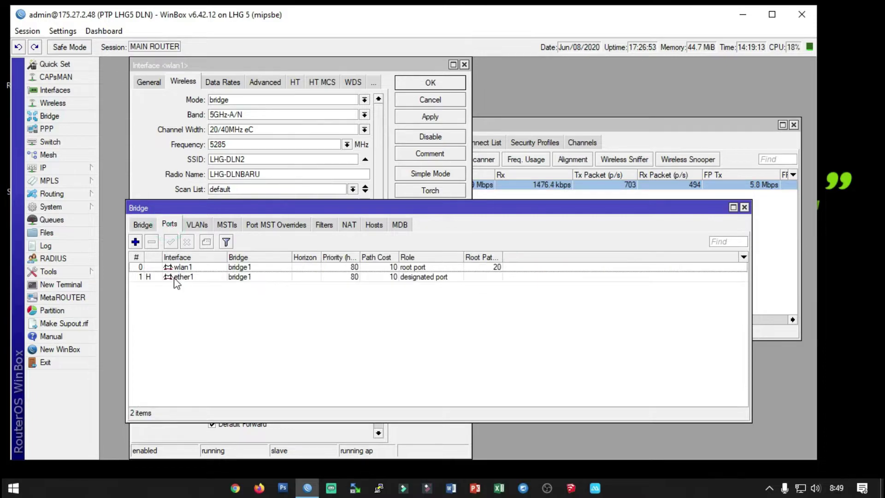
pyautogui.click(743, 208)
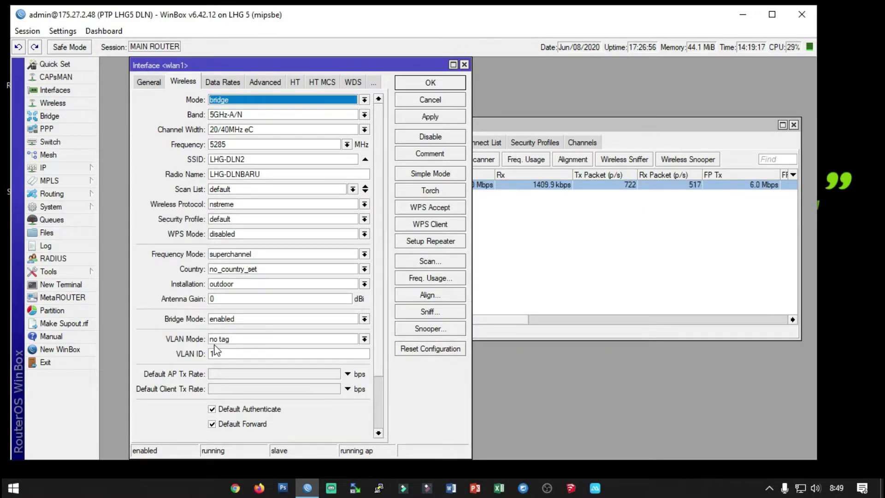
# - Examine wlan1's data rate, advanced, HT chain, HT MCS, WDS and Nstreme settings
pyautogui.click(222, 83)
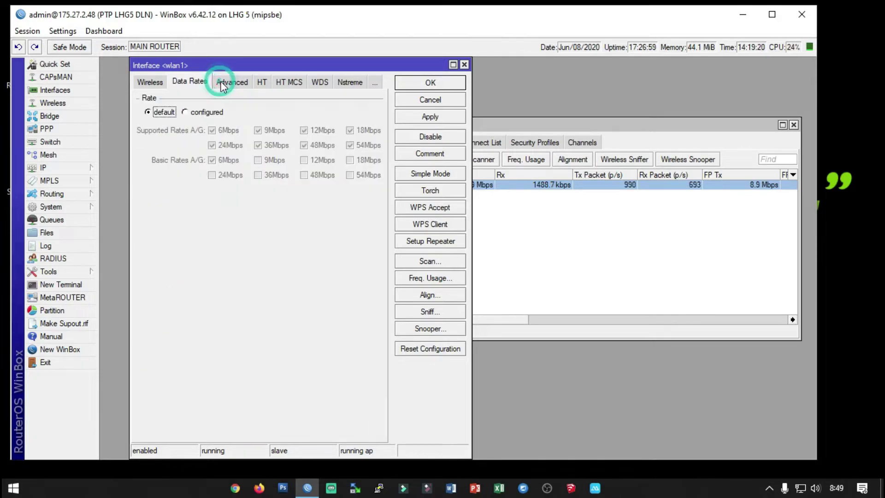
pyautogui.click(230, 84)
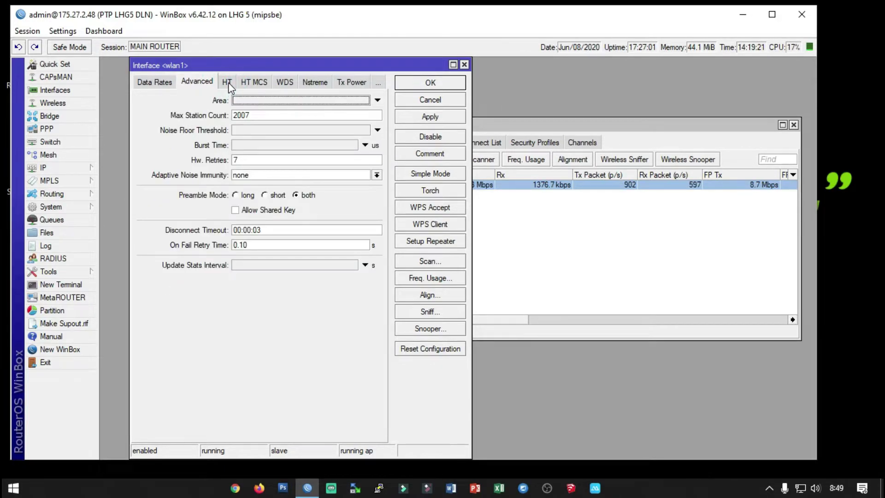
pyautogui.click(229, 84)
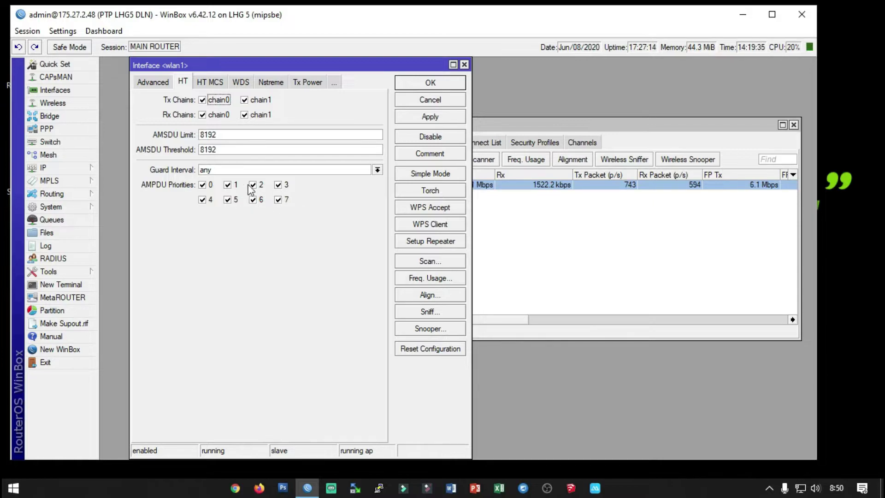
pyautogui.click(209, 82)
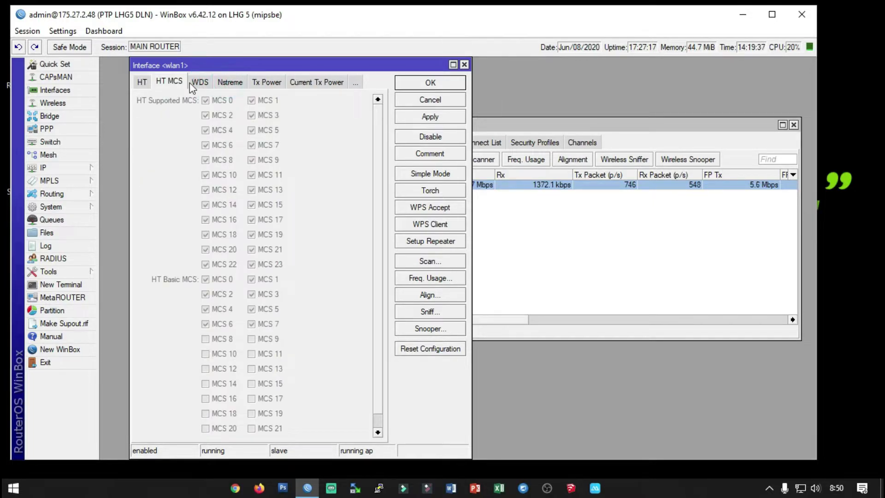
pyautogui.click(196, 82)
pyautogui.click(210, 82)
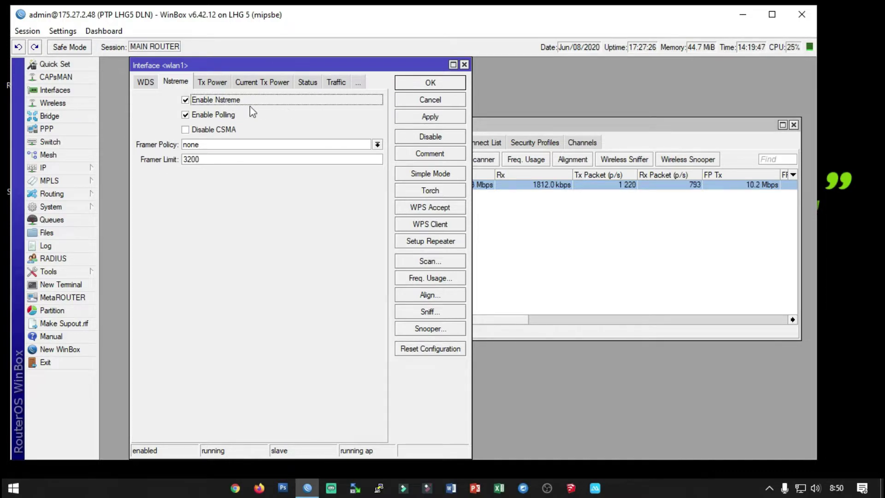
# - Review wlan1's transmit power, link status and traffic graphs, and check the list of available settings pages
pyautogui.click(212, 83)
pyautogui.click(244, 82)
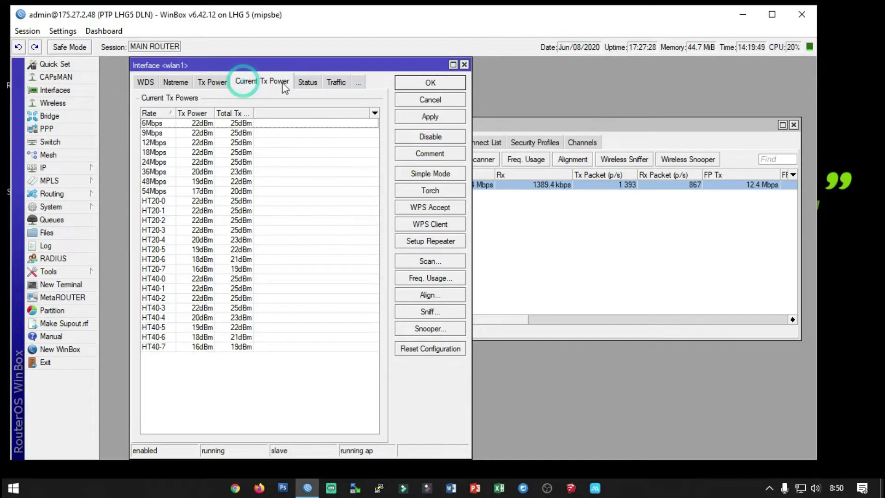
pyautogui.click(307, 82)
pyautogui.click(333, 82)
pyautogui.click(356, 82)
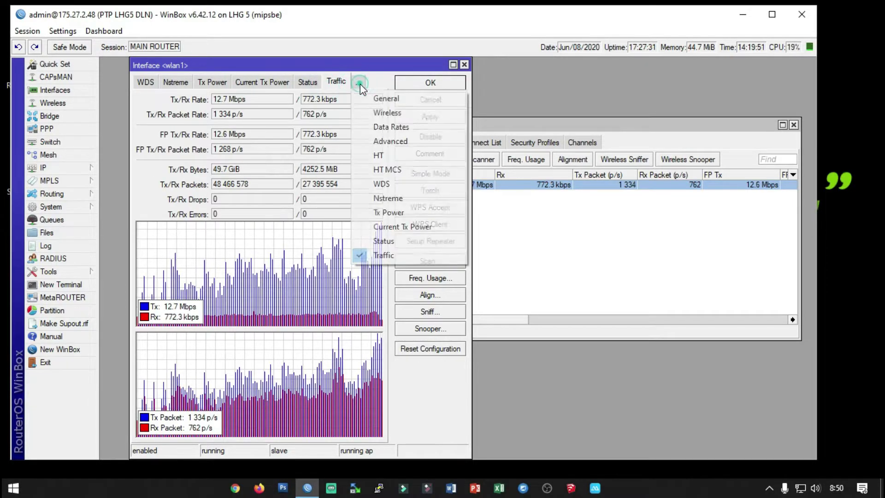
pyautogui.click(359, 83)
pyautogui.click(359, 83)
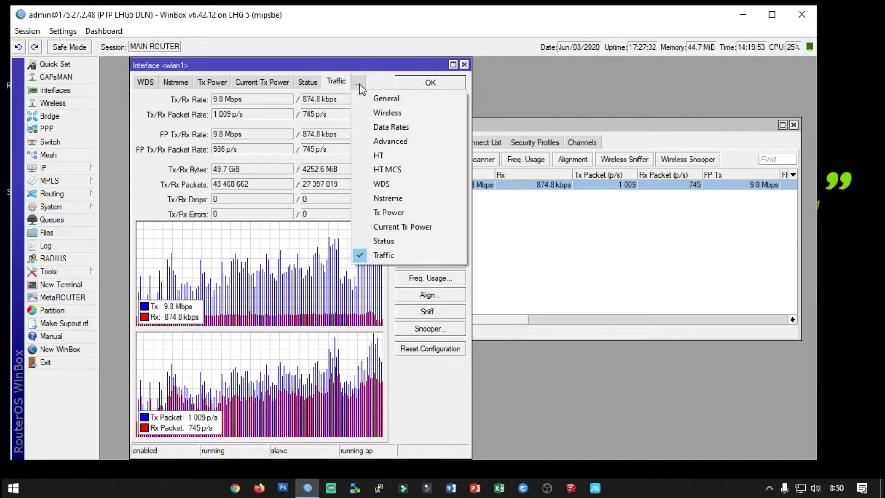
# - Return to wlan1's main wireless settings with the mode, band, frequency and SSID
pyautogui.click(147, 83)
pyautogui.click(147, 83)
pyautogui.click(148, 83)
pyautogui.click(148, 83)
pyautogui.click(150, 83)
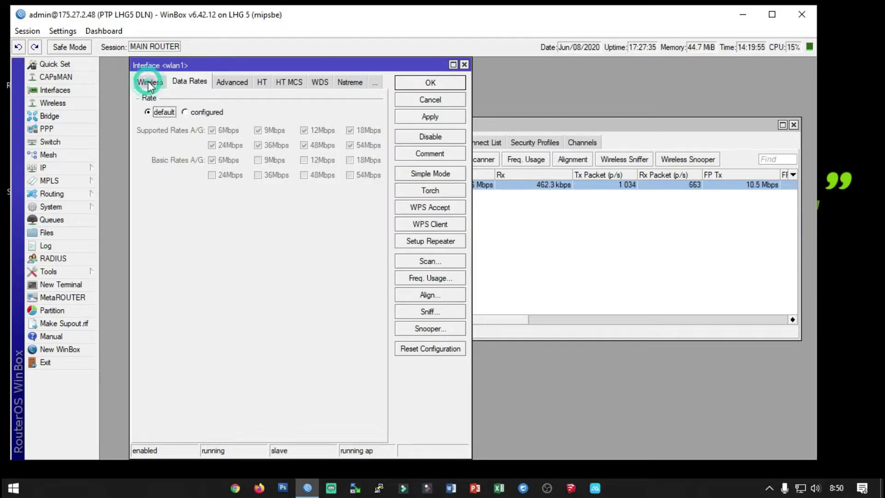
pyautogui.click(160, 82)
pyautogui.click(188, 82)
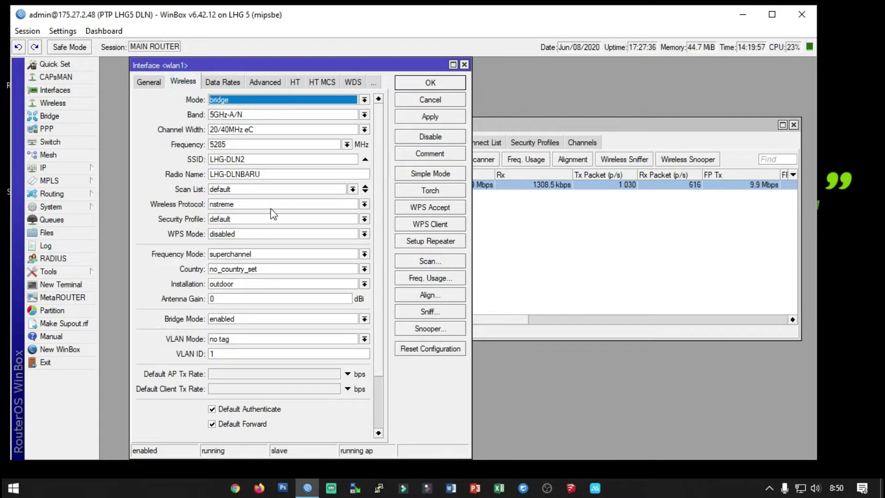
# - Try nv2 as wlan1's wireless protocol, check the available settings pages, and set the protocol back to nstreme
pyautogui.click(364, 204)
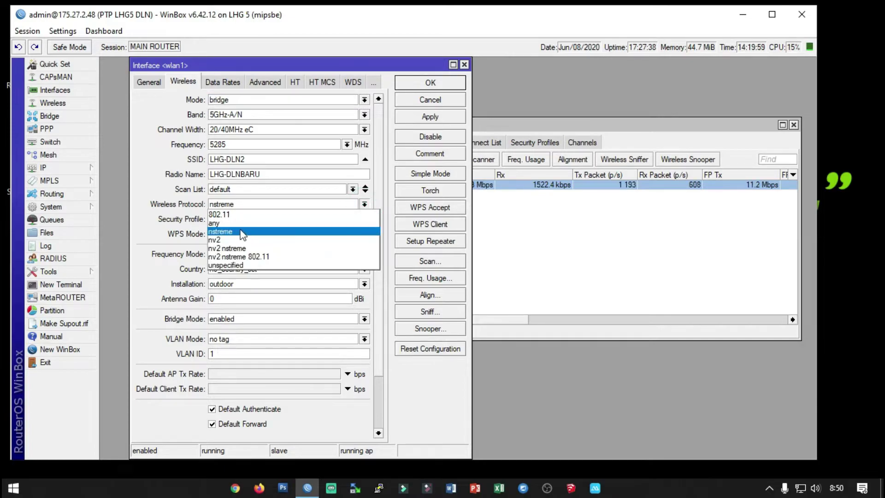
pyautogui.click(228, 240)
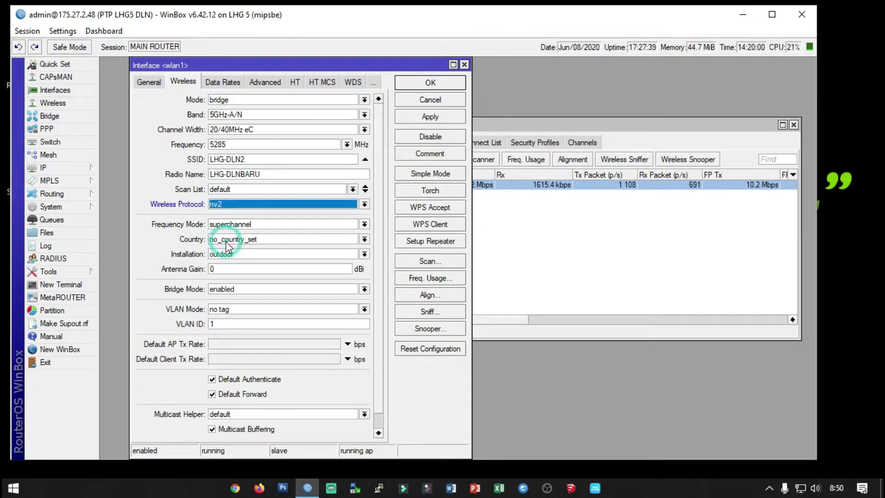
pyautogui.click(374, 83)
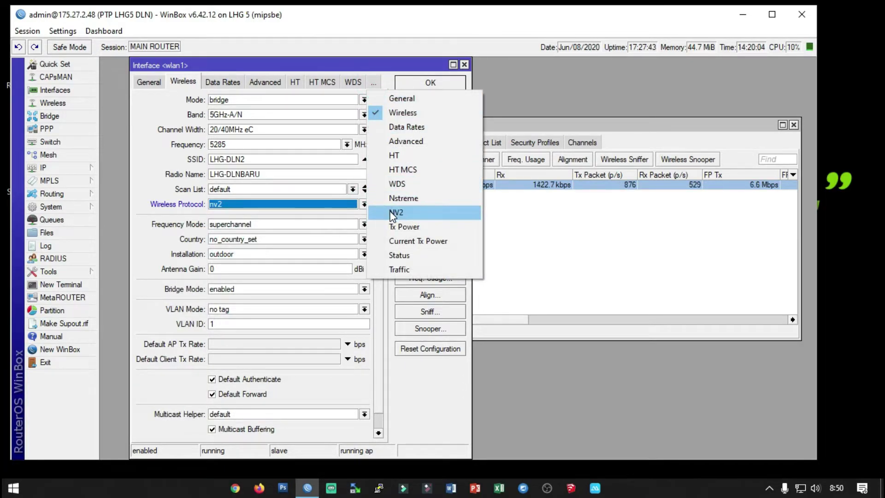
pyautogui.click(277, 204)
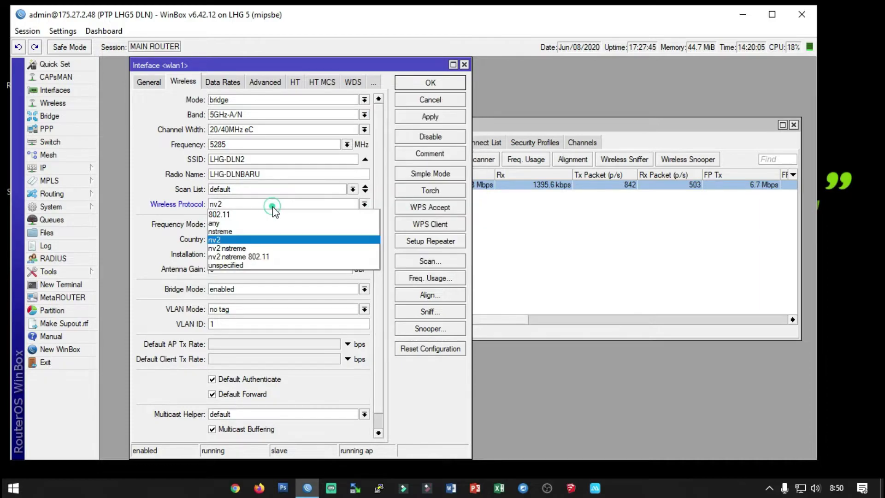
pyautogui.click(234, 232)
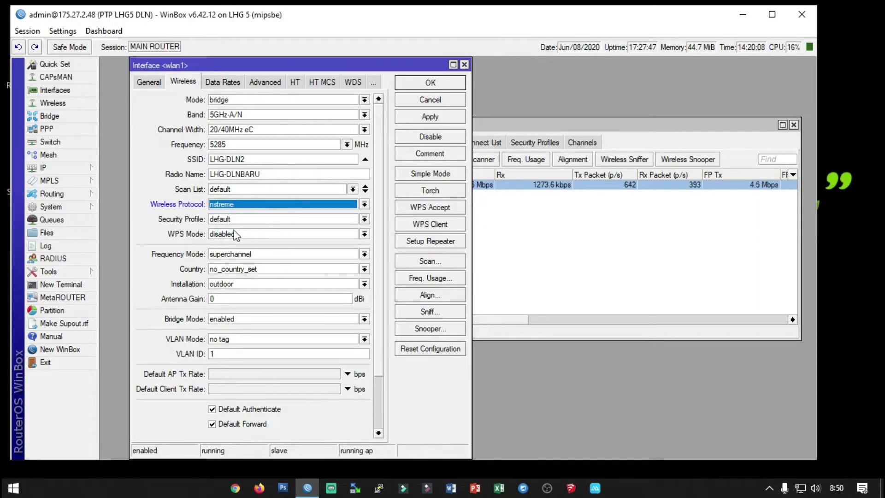
# - Glance at wlan1's data rates, discard the pending edits, and review its main wireless settings again before closing the interface
pyautogui.click(224, 82)
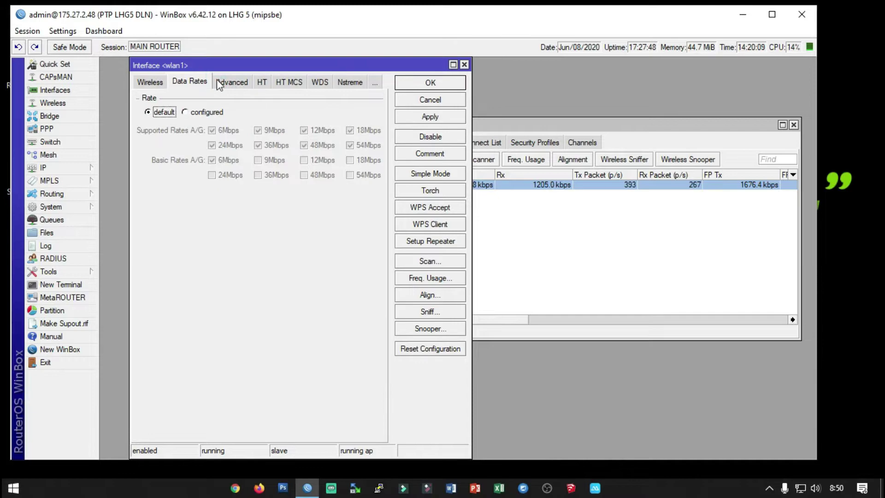
pyautogui.click(159, 82)
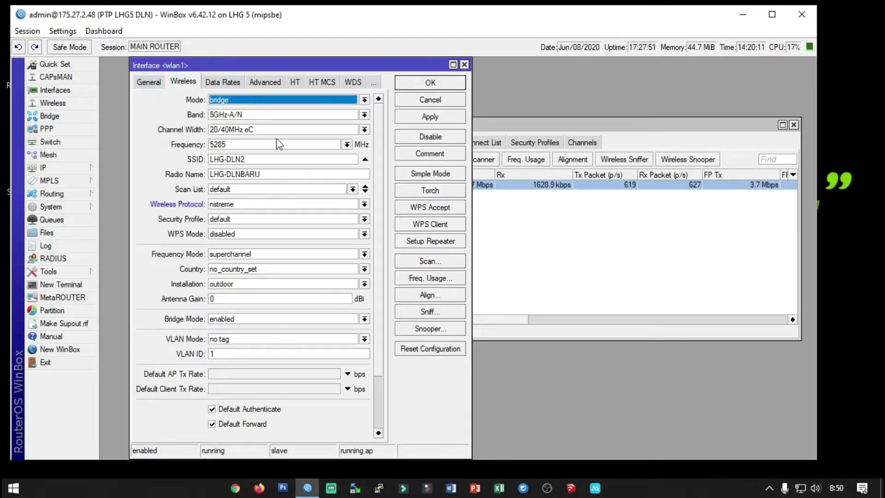
pyautogui.click(448, 100)
pyautogui.click(324, 184)
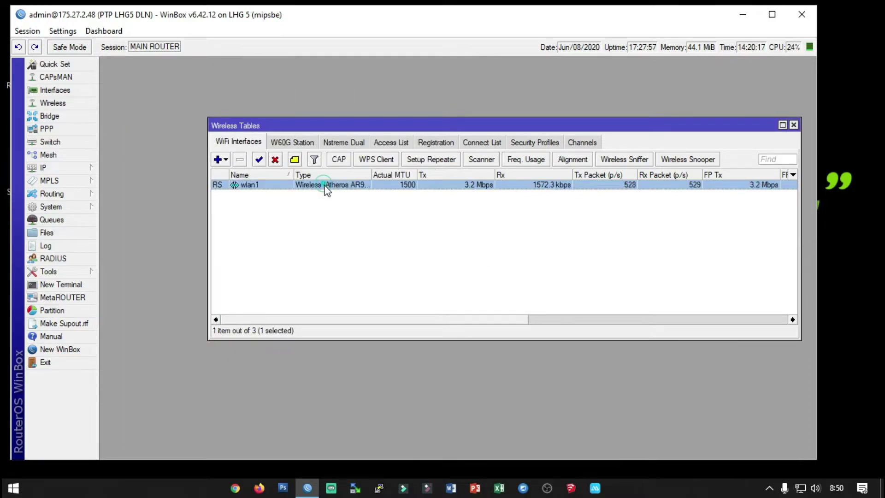
pyautogui.doubleClick(251, 185)
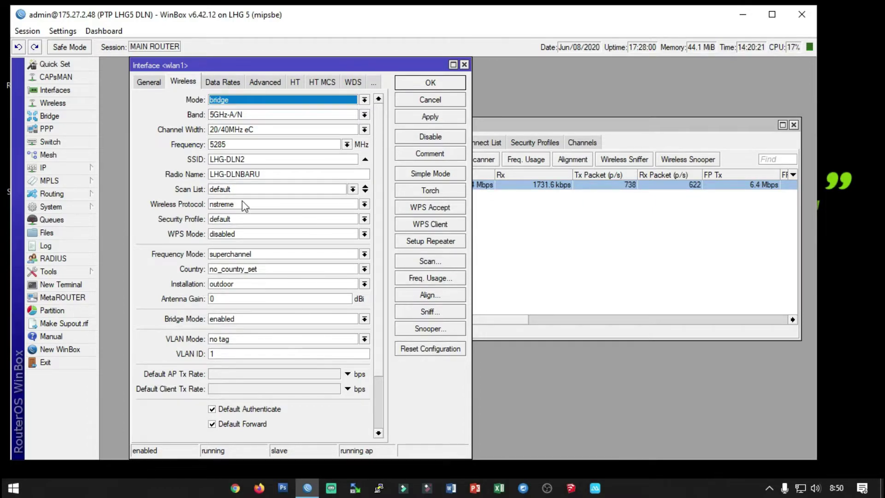
pyautogui.click(416, 103)
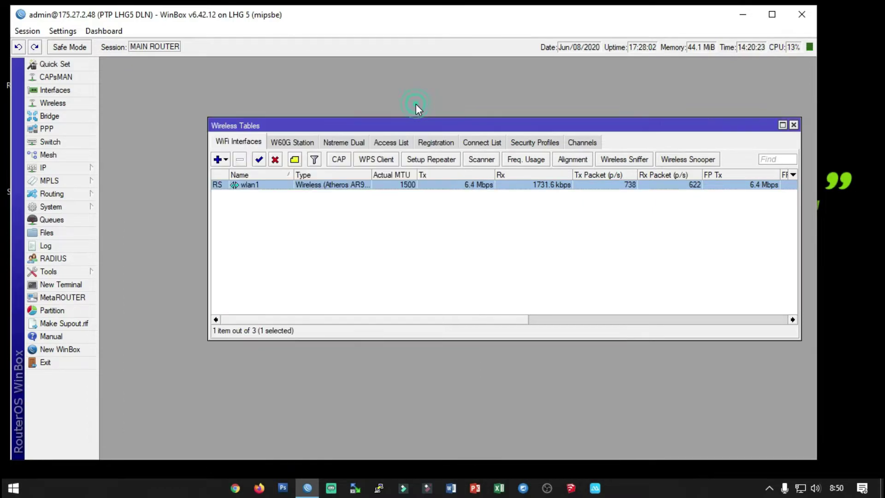
pyautogui.doubleClick(277, 184)
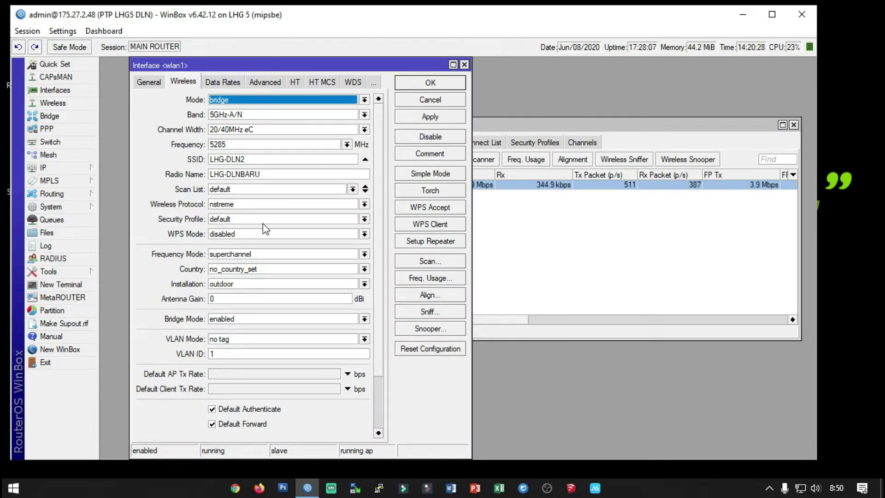
pyautogui.click(406, 99)
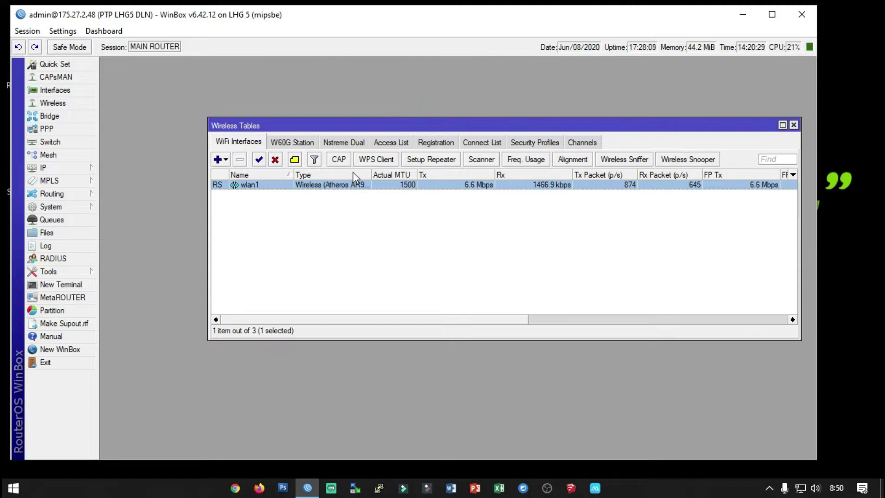
# - Shift the wireless tables window aside and compare the security profiles list with the security profile assigned to wlan1
pyautogui.moveTo(240, 123); pyautogui.dragTo(149, 103)
pyautogui.click(51, 102)
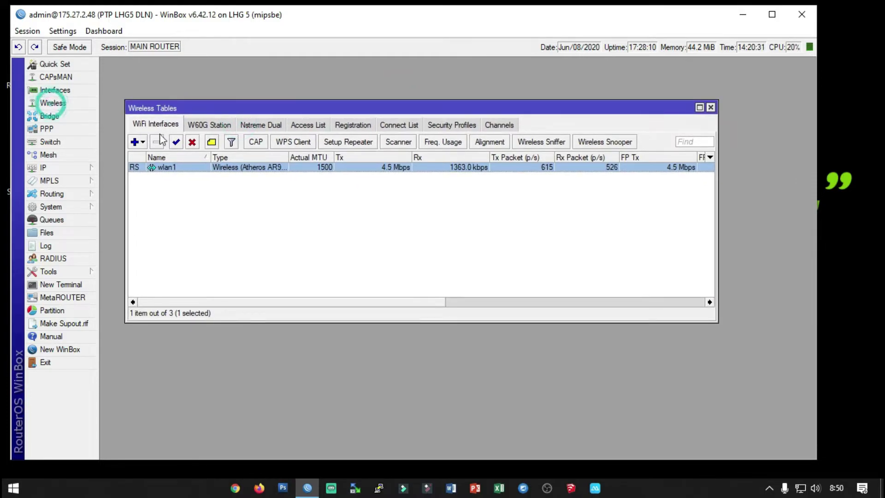
pyautogui.click(451, 127)
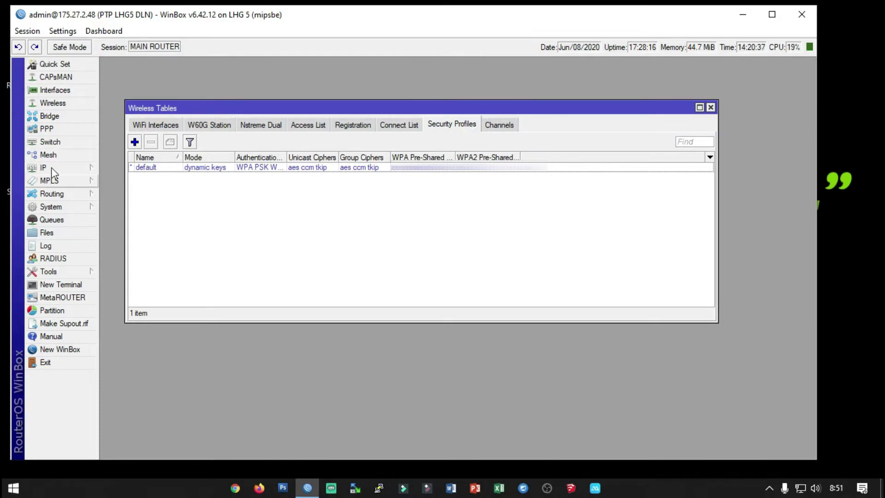
pyautogui.click(152, 169)
pyautogui.click(154, 124)
pyautogui.doubleClick(159, 168)
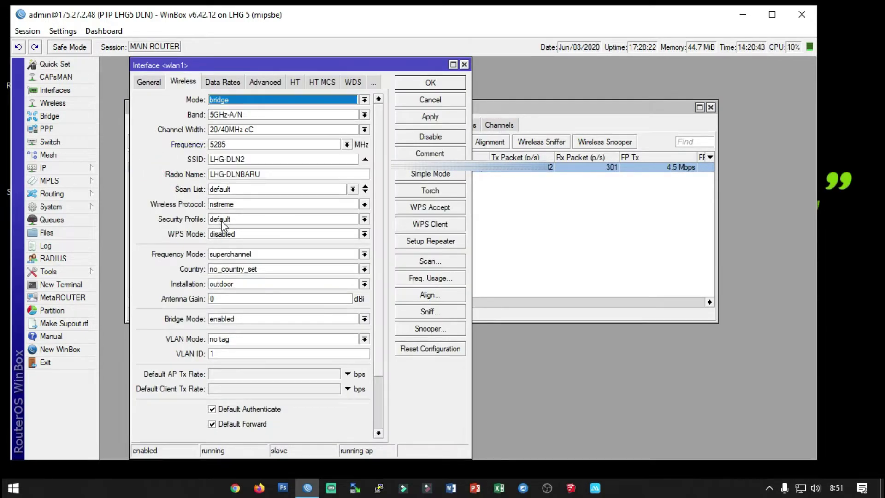
pyautogui.click(424, 101)
# - Examine the default security profile's mode options, authentication types and WPA/WPA2 pre-shared key fields, closing the profile without changes
pyautogui.click(459, 126)
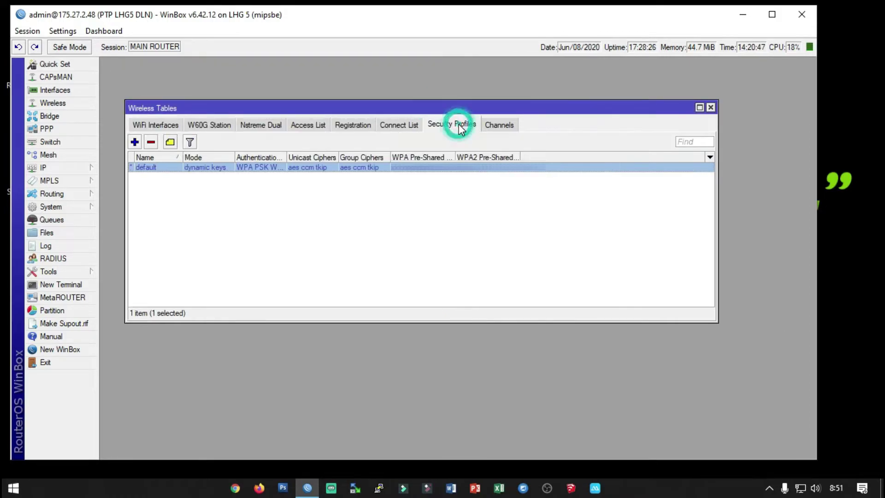
pyautogui.doubleClick(287, 169)
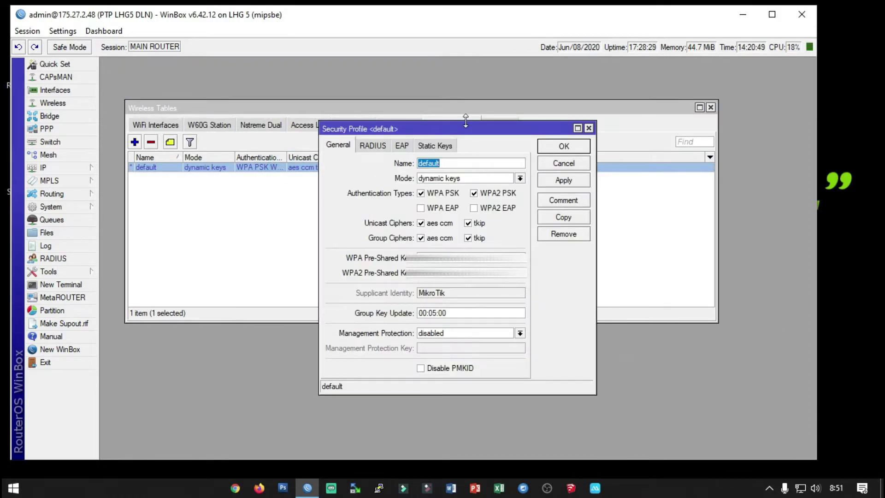
pyautogui.moveTo(451, 134); pyautogui.dragTo(357, 126)
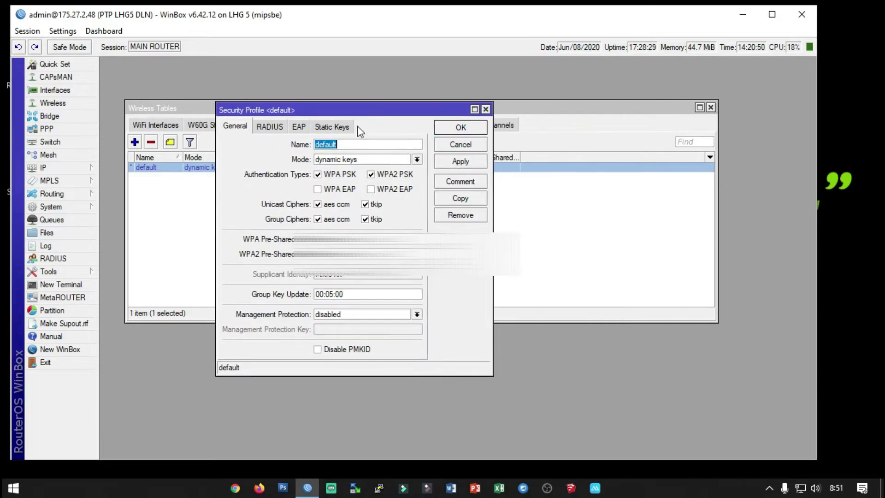
pyautogui.click(417, 159)
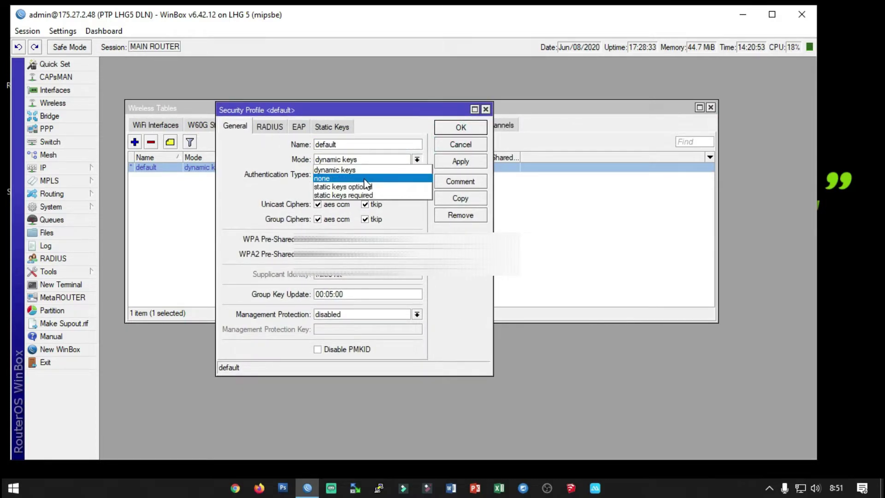
pyautogui.click(275, 174)
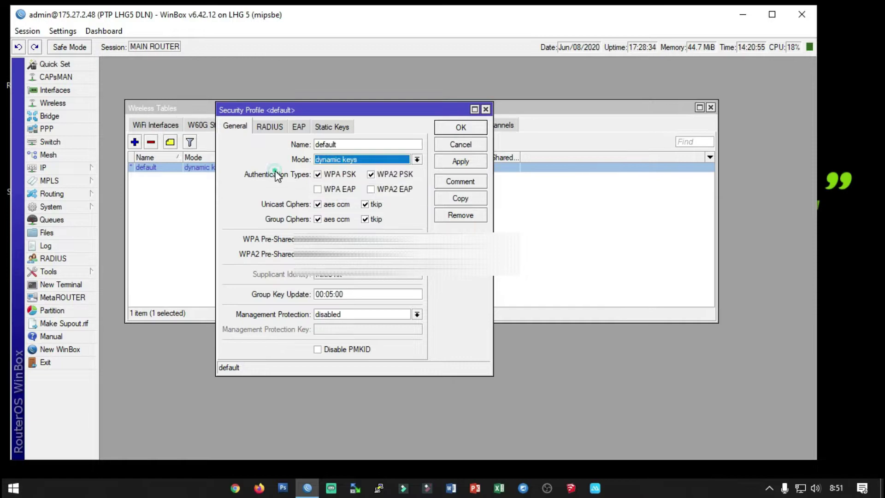
pyautogui.click(391, 160)
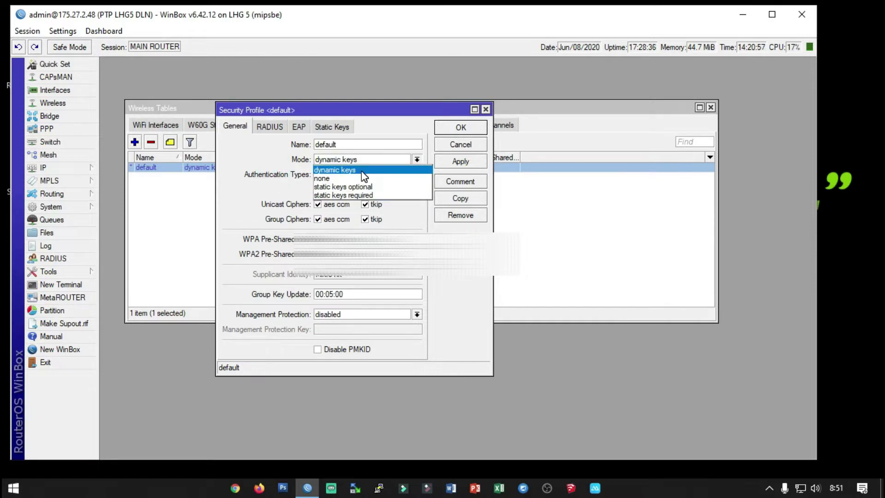
pyautogui.click(283, 176)
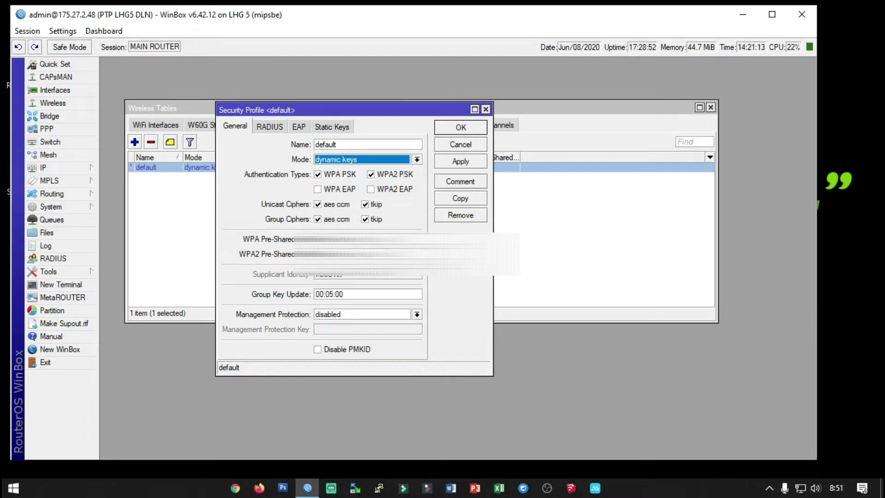
pyautogui.click(350, 239)
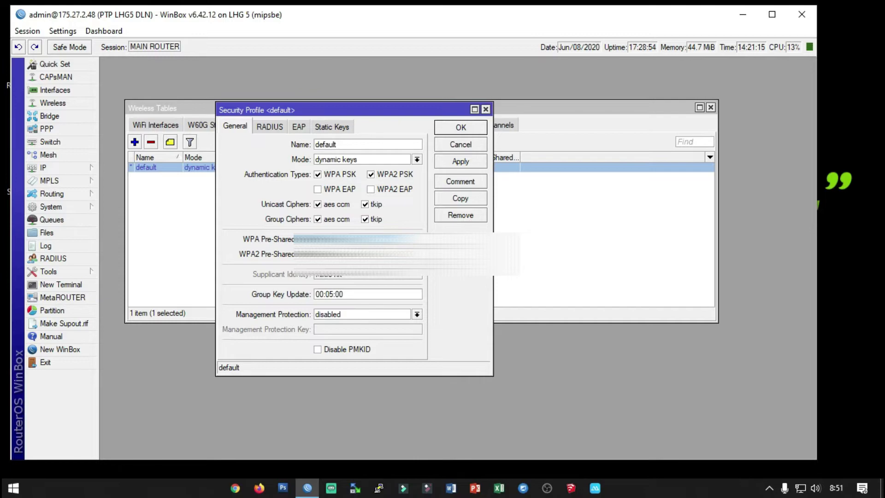
pyautogui.click(350, 254)
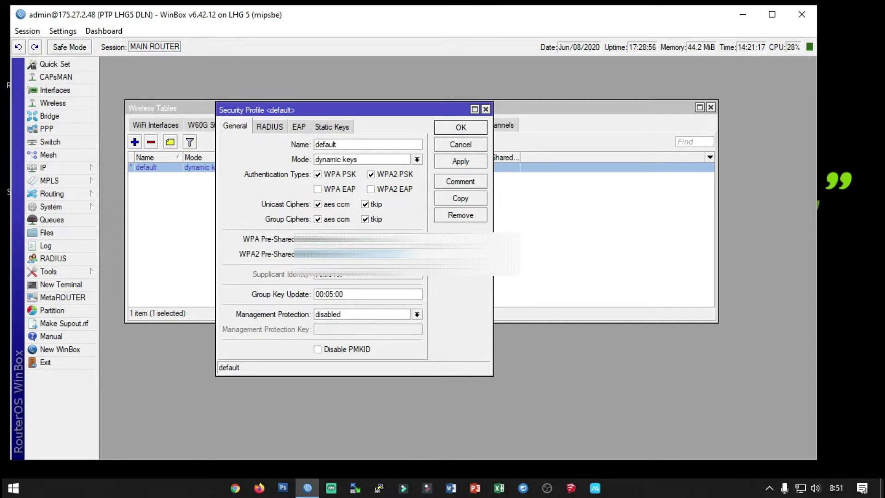
pyautogui.click(350, 239)
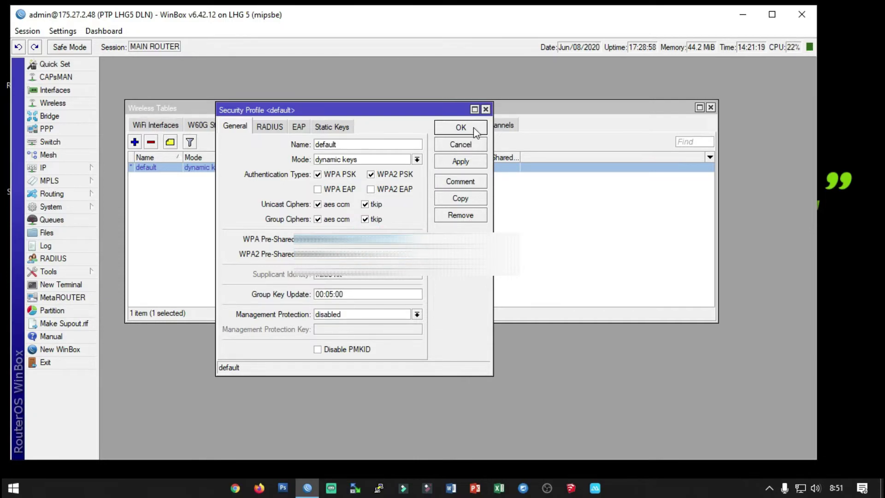
pyautogui.click(486, 110)
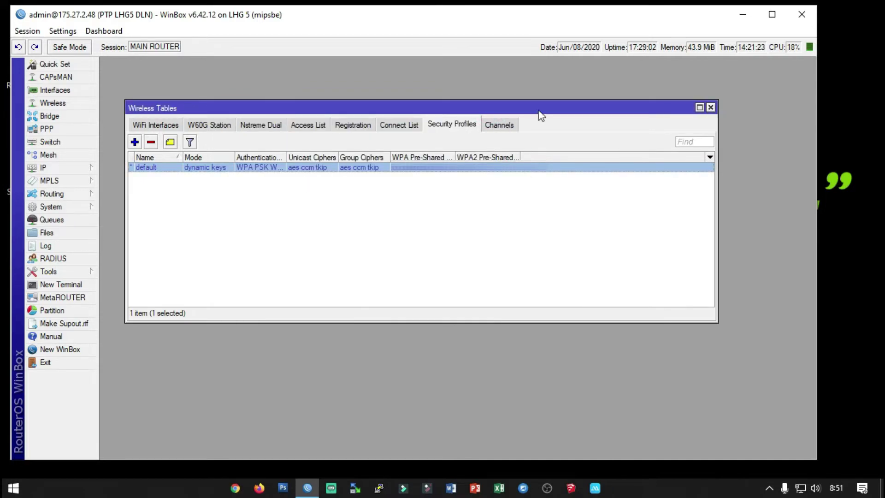
# - Return to the WiFi interfaces list and review the router's system identity, cancelling without changes
pyautogui.click(155, 125)
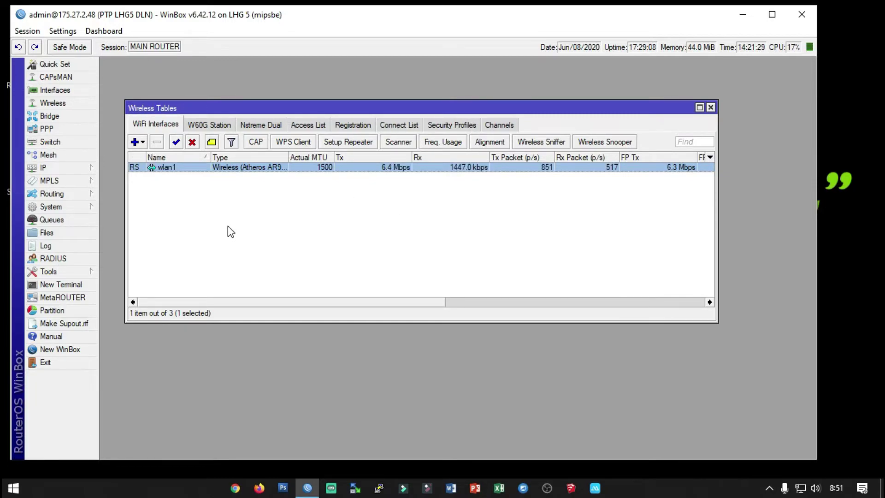
pyautogui.click(62, 208)
pyautogui.click(124, 250)
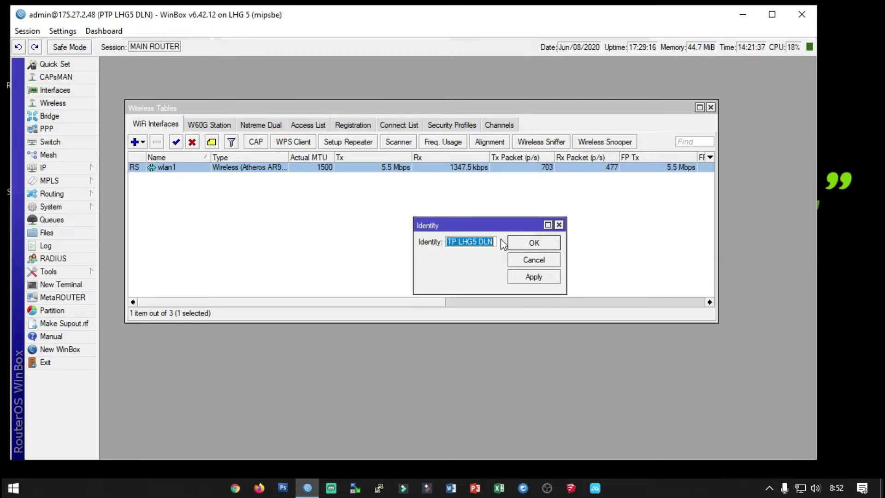
pyautogui.moveTo(497, 243); pyautogui.dragTo(392, 244)
pyautogui.click(456, 242)
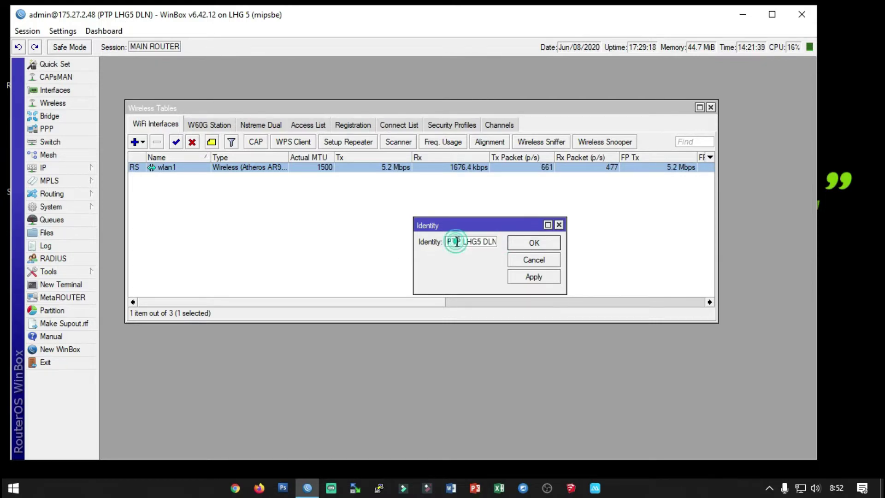
pyautogui.moveTo(451, 241); pyautogui.dragTo(514, 241)
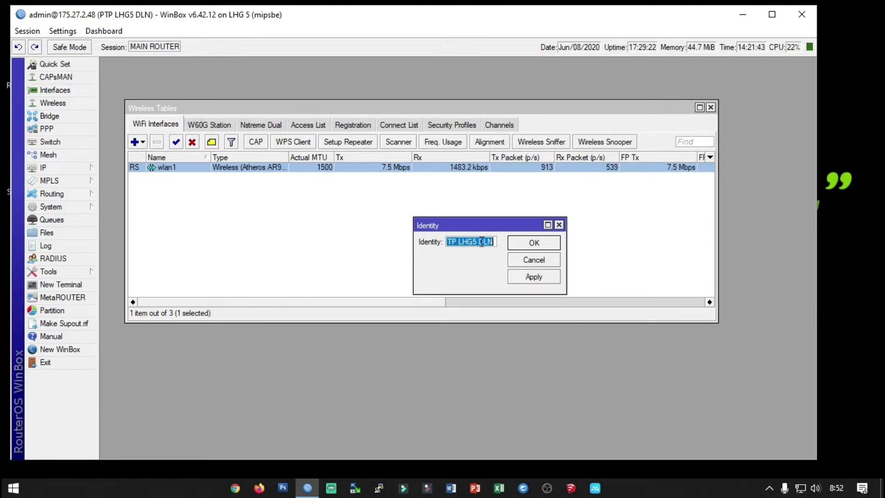
pyautogui.click(537, 259)
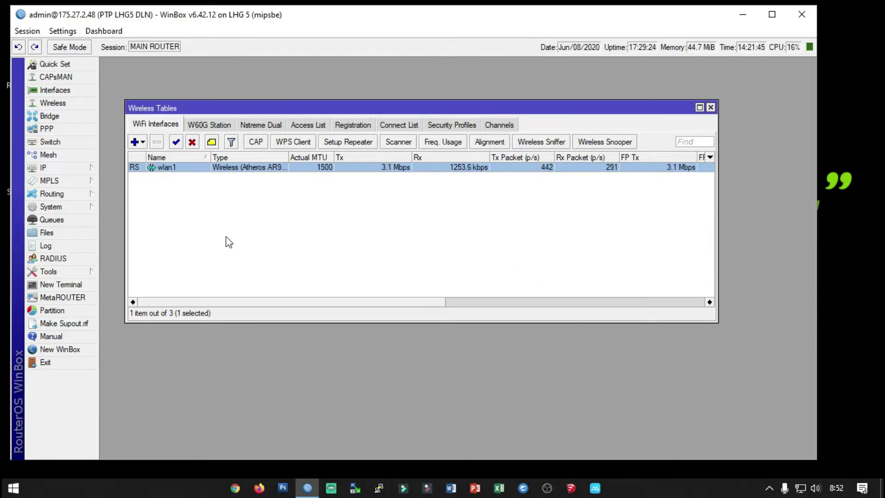
# - Review the router's password change form with its old, new and confirm fields, cancelling without entering anything
pyautogui.click(64, 208)
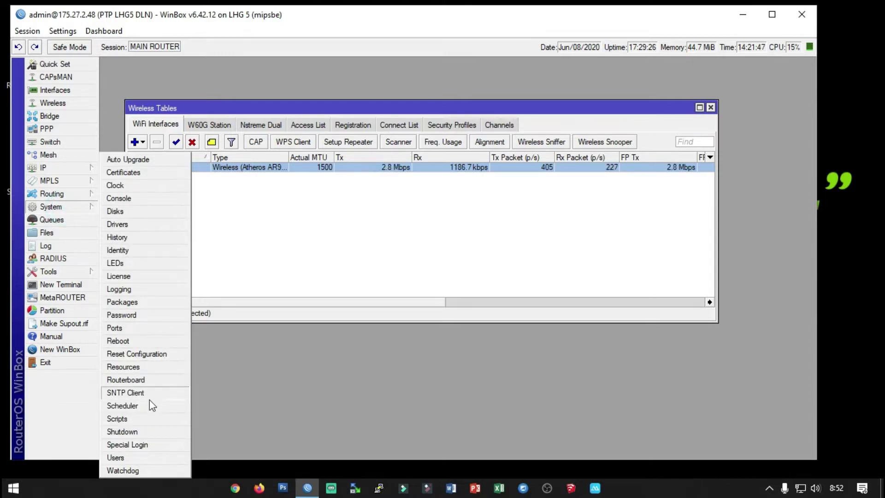
pyautogui.click(124, 315)
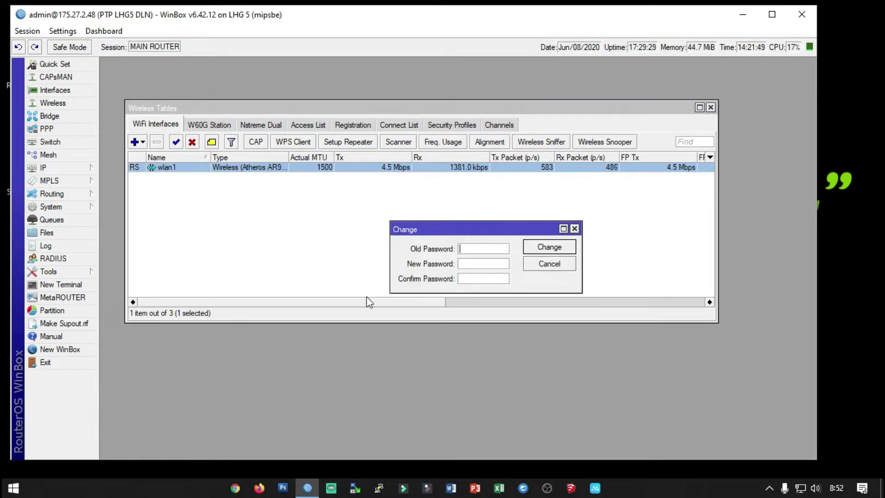
pyautogui.moveTo(431, 228); pyautogui.dragTo(272, 225)
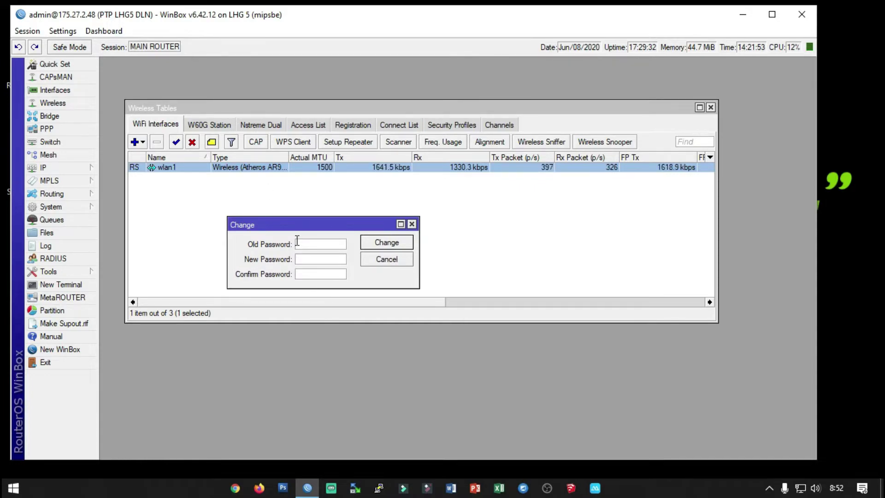
pyautogui.click(317, 260)
pyautogui.click(374, 260)
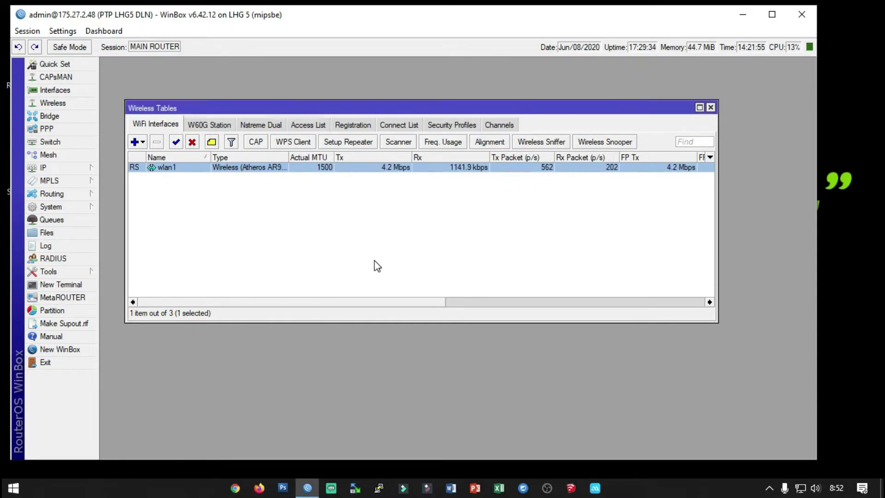
# - Reopen the wireless interfaces list and review wlan1's wireless and data rate settings once more, closing without changes
pyautogui.click(711, 108)
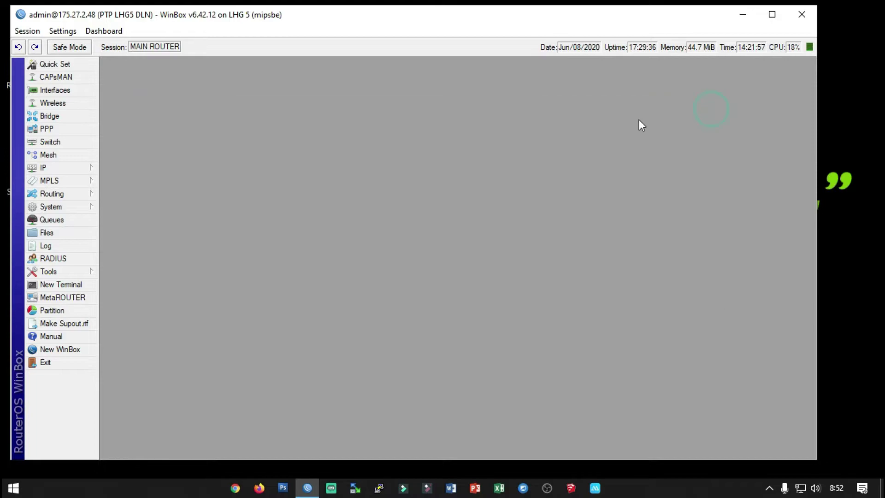
pyautogui.click(61, 104)
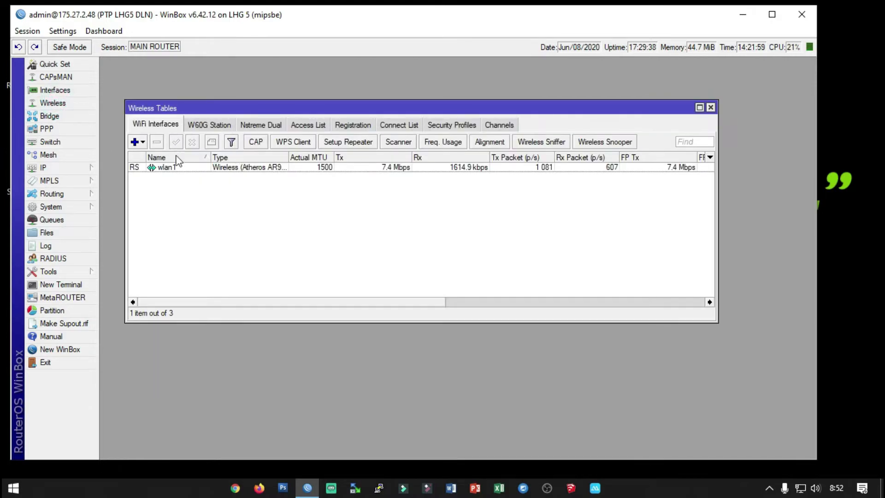
pyautogui.doubleClick(169, 168)
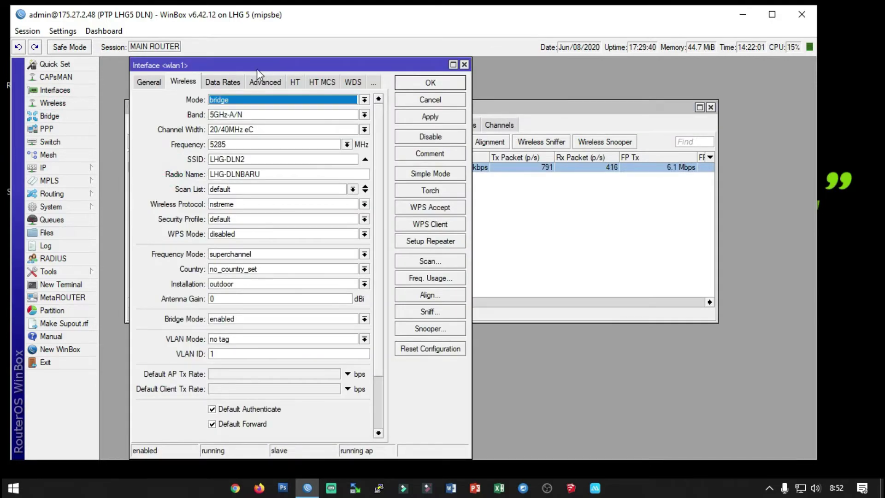
pyautogui.moveTo(257, 68); pyautogui.dragTo(301, 68)
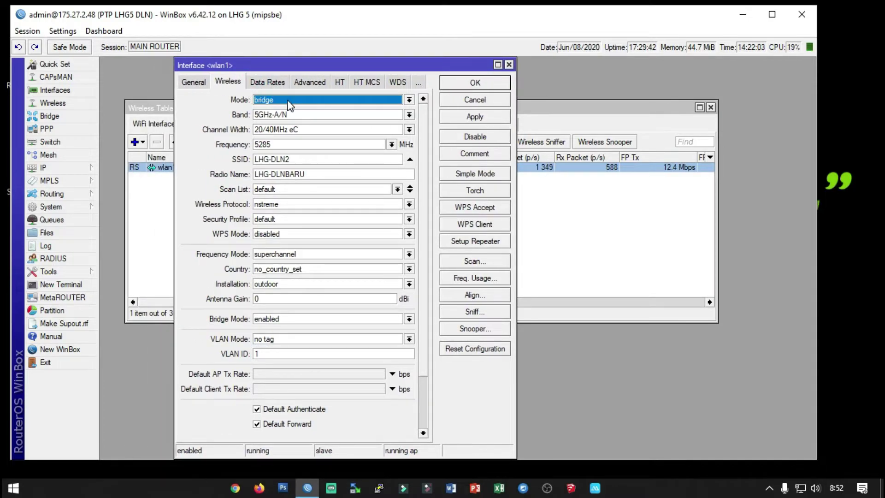
pyautogui.click(267, 82)
pyautogui.click(228, 82)
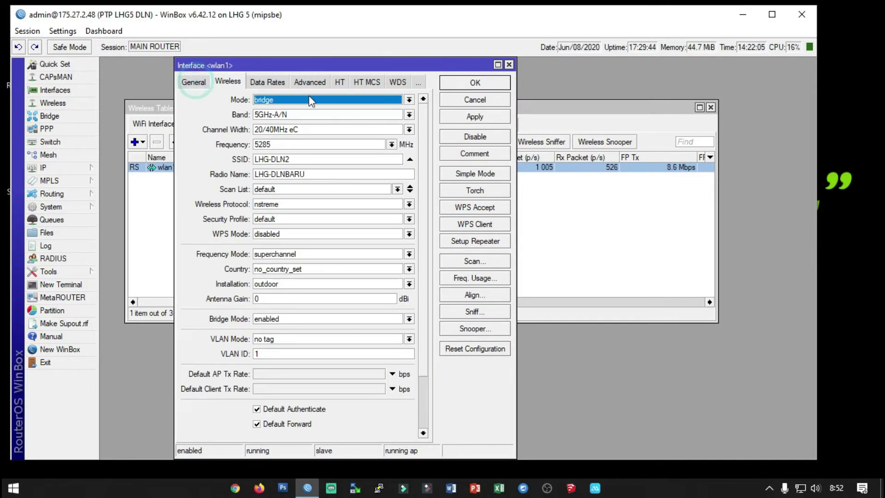
pyautogui.click(492, 104)
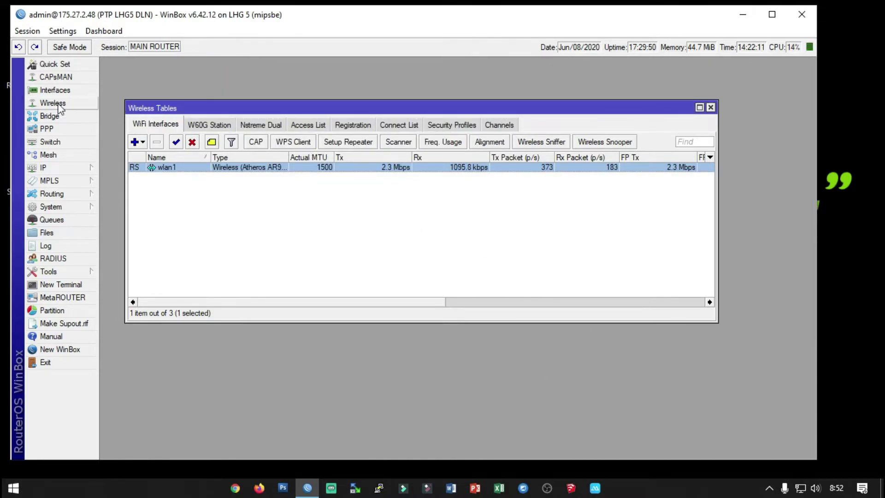
# - Disconnect from the current radio and connect to the second radio at 175.27.2.49 with the saved admin login
pyautogui.click(27, 31)
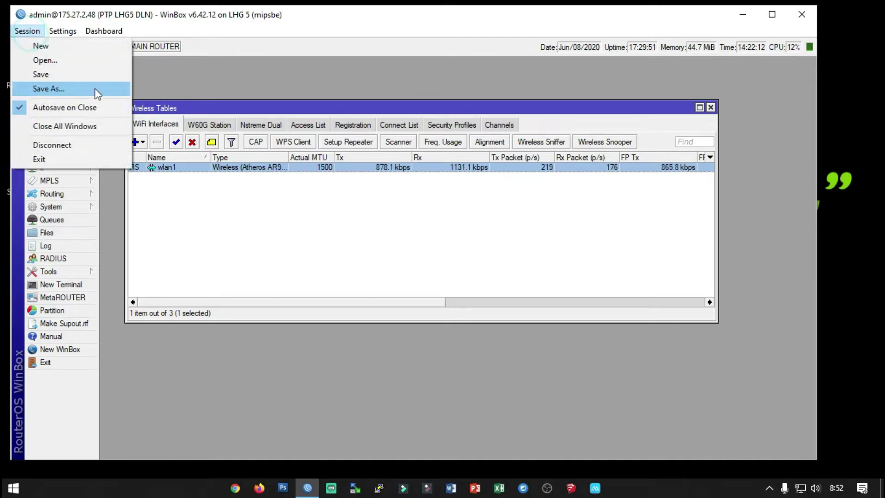
pyautogui.click(55, 149)
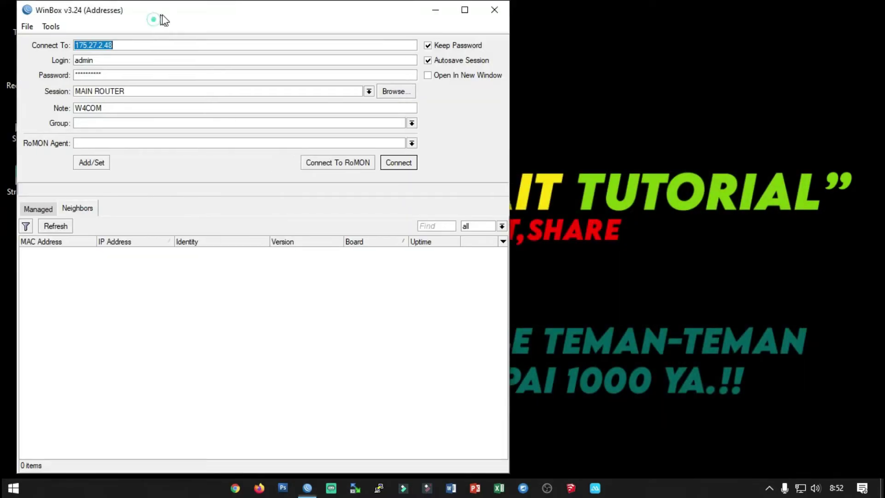
pyautogui.moveTo(129, 44); pyautogui.dragTo(175, 49)
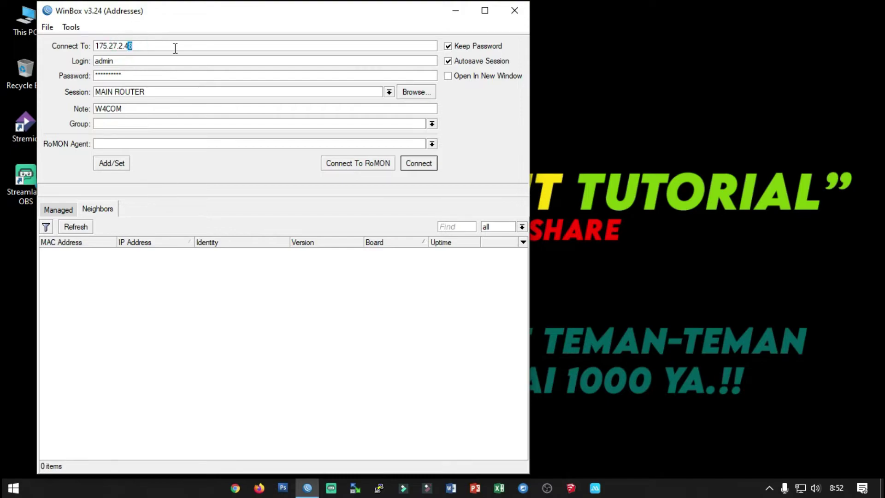
pyautogui.moveTo(174, 14); pyautogui.dragTo(264, 13)
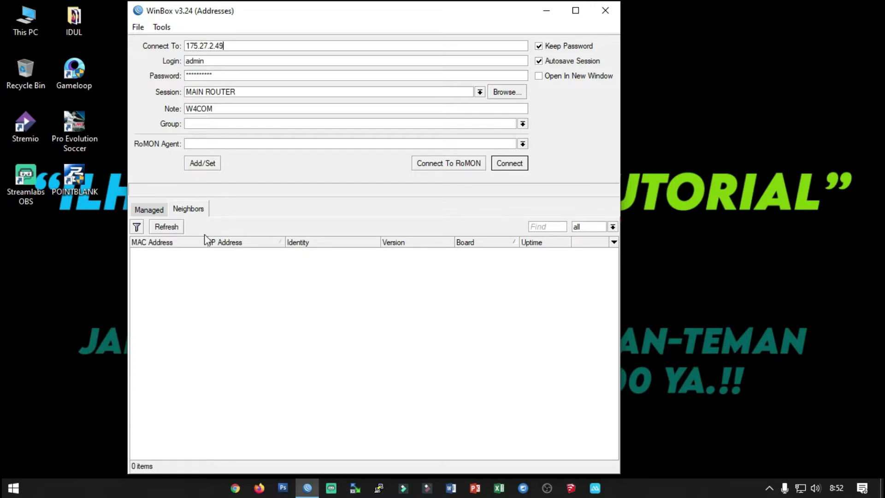
pyautogui.click(179, 230)
pyautogui.click(515, 164)
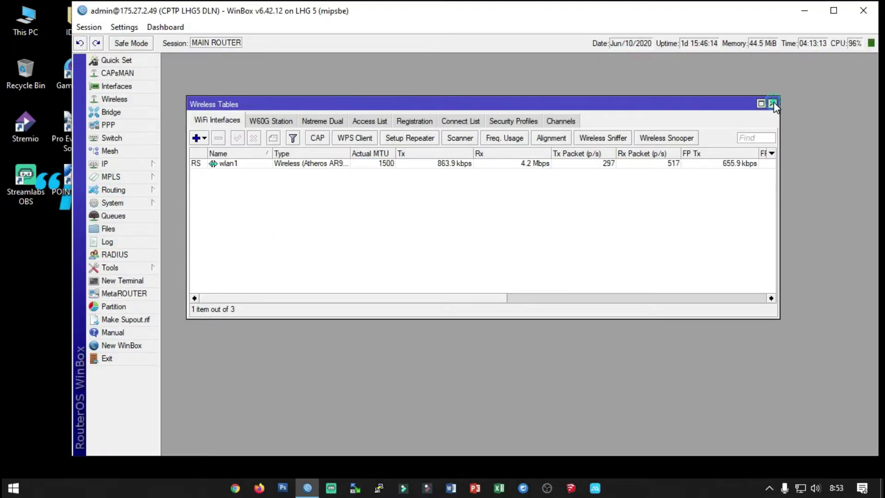
# - Clear away the wireless tables, narrow the main window, and examine the second radio's bridge and its member ports
pyautogui.click(772, 103)
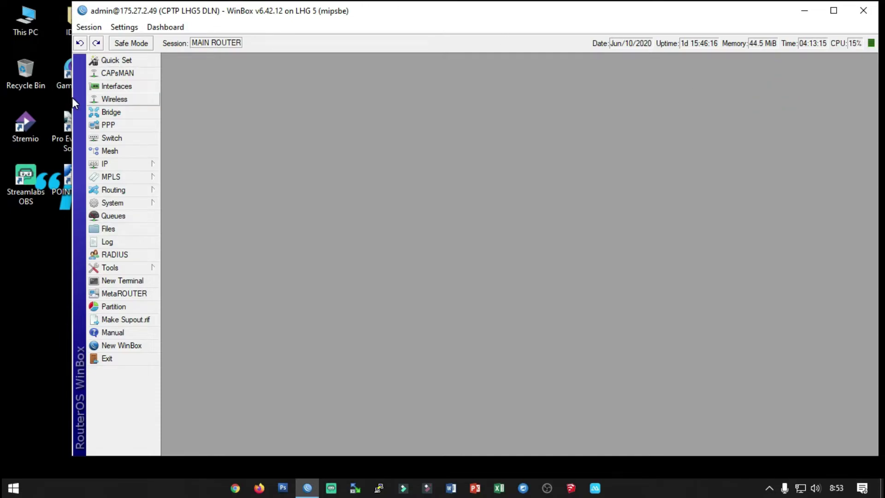
pyautogui.moveTo(71, 98); pyautogui.dragTo(244, 102)
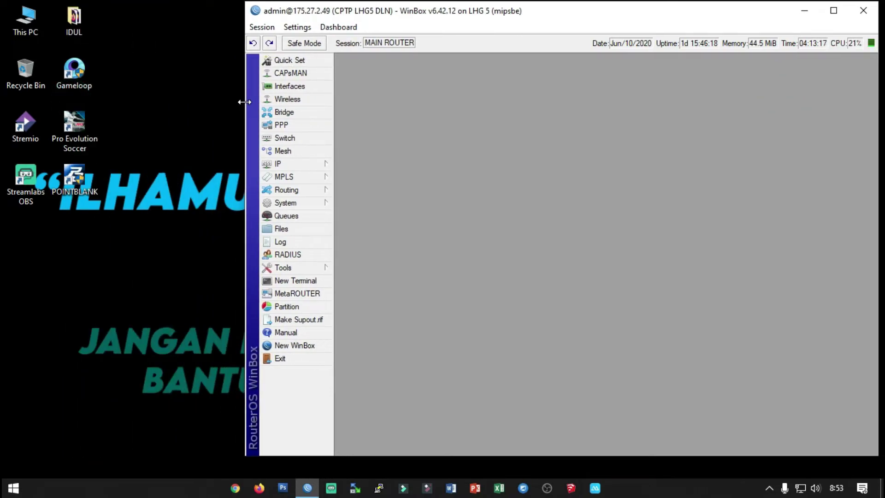
pyautogui.click(284, 112)
pyautogui.click(352, 221)
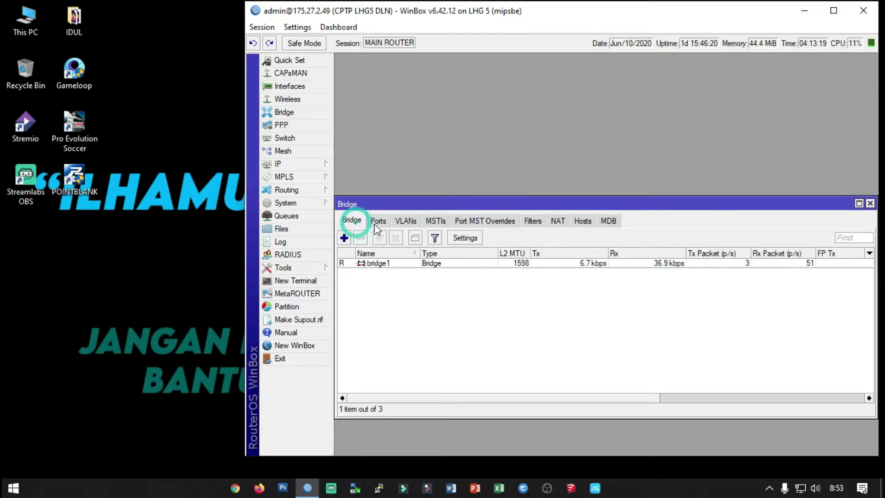
pyautogui.click(380, 223)
pyautogui.click(354, 221)
pyautogui.click(378, 221)
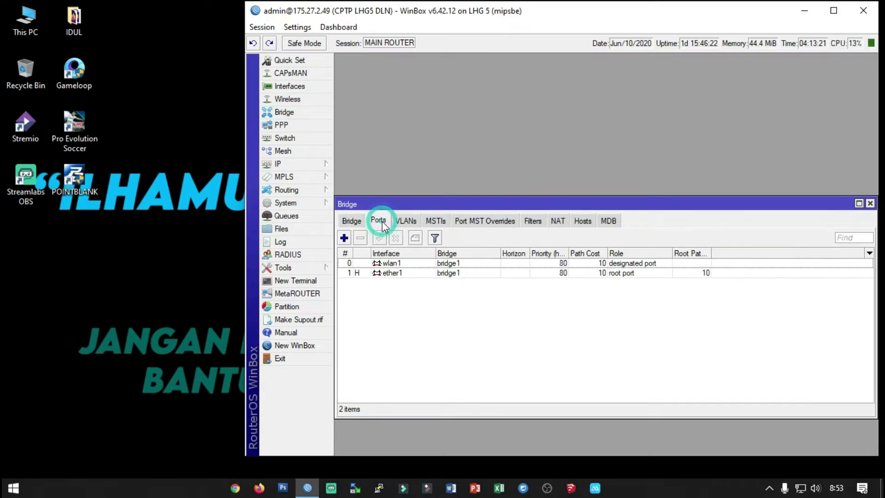
pyautogui.moveTo(408, 204); pyautogui.dragTo(410, 107)
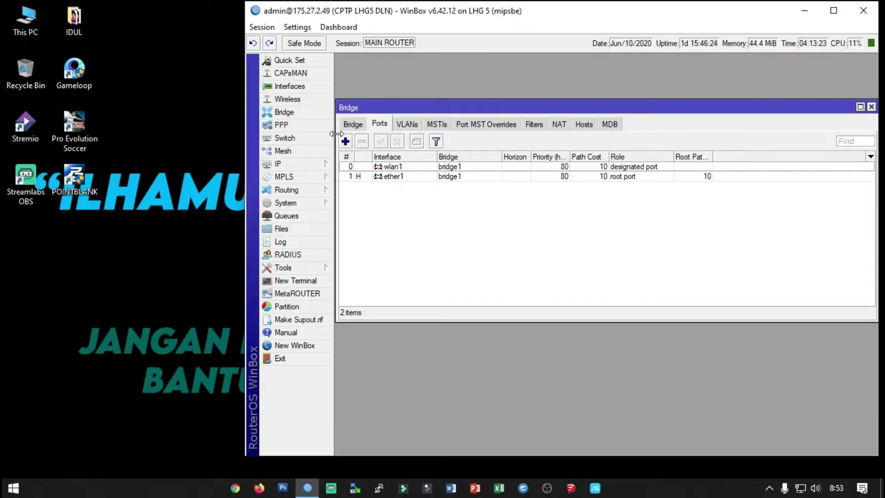
pyautogui.moveTo(337, 134); pyautogui.dragTo(380, 133)
pyautogui.moveTo(428, 112); pyautogui.dragTo(407, 116)
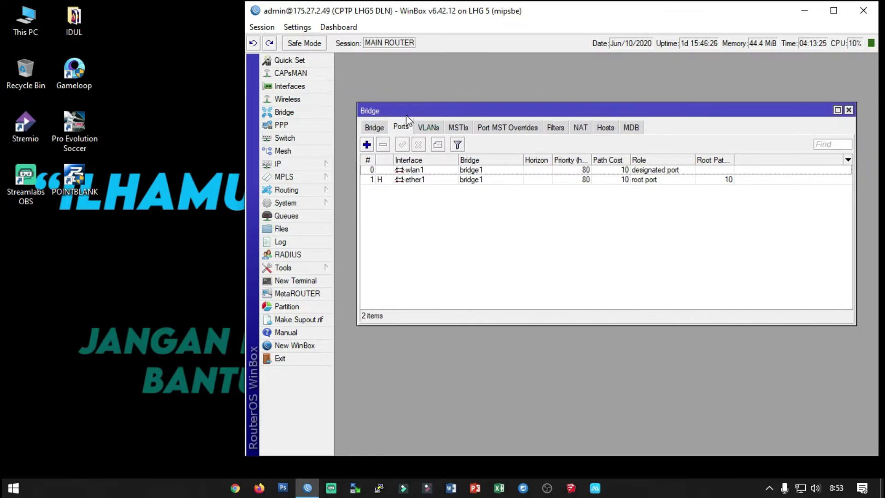
# - Examine the second radio's IP address list and route list, closing each without changes
pyautogui.click(305, 163)
pyautogui.click(360, 184)
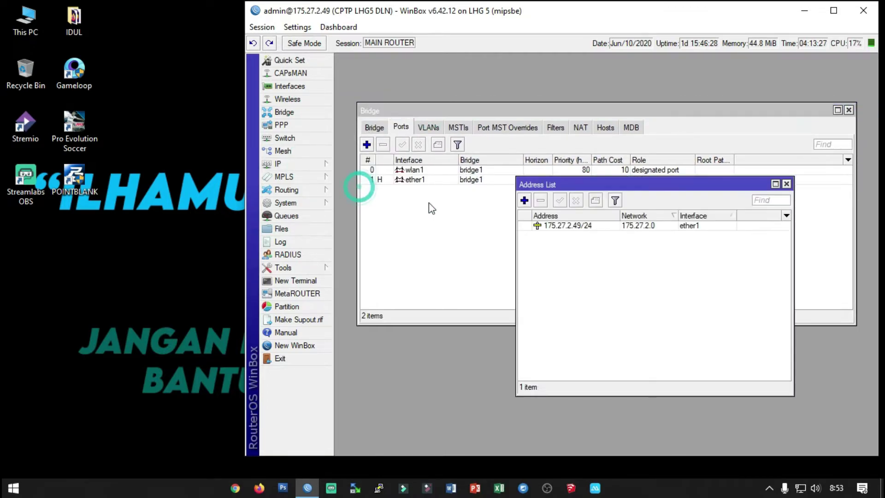
pyautogui.moveTo(613, 185); pyautogui.dragTo(493, 216)
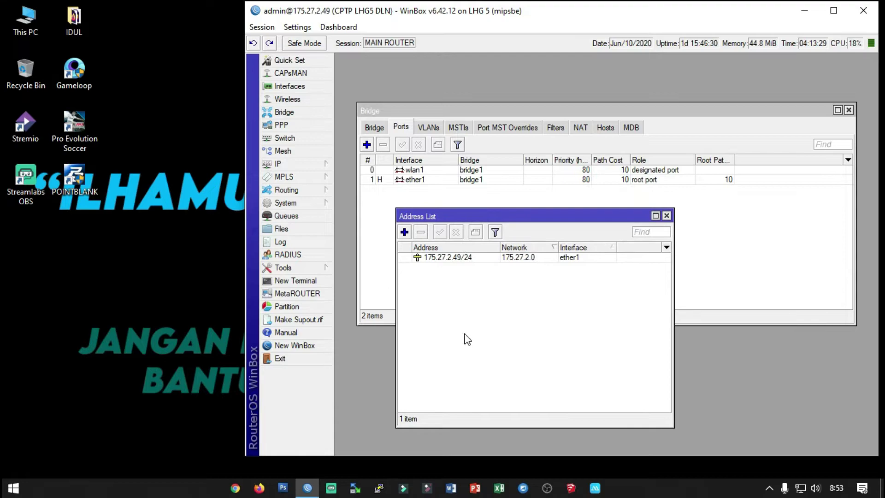
pyautogui.click(666, 215)
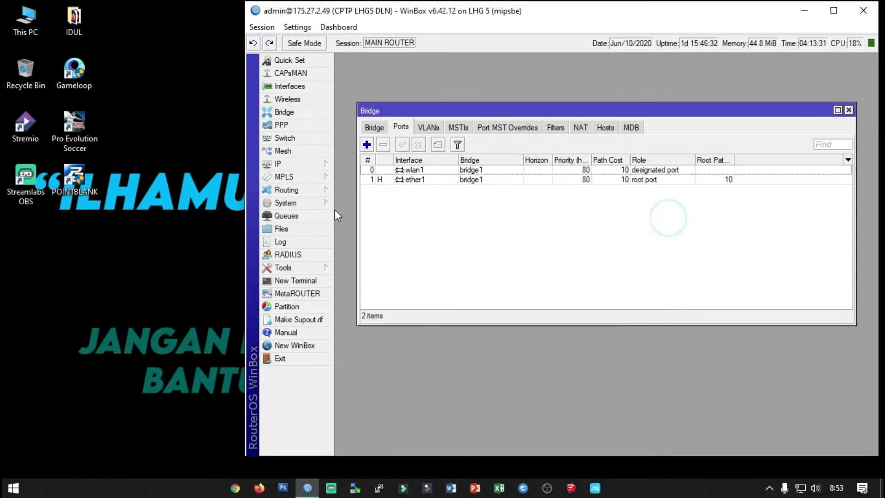
pyautogui.click(294, 165)
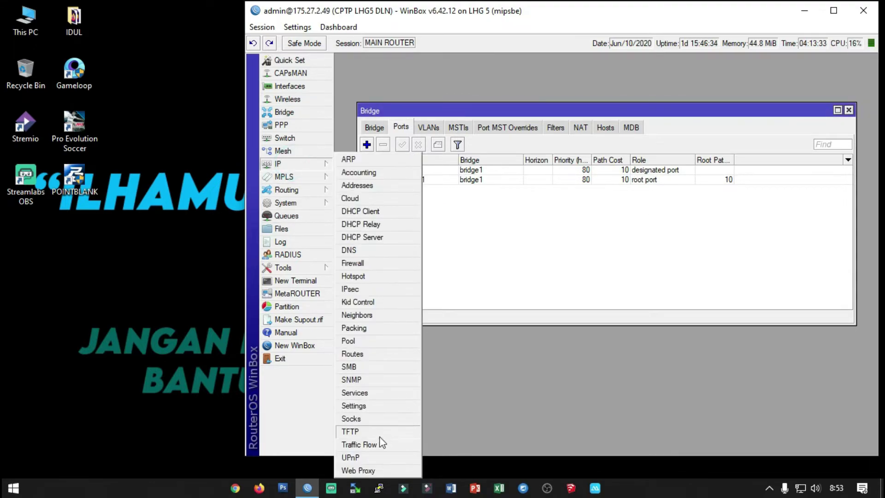
pyautogui.click(359, 354)
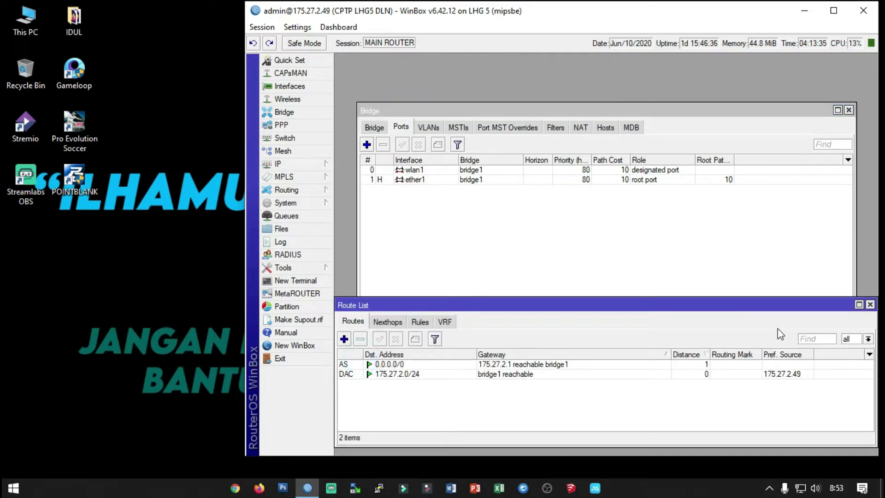
pyautogui.click(869, 304)
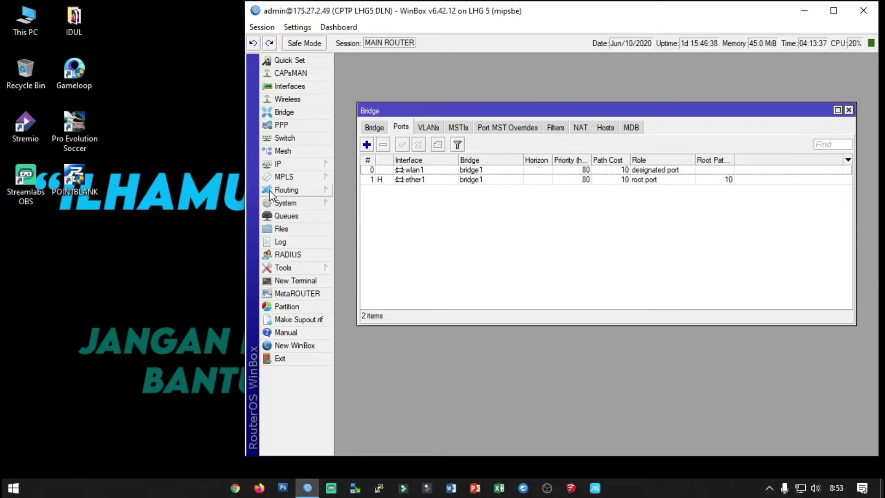
pyautogui.click(292, 163)
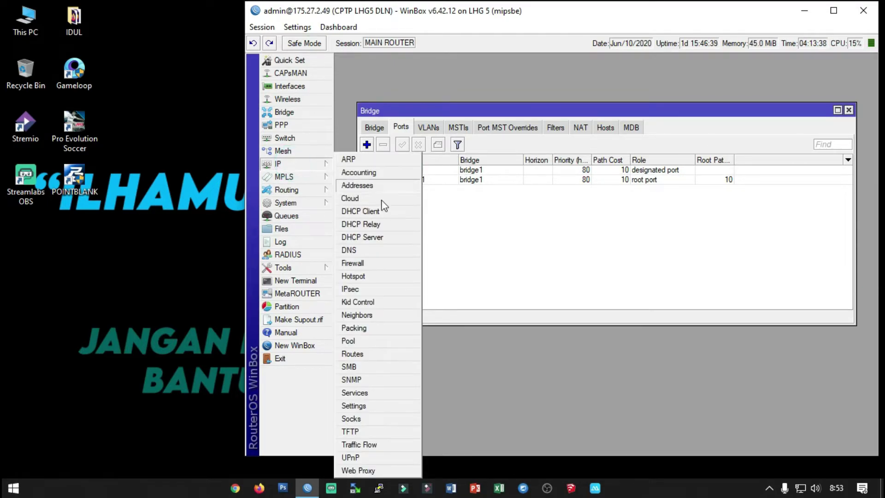
pyautogui.click(308, 207)
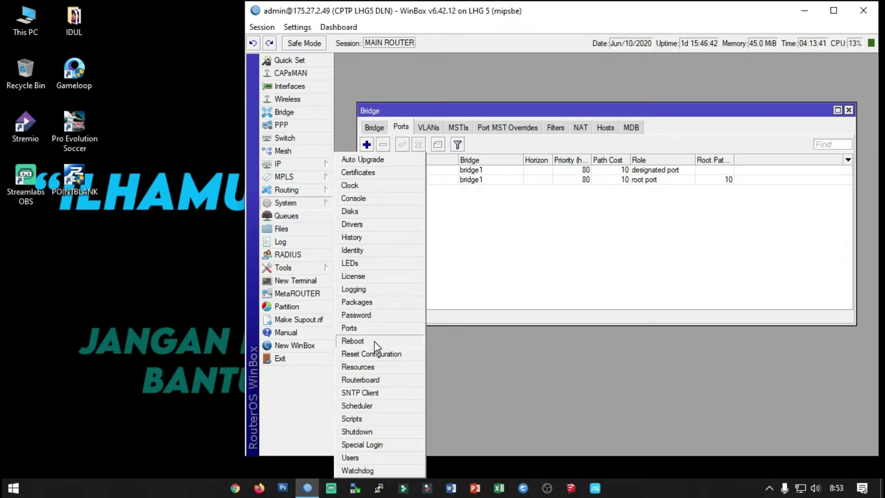
pyautogui.click(498, 260)
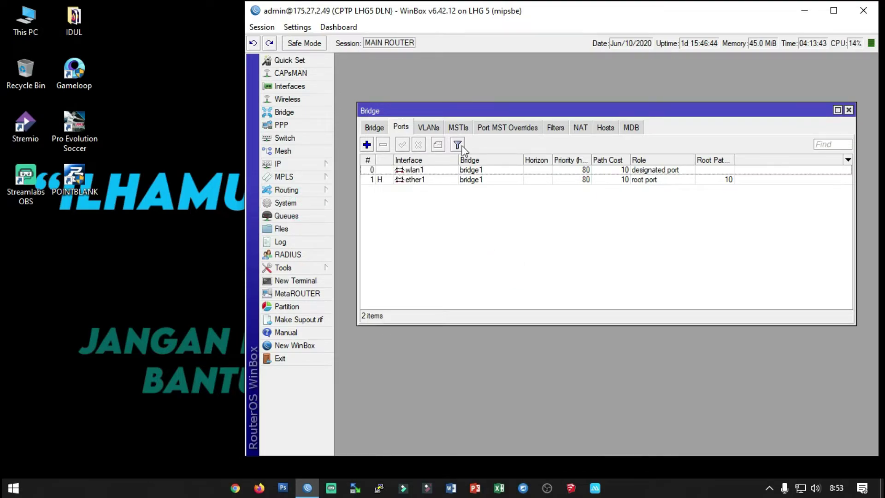
# - Widen the main window and display the second radio's wlan1 general and wireless settings
pyautogui.click(286, 98)
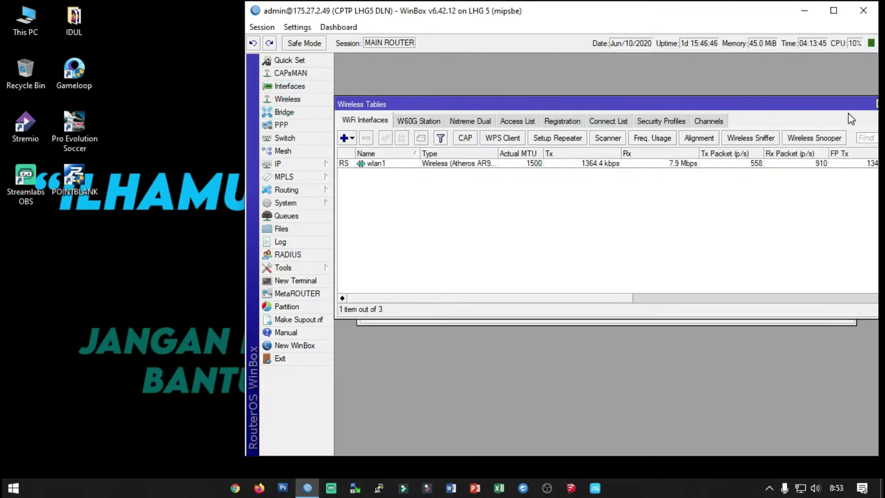
pyautogui.moveTo(244, 163); pyautogui.dragTo(119, 164)
pyautogui.moveTo(716, 112); pyautogui.dragTo(734, 136)
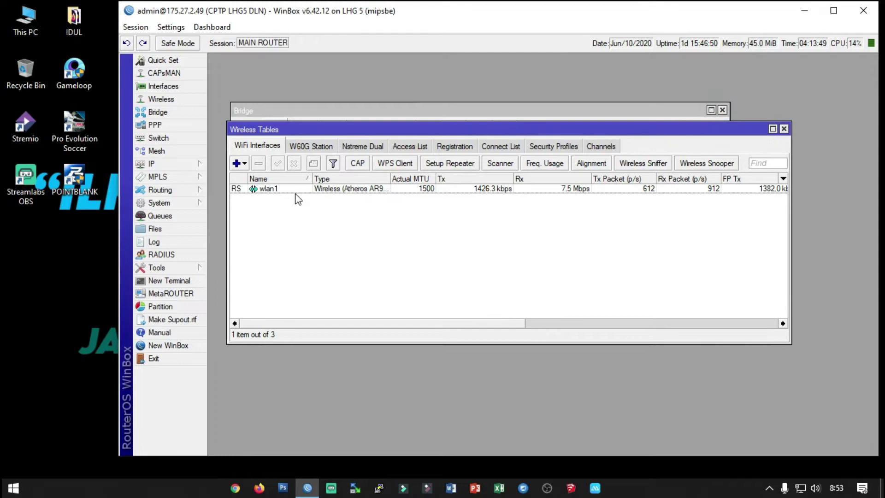
pyautogui.doubleClick(272, 189)
pyautogui.click(311, 77)
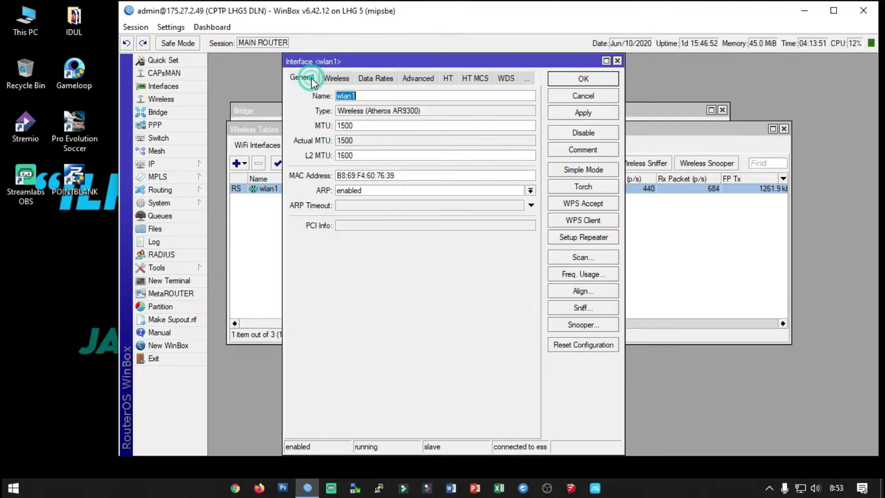
pyautogui.click(338, 81)
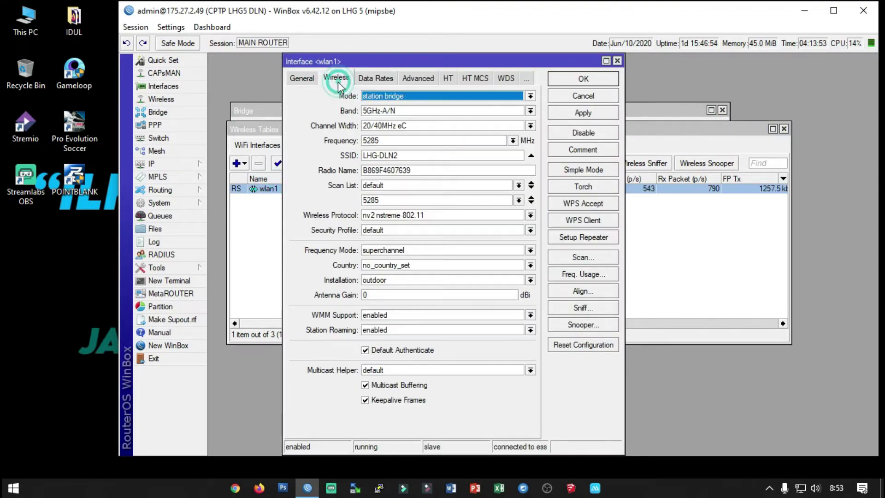
# - Select station bridge as the wlan1 mode and 5GHz-A/N as its band
pyautogui.click(430, 97)
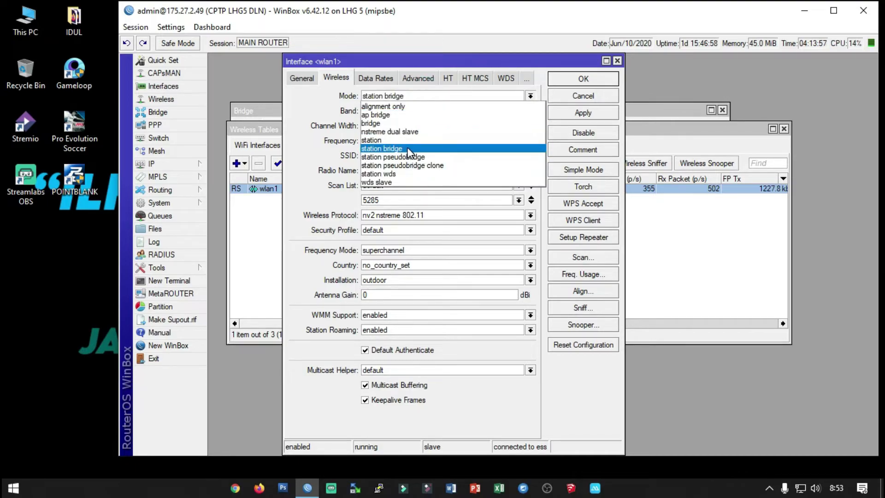
pyautogui.click(380, 150)
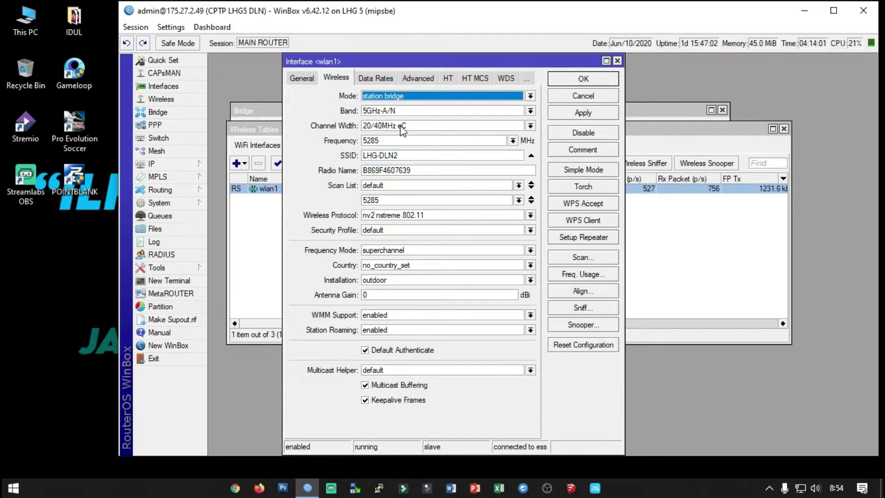
pyautogui.click(530, 111)
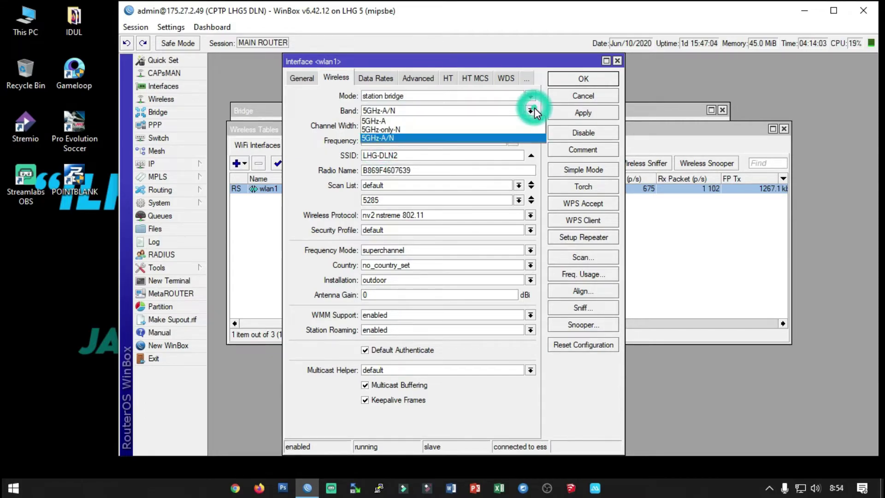
pyautogui.click(443, 137)
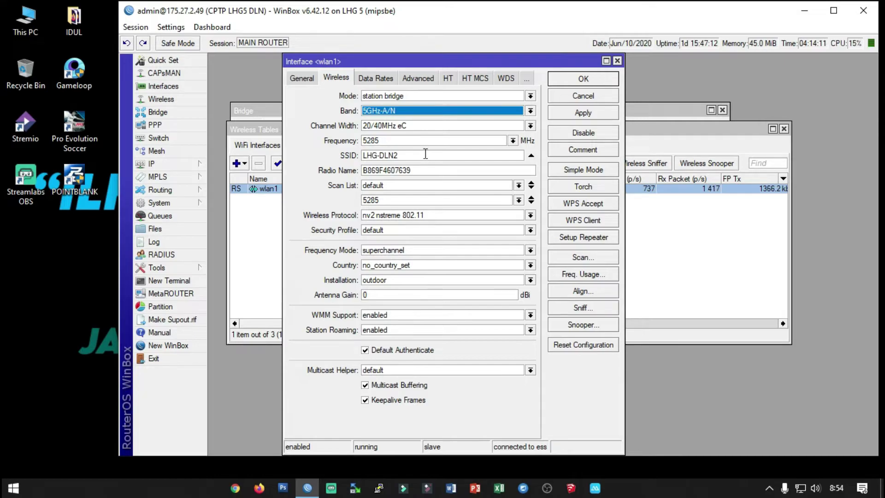
# - Check the SSID and scan list of wlan1, and view the wireless scanner without running it
pyautogui.moveTo(425, 155); pyautogui.dragTo(333, 152)
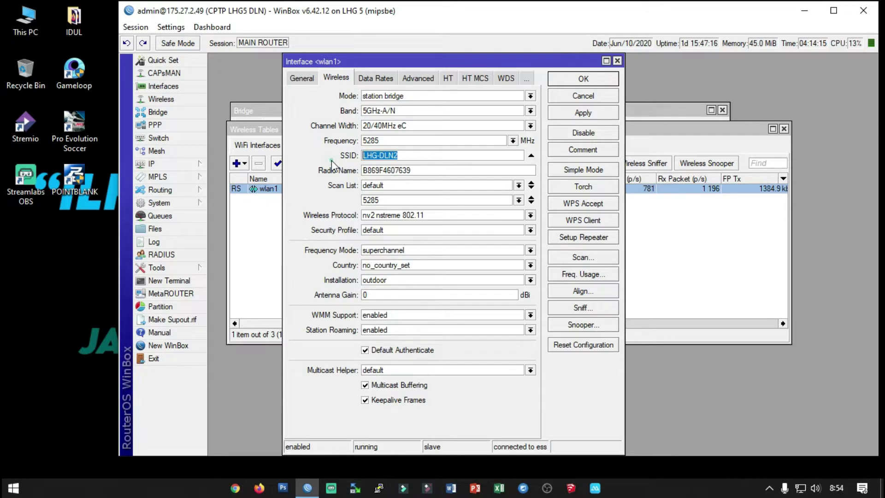
pyautogui.moveTo(433, 155); pyautogui.dragTo(317, 157)
pyautogui.click(338, 185)
pyautogui.doubleClick(400, 185)
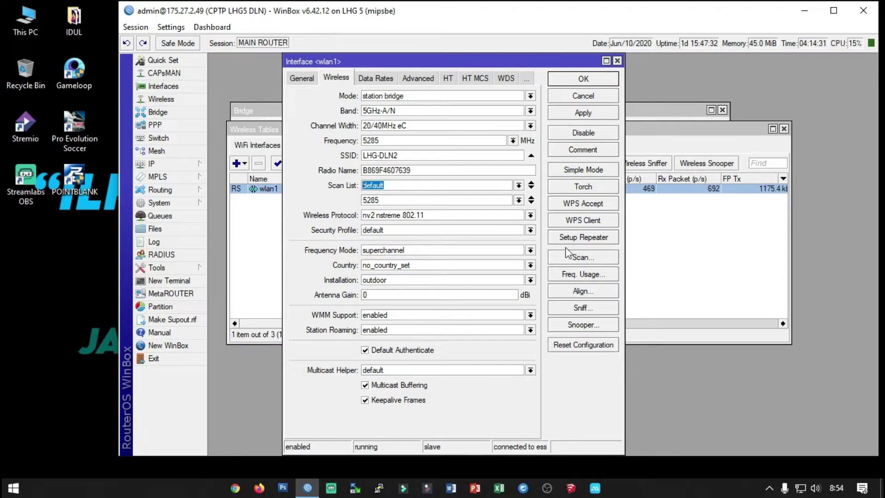
pyautogui.click(582, 258)
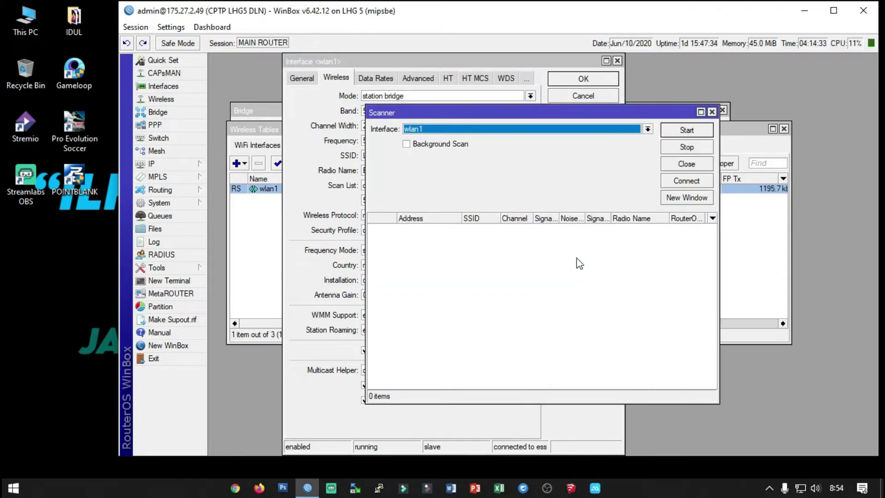
pyautogui.click(711, 112)
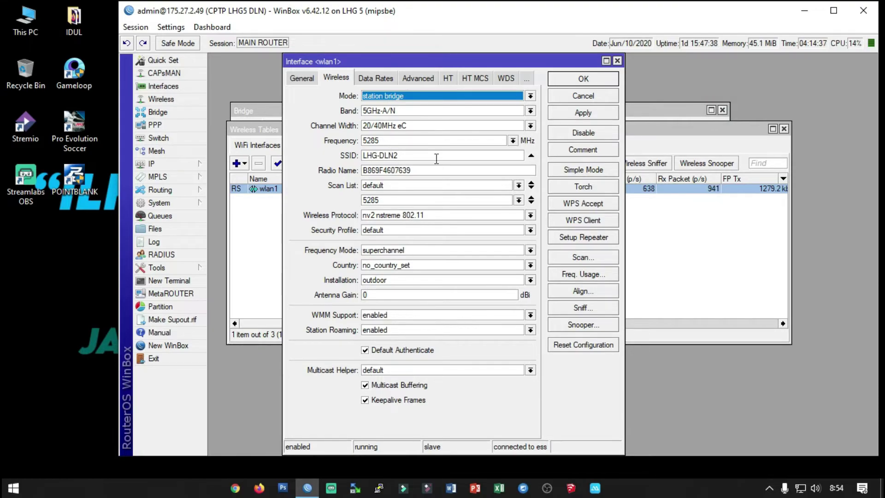
# - Review the wlan1 frequency and SSID, the available wireless protocols, and the security profile without changing them
pyautogui.click(389, 140)
pyautogui.doubleClick(414, 157)
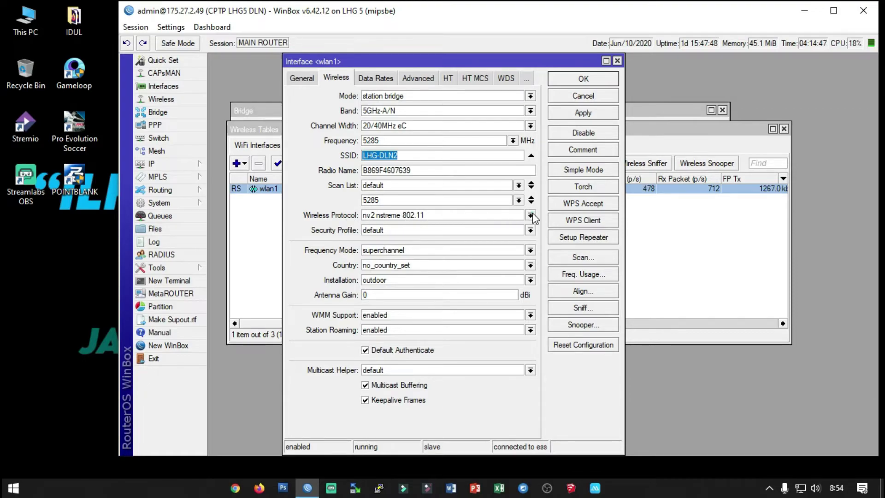
pyautogui.click(530, 215)
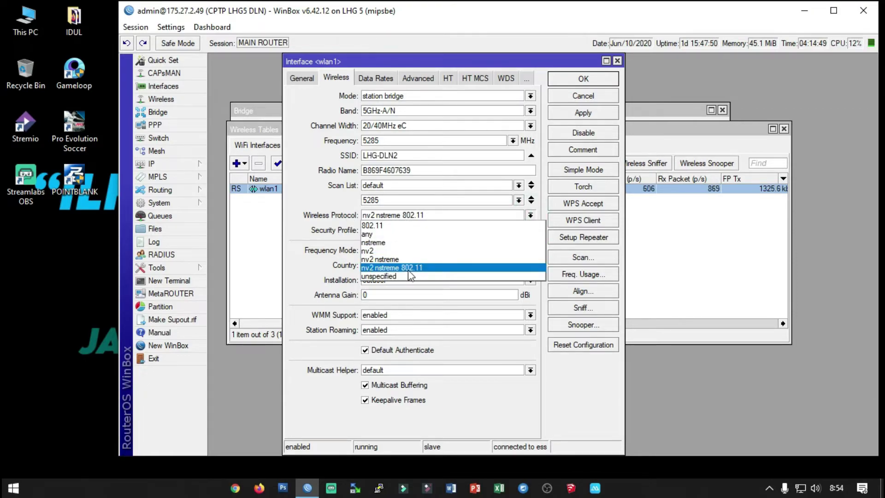
pyautogui.click(325, 229)
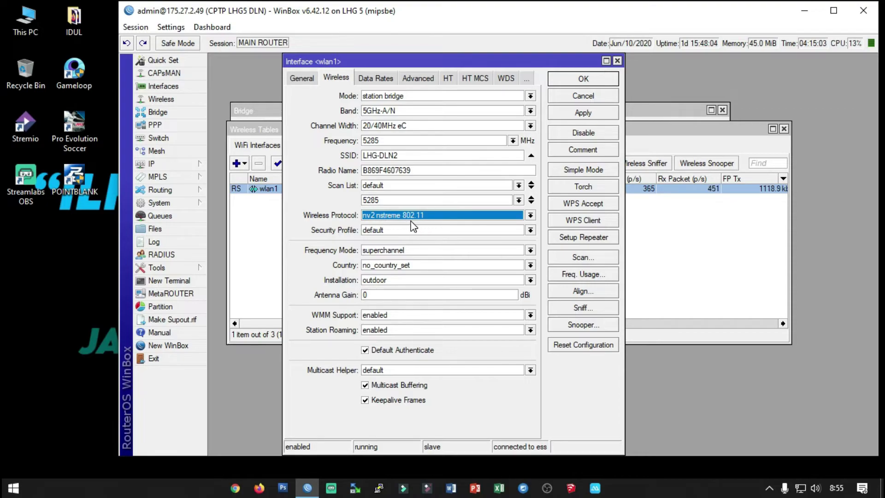
pyautogui.click(387, 230)
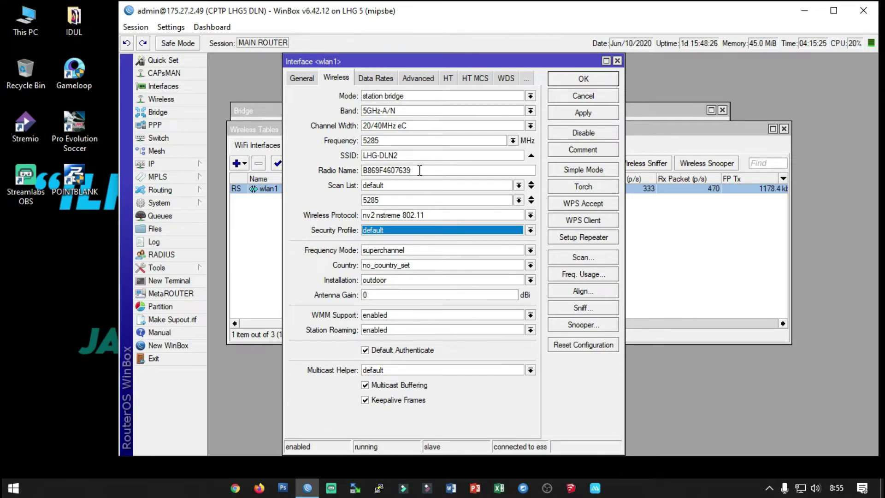
# - Highlight the SSID of wlan1 as the name that has to match the bridge-mode radio
pyautogui.moveTo(414, 155); pyautogui.dragTo(348, 158)
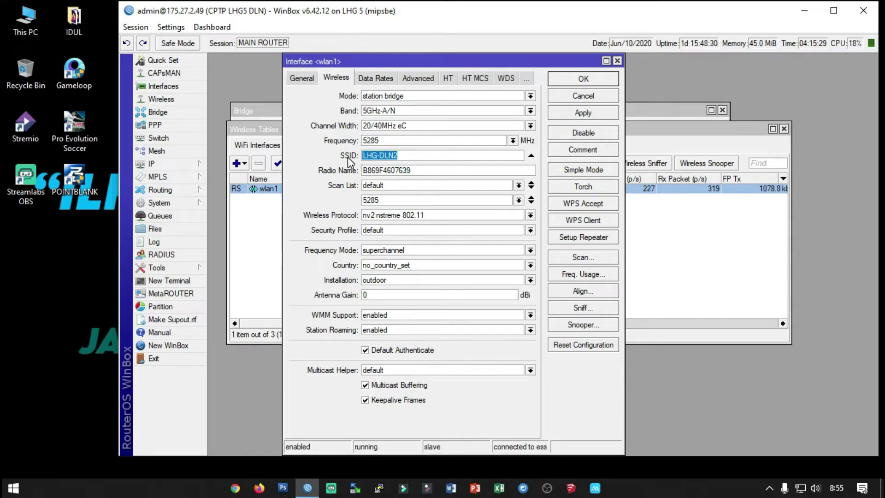
pyautogui.click(413, 156)
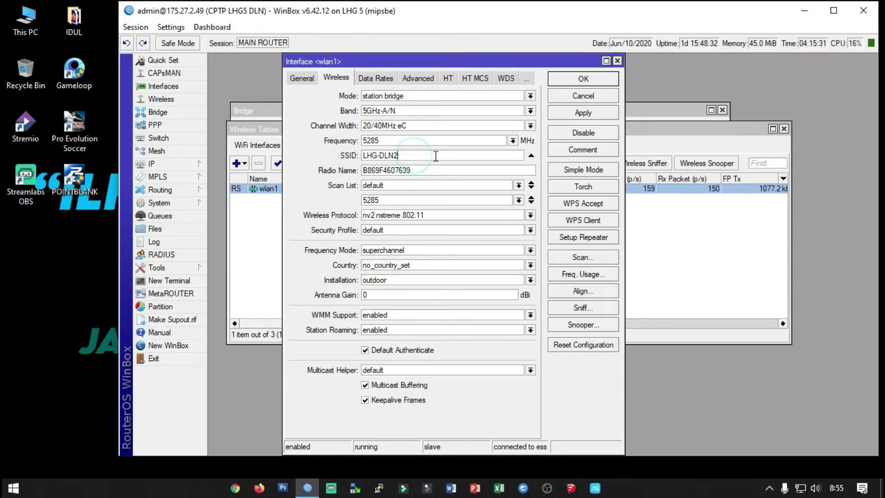
pyautogui.doubleClick(441, 155)
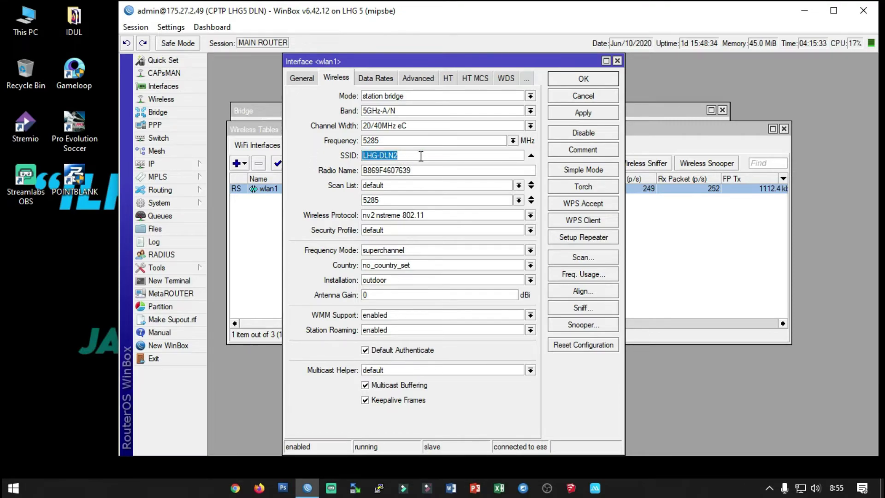
pyautogui.moveTo(420, 156); pyautogui.dragTo(301, 153)
# - Run a wireless scan on wlan1 and stop it
pyautogui.click(606, 261)
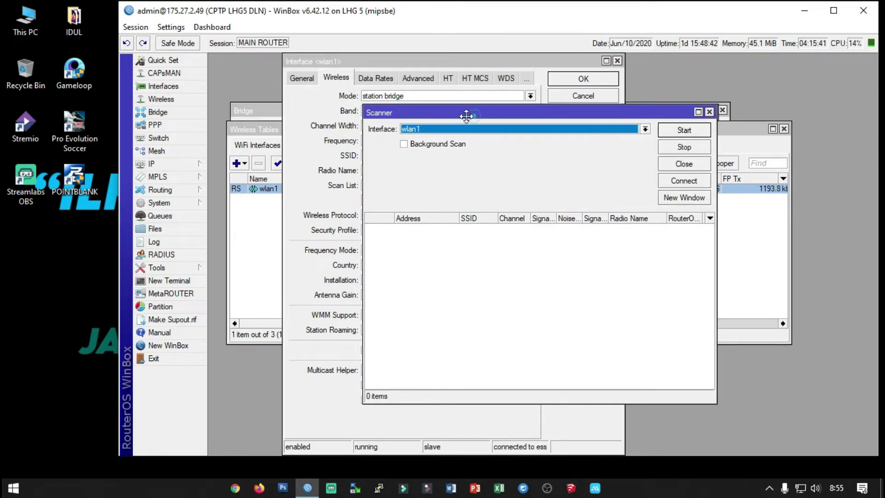
pyautogui.moveTo(467, 115); pyautogui.dragTo(403, 111)
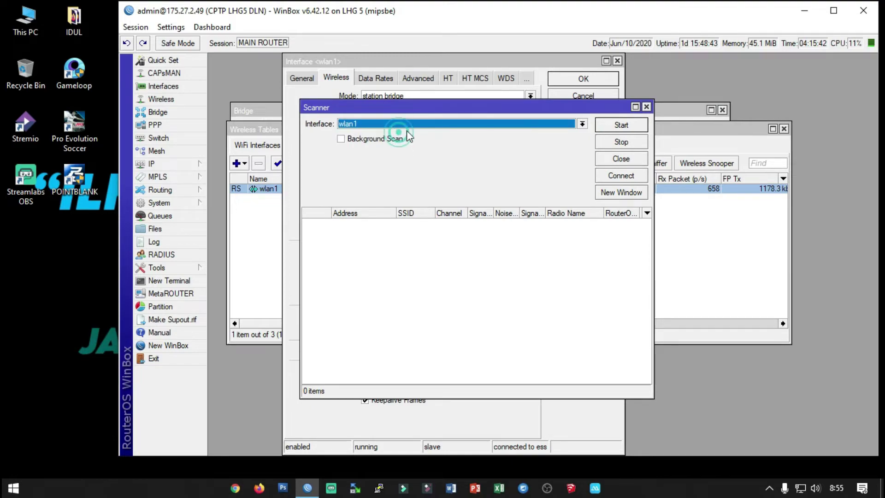
pyautogui.click(629, 125)
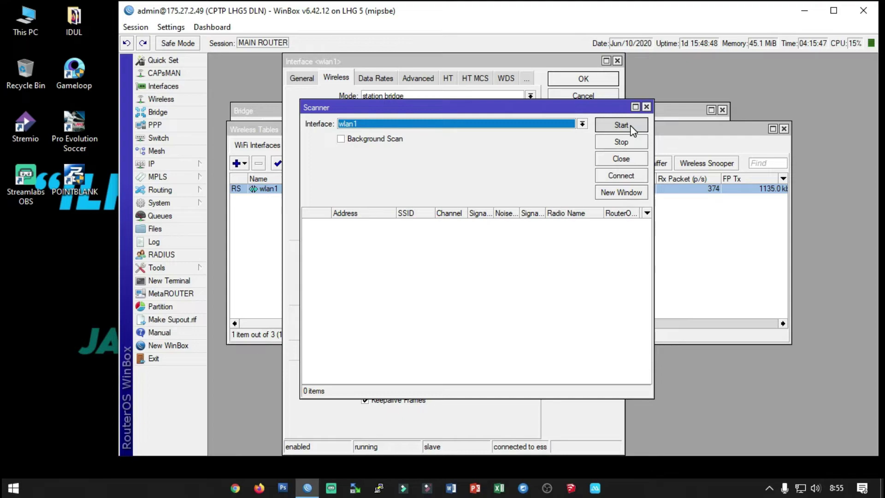
pyautogui.click(629, 125)
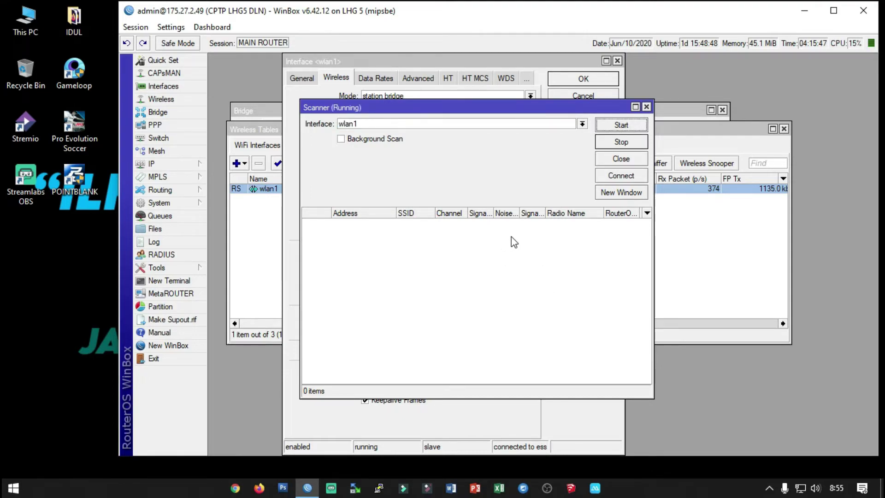
pyautogui.moveTo(590, 109); pyautogui.dragTo(643, 107)
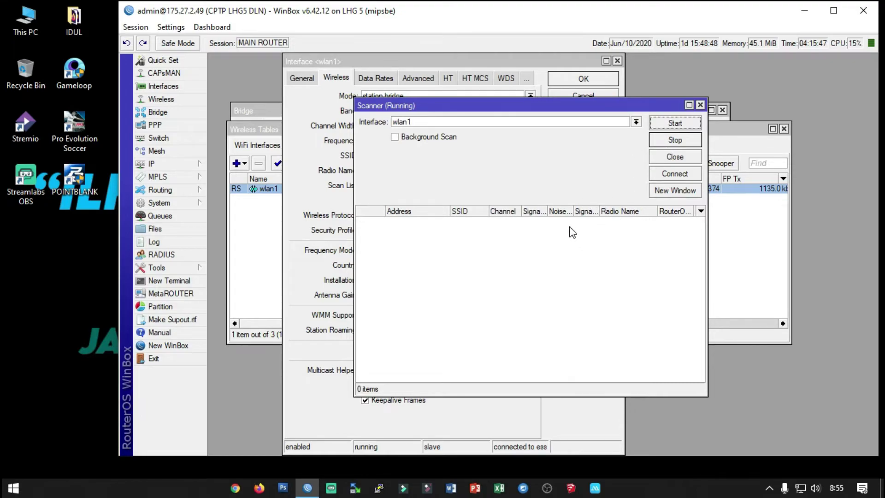
pyautogui.click(680, 141)
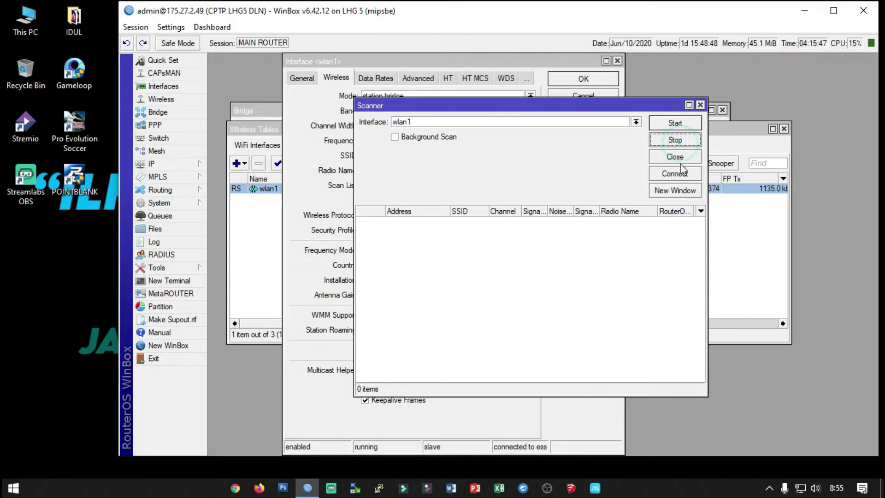
# - Inspect the scan result list, close the scanner, and recheck the SSID in the wlan1 settings
pyautogui.moveTo(576, 105); pyautogui.dragTo(513, 105)
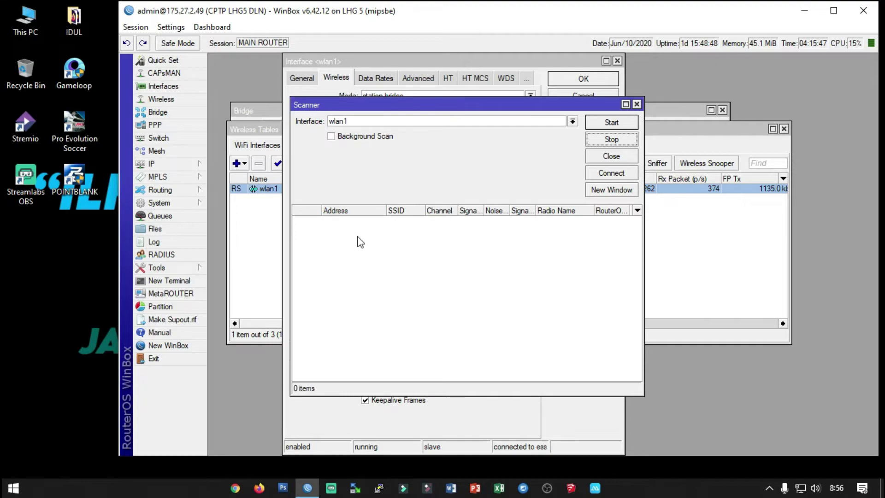
pyautogui.rightClick(321, 223)
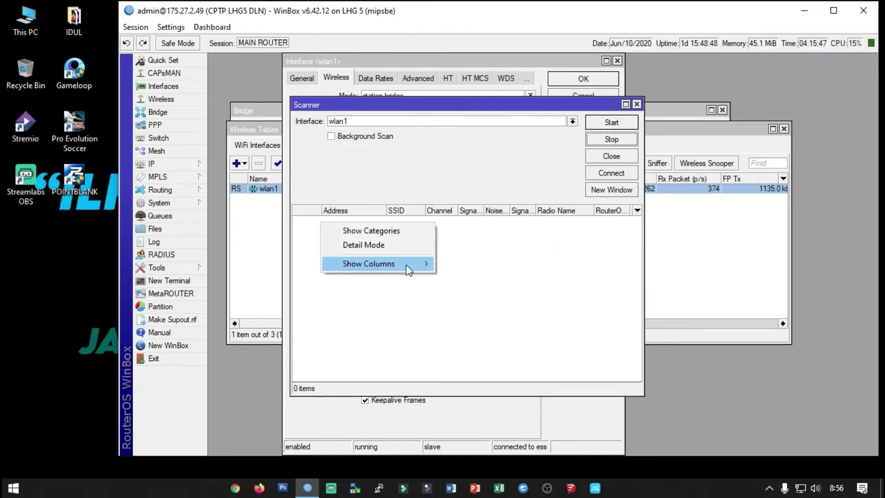
pyautogui.click(599, 268)
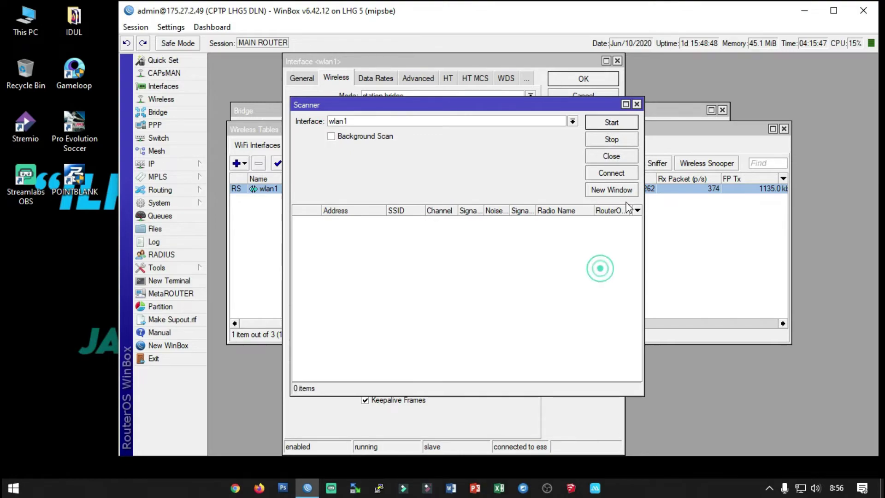
pyautogui.click(620, 157)
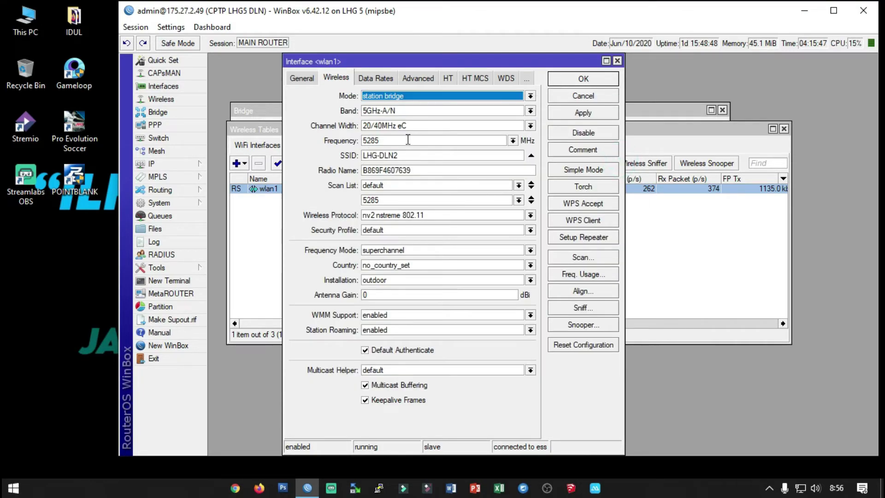
pyautogui.click(416, 156)
pyautogui.moveTo(398, 156); pyautogui.dragTo(354, 156)
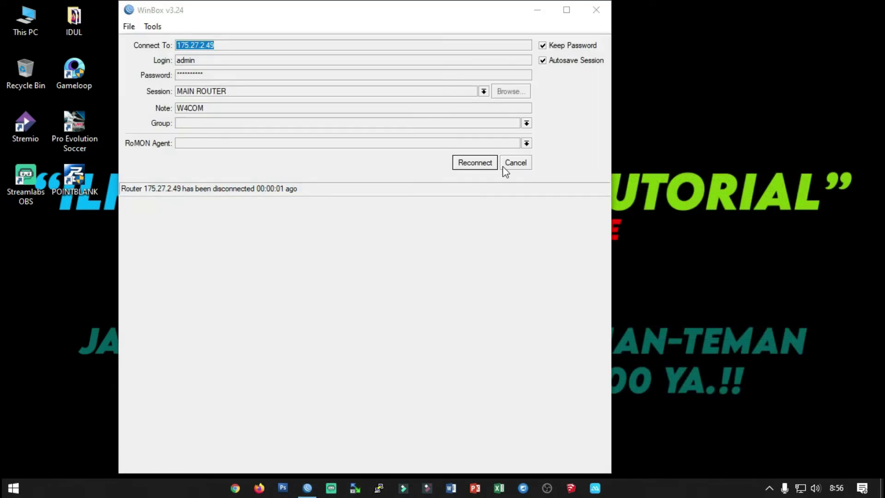
# - Abandon the reconnection to 175.27.2.49 and connect to the first radio at 175.27.2.48 with the saved admin login
pyautogui.click(479, 164)
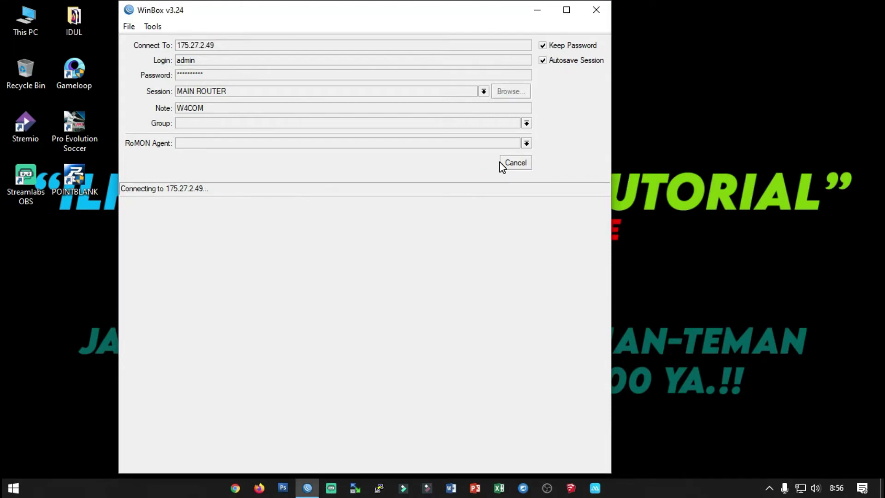
pyautogui.click(512, 164)
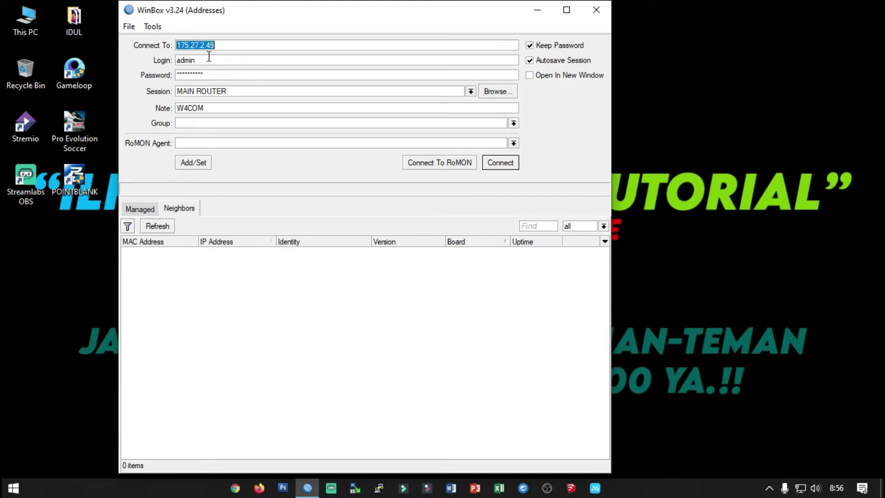
pyautogui.moveTo(211, 45); pyautogui.dragTo(266, 46)
pyautogui.press('Return')
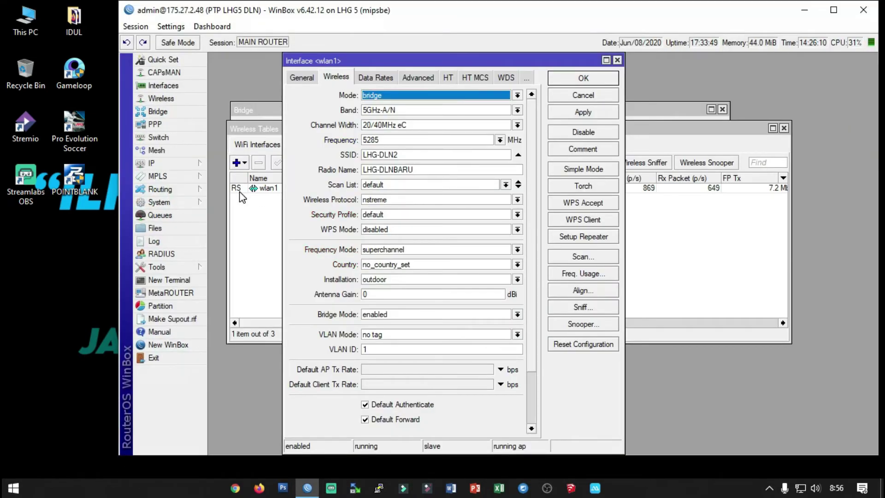
# - Dismiss the wlan1 settings, examine the first radio's wireless registration table, and close the session
pyautogui.click(583, 96)
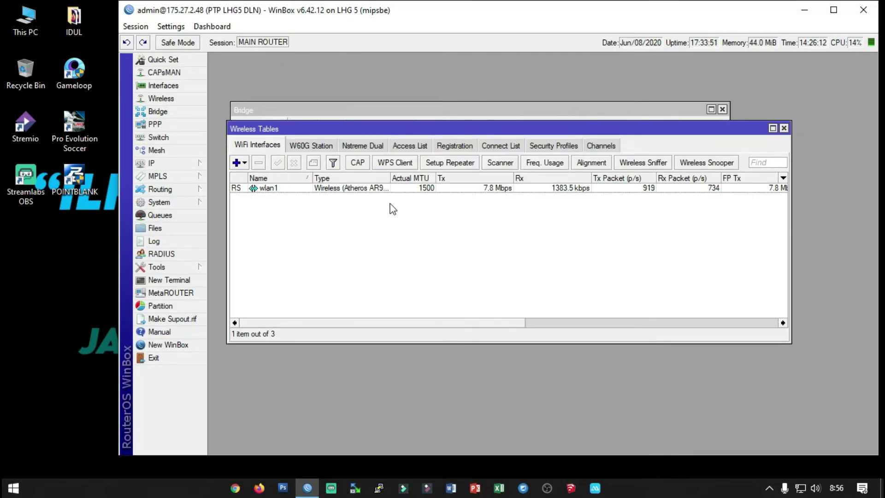
pyautogui.click(461, 151)
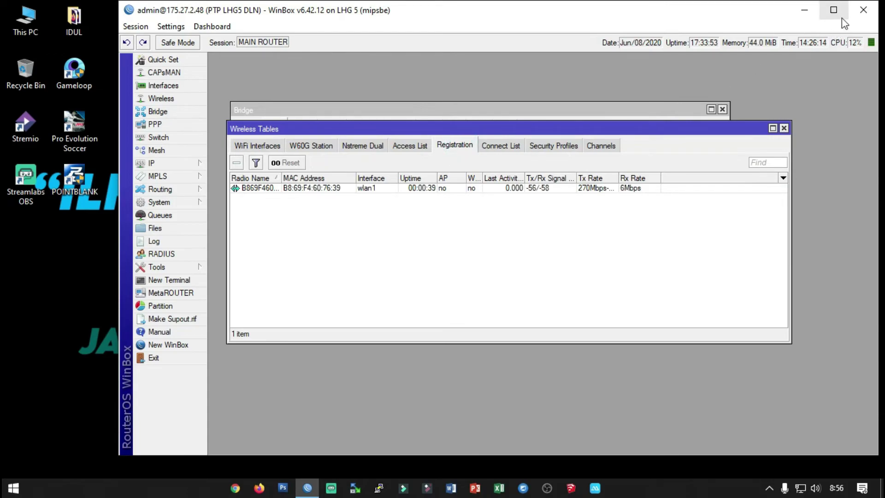
pyautogui.click(863, 11)
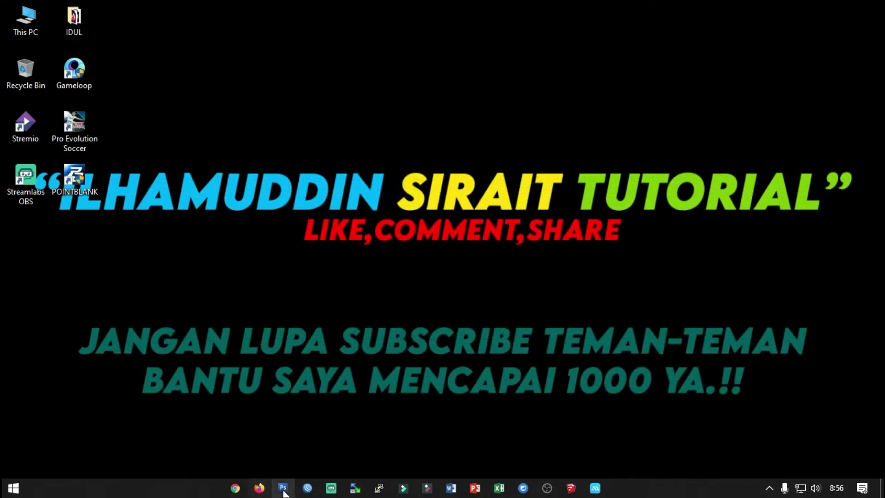
# - Relaunch WinBox, connect to the second radio at 175.27.2.49, and close its wireless tables and bridge windows
pyautogui.click(304, 490)
pyautogui.moveTo(209, 48); pyautogui.dragTo(291, 50)
pyautogui.press('Return')
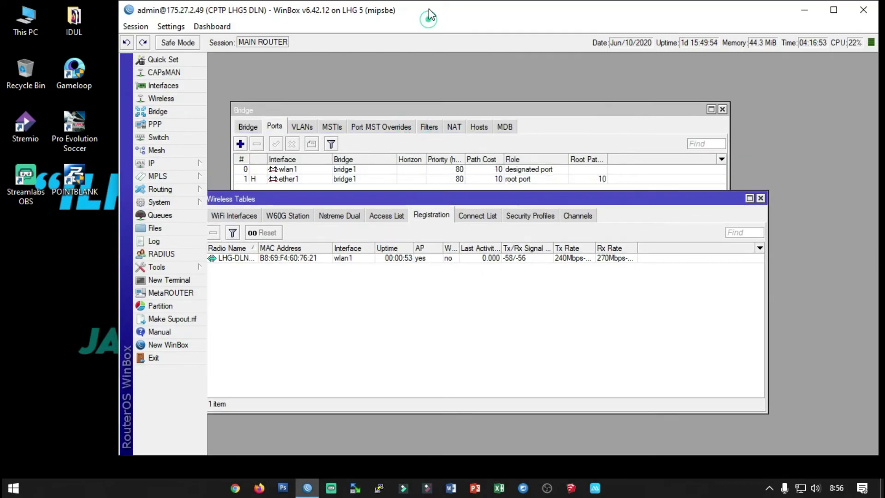
pyautogui.click(761, 198)
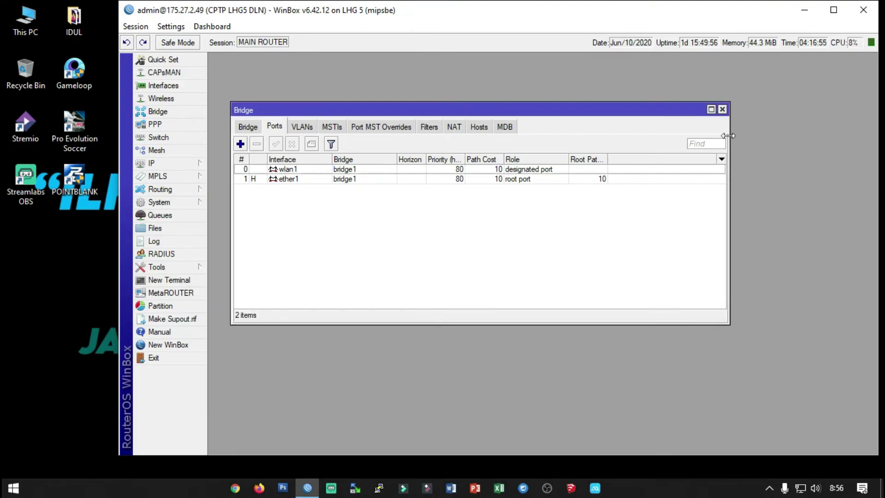
pyautogui.click(722, 111)
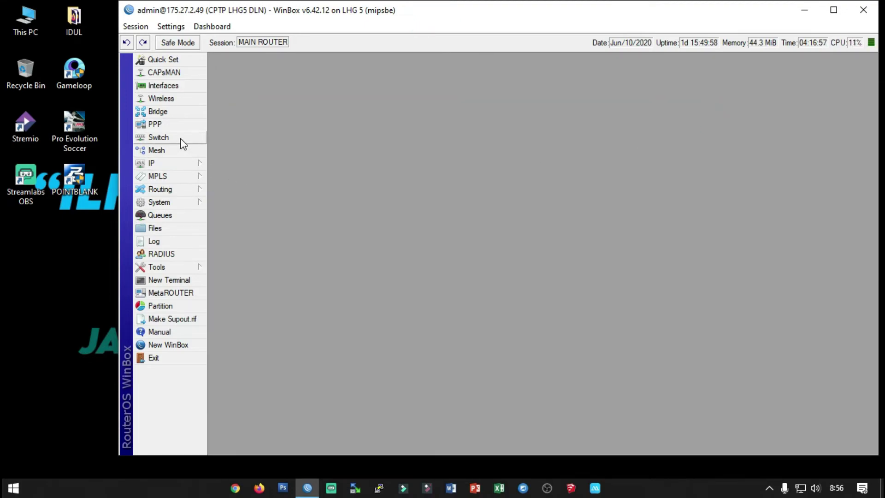
# - Open the second radio's wlan1 wireless settings, bring up and dismiss its network scanner, and check the SSID
pyautogui.click(172, 100)
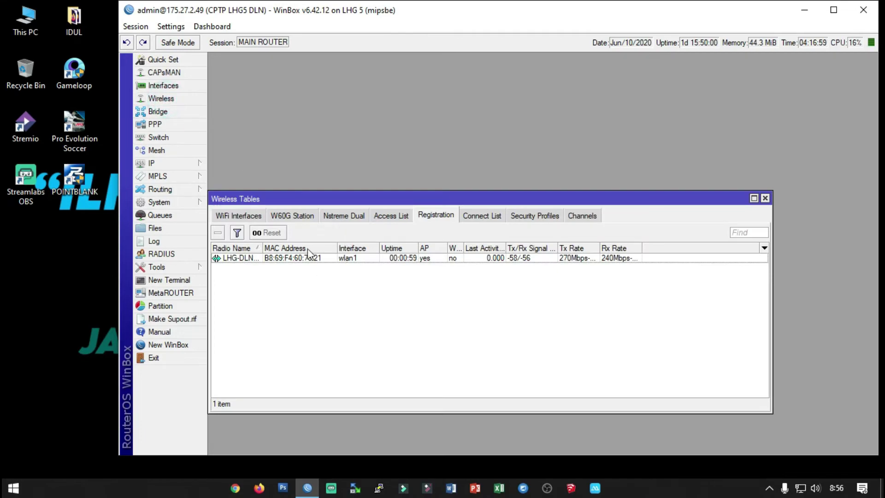
pyautogui.click(244, 219)
pyautogui.doubleClick(249, 258)
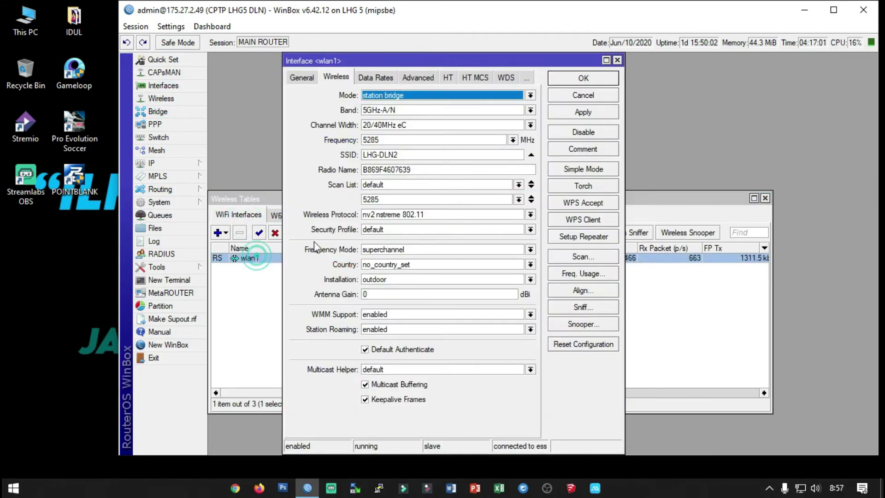
pyautogui.click(583, 257)
pyautogui.moveTo(474, 103); pyautogui.dragTo(474, 185)
pyautogui.click(630, 236)
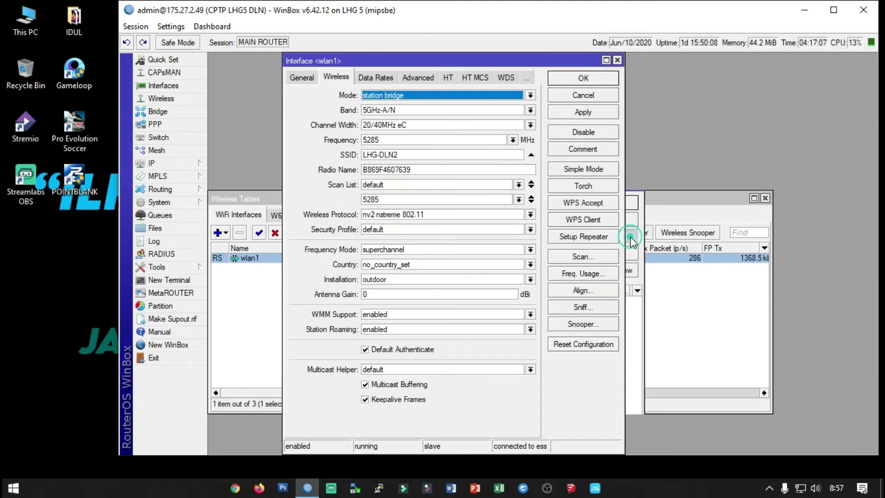
pyautogui.moveTo(418, 155); pyautogui.dragTo(442, 155)
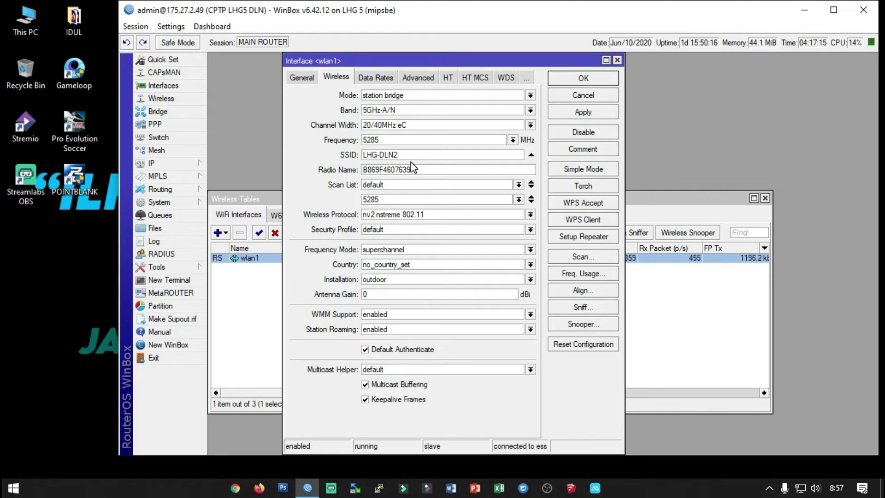
# - Review wlan1's Advanced, HT, Nstreme and NV2 security settings on the second radio, and close the interface settings
pyautogui.click(382, 80)
pyautogui.click(382, 79)
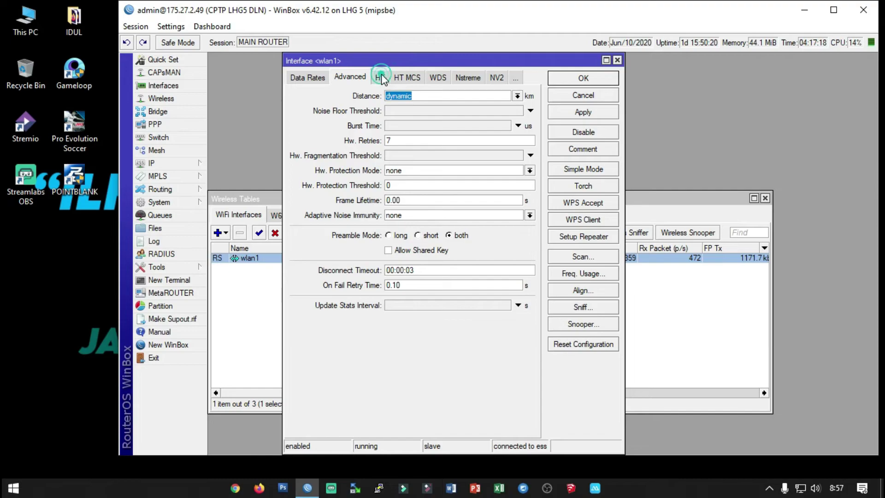
pyautogui.click(382, 80)
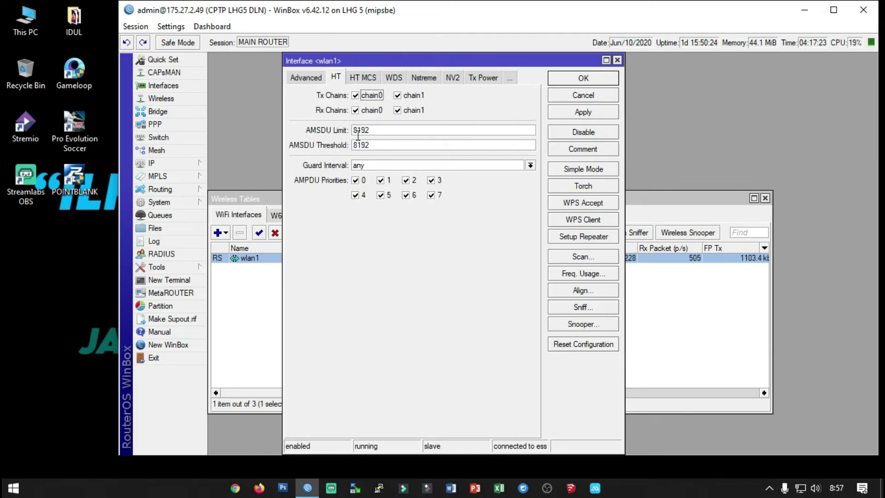
pyautogui.click(362, 78)
pyautogui.click(362, 78)
pyautogui.click(362, 78)
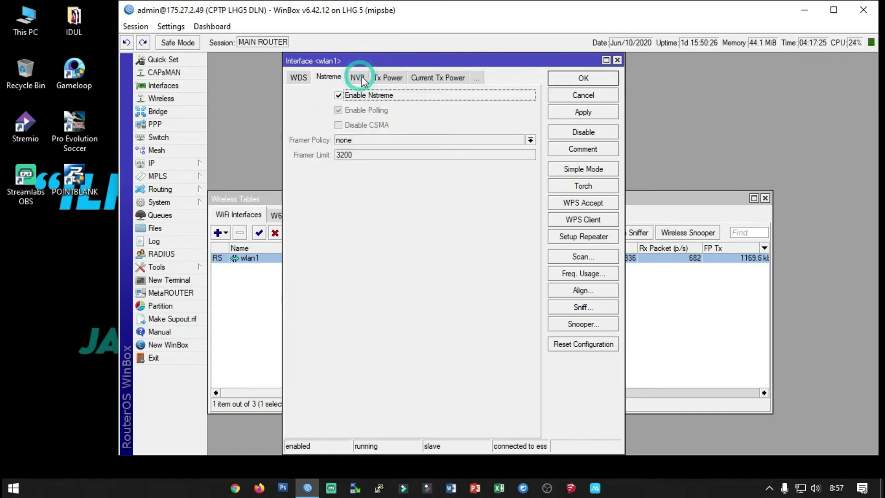
pyautogui.click(358, 77)
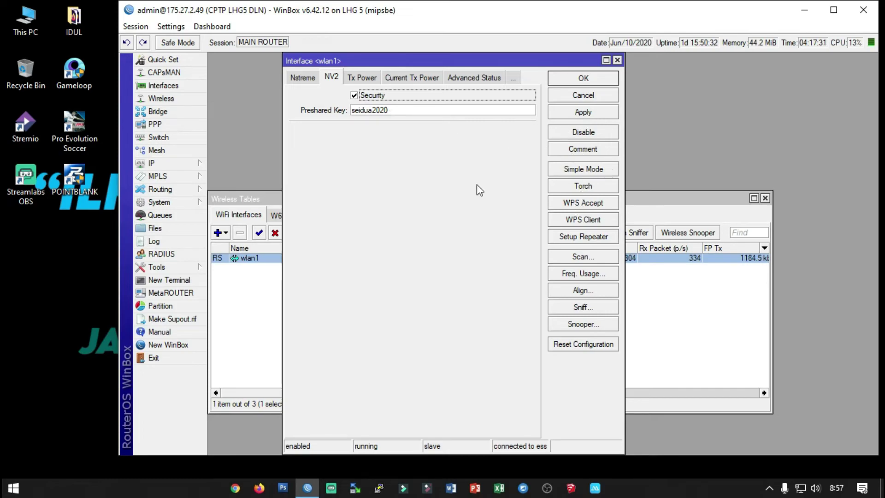
pyautogui.click(294, 78)
pyautogui.click(294, 78)
pyautogui.click(294, 77)
pyautogui.click(295, 78)
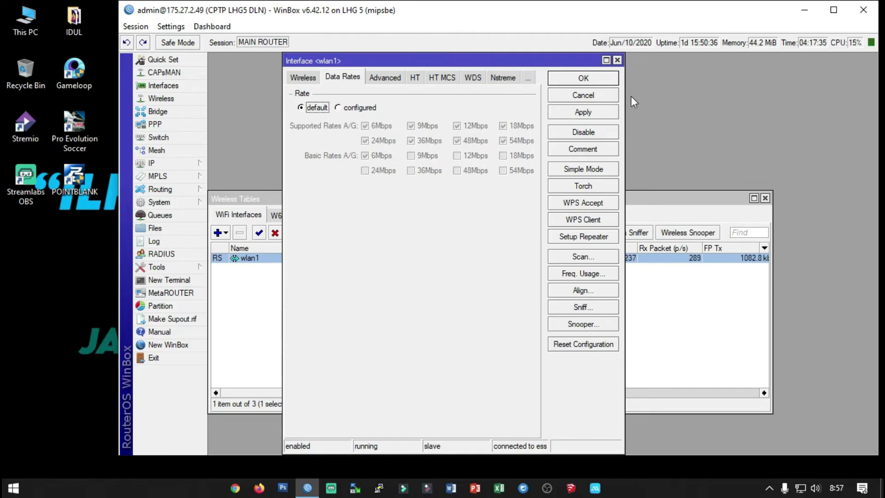
pyautogui.click(588, 75)
# - Inspect the default wireless security profile on the second radio and dismiss it without changes
pyautogui.moveTo(480, 203); pyautogui.dragTo(483, 140)
pyautogui.click(542, 156)
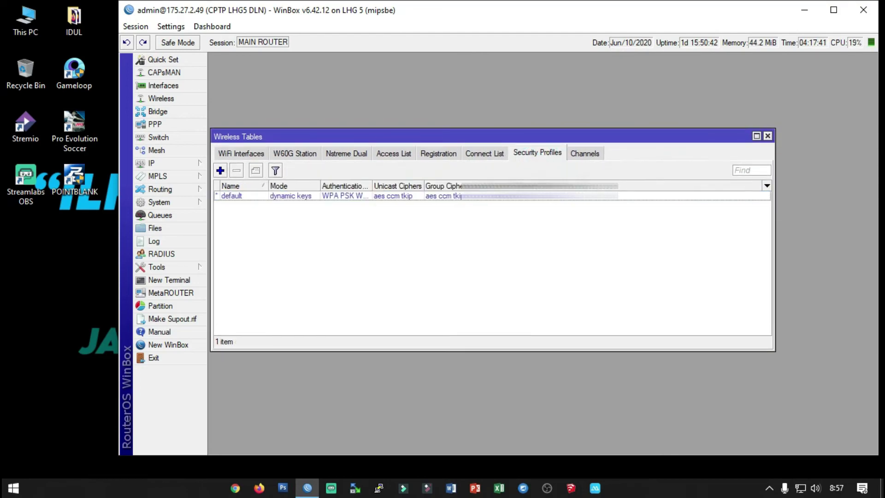
pyautogui.doubleClick(489, 199)
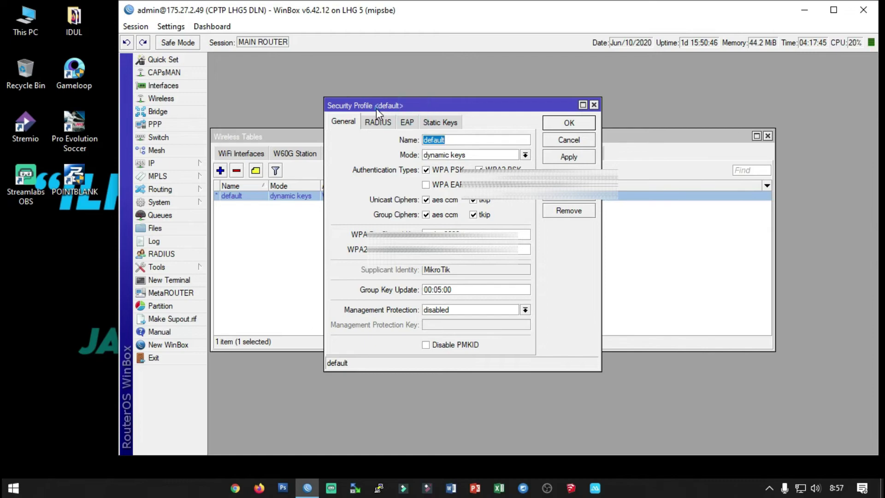
pyautogui.moveTo(376, 110); pyautogui.dragTo(342, 114)
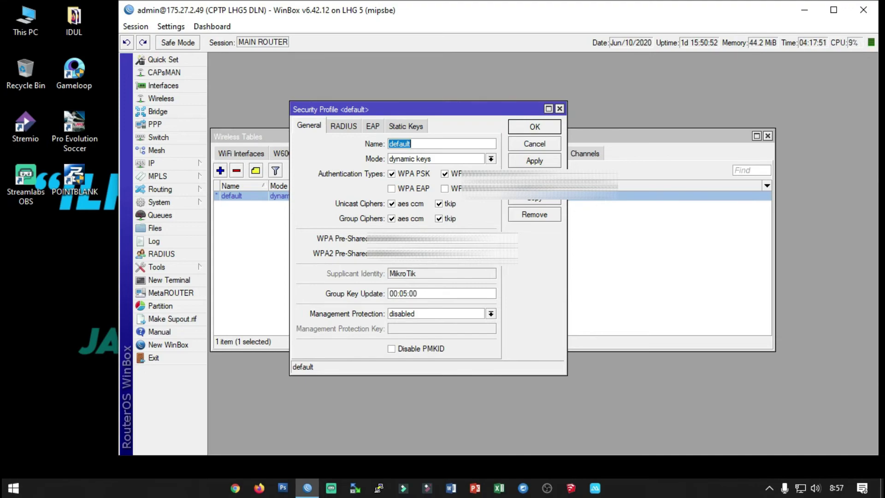
pyautogui.click(545, 146)
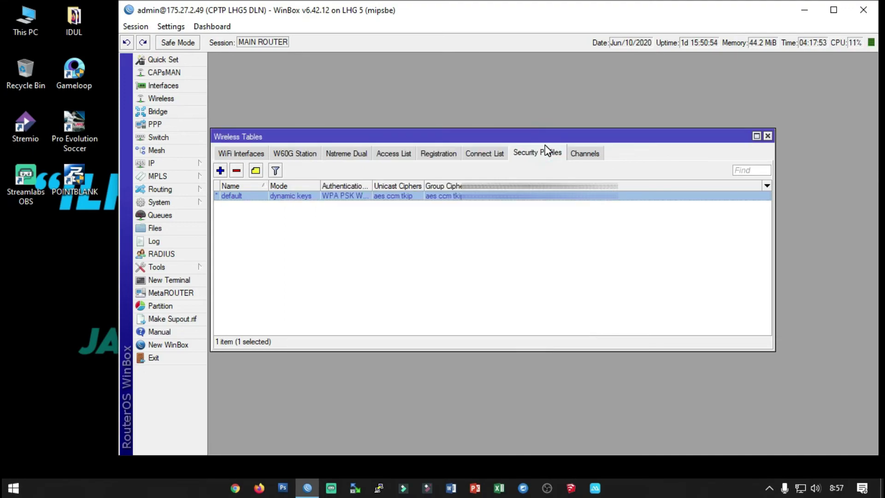
# - Return to the second radio's WiFi interface list and check the meaning of wlan1's status flags
pyautogui.moveTo(255, 141); pyautogui.dragTo(260, 117)
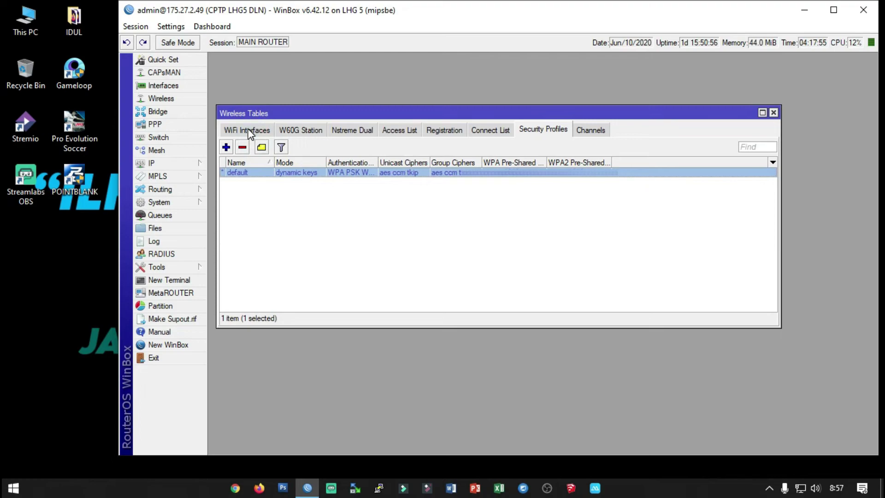
pyautogui.click(247, 129)
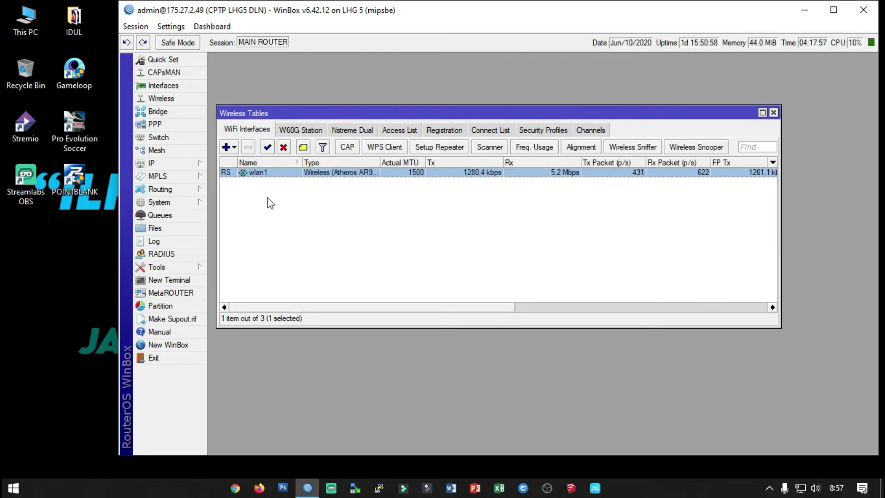
pyautogui.click(235, 212)
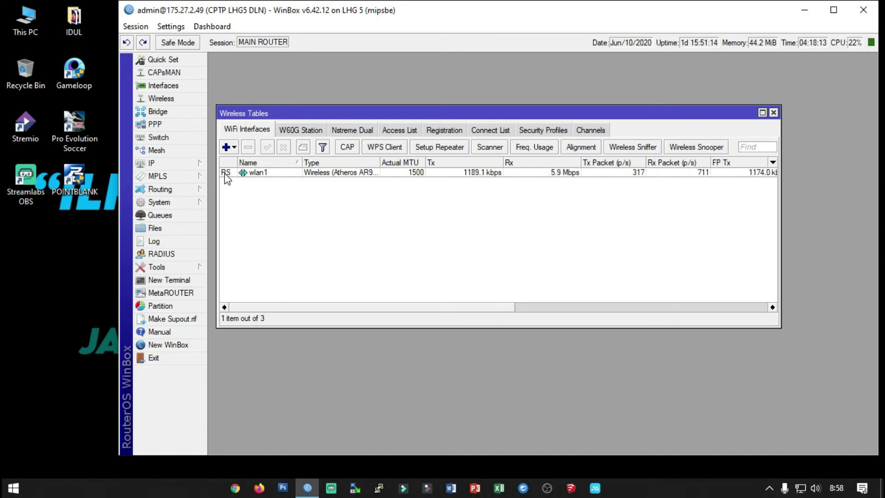
pyautogui.moveTo(223, 173)
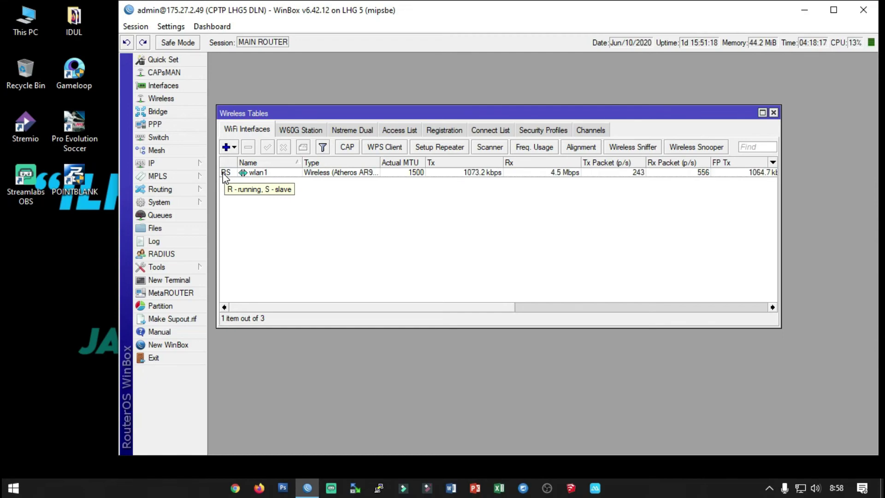
# - Examine the signal details of the registered AP client on the second radio, and close the details
pyautogui.click(443, 134)
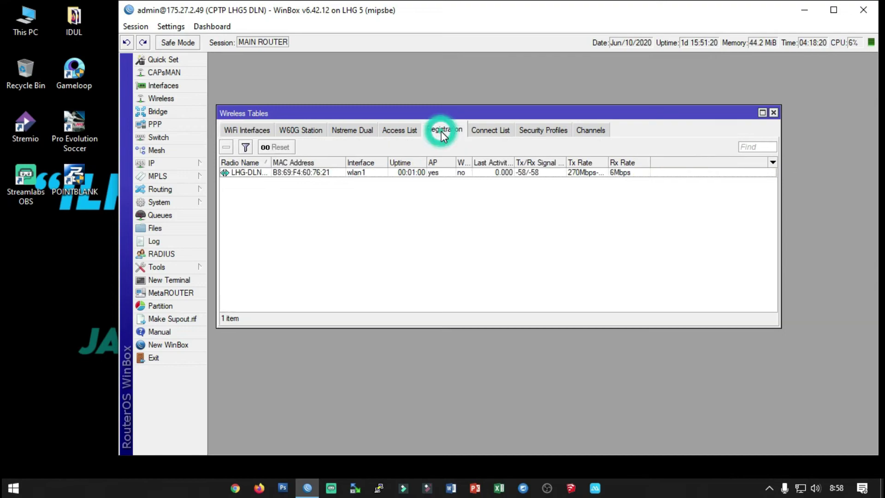
pyautogui.doubleClick(490, 174)
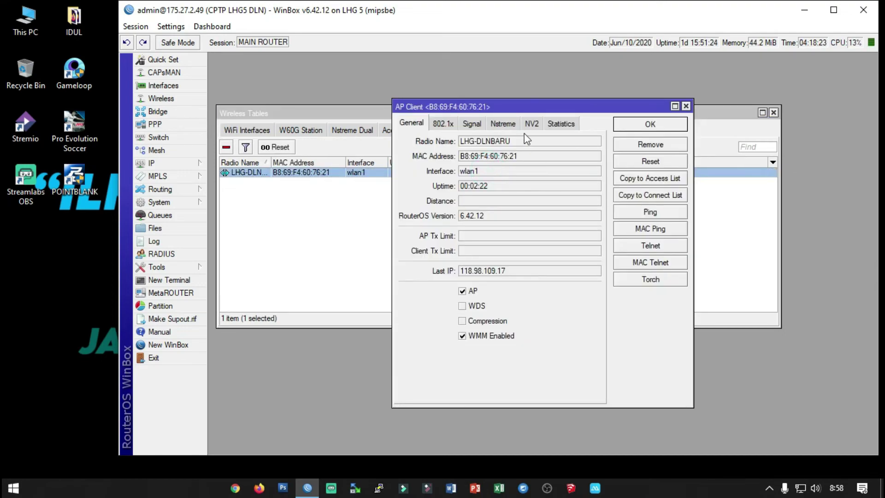
pyautogui.click(472, 124)
pyautogui.moveTo(489, 107); pyautogui.dragTo(364, 114)
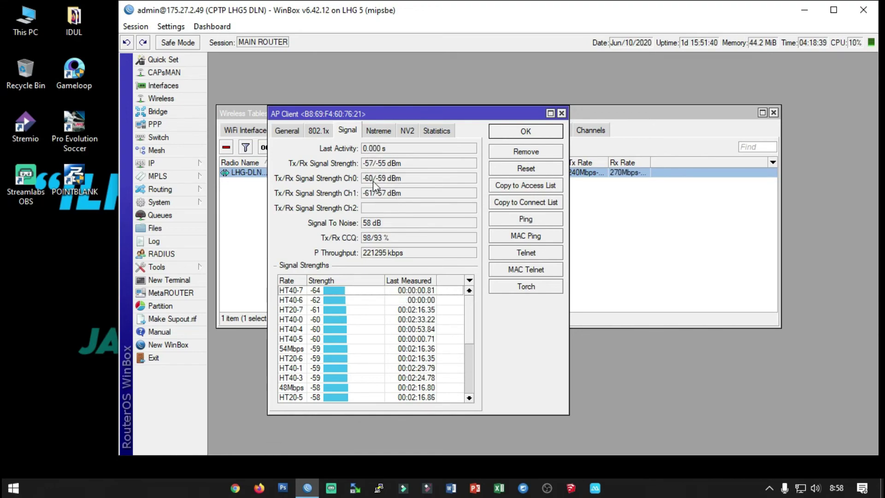
pyautogui.click(544, 133)
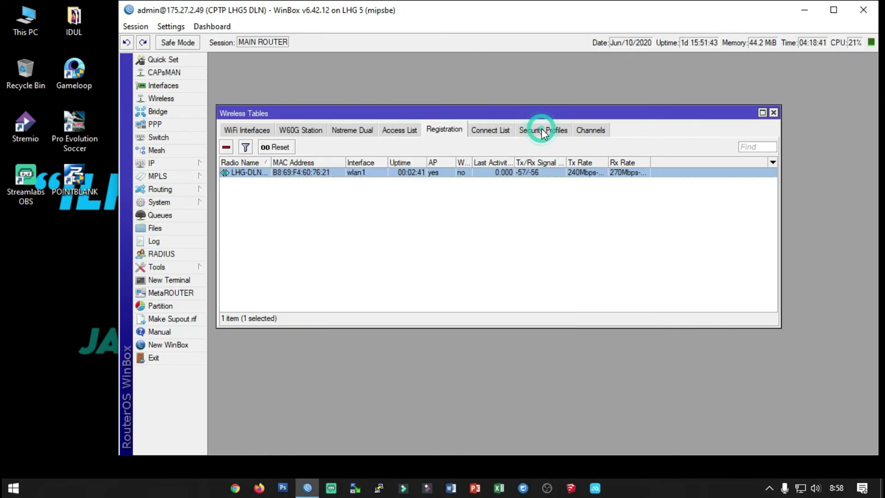
pyautogui.click(257, 131)
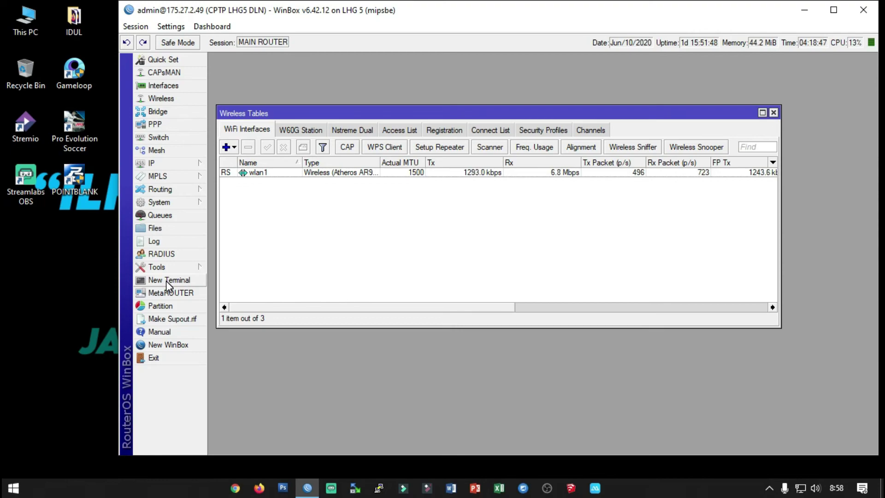
pyautogui.click(181, 162)
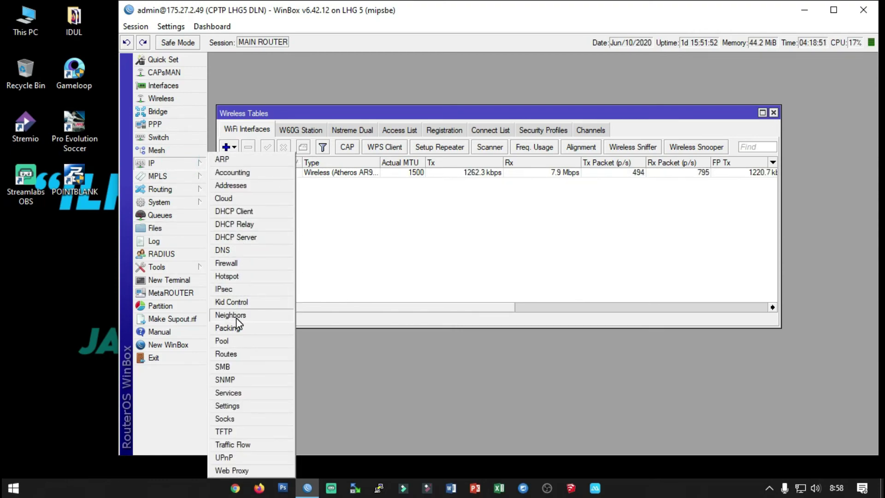
pyautogui.click(177, 283)
pyautogui.moveTo(526, 70); pyautogui.dragTo(261, 214)
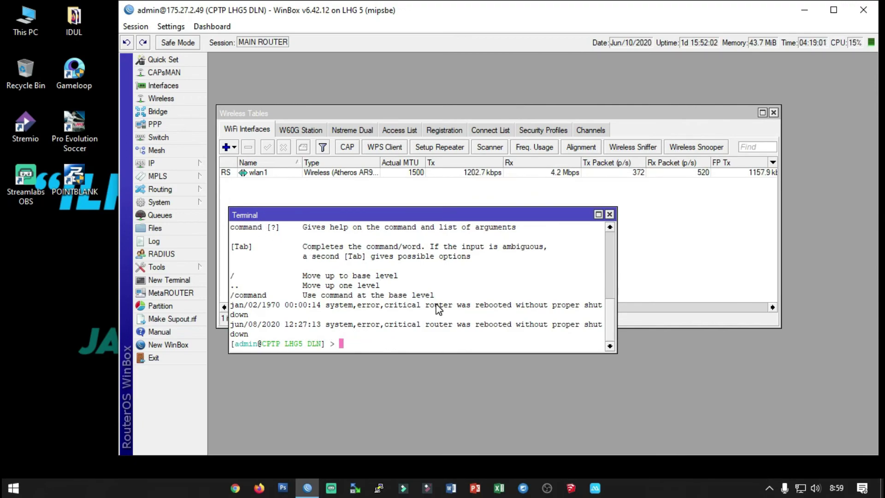
pyautogui.click(609, 214)
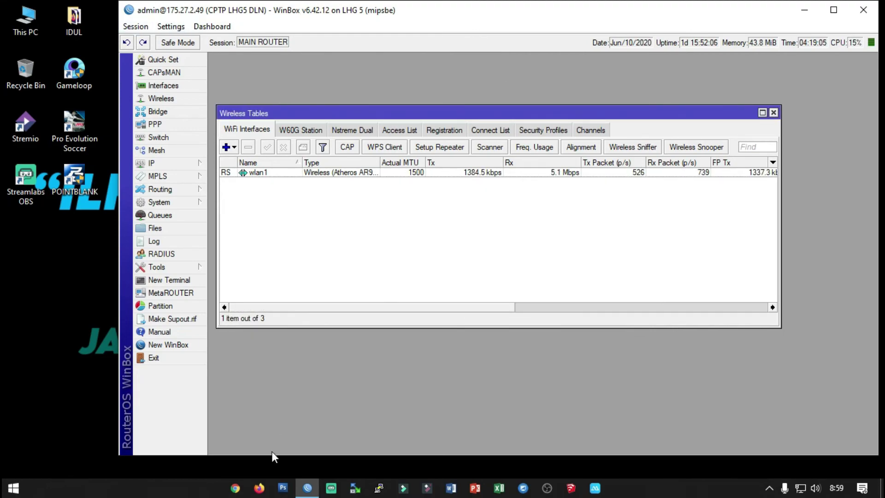
# - Launch another WinBox instance and connect to the first radio at 175.27.2.48 with the saved admin login
pyautogui.rightClick(307, 488)
pyautogui.click(293, 424)
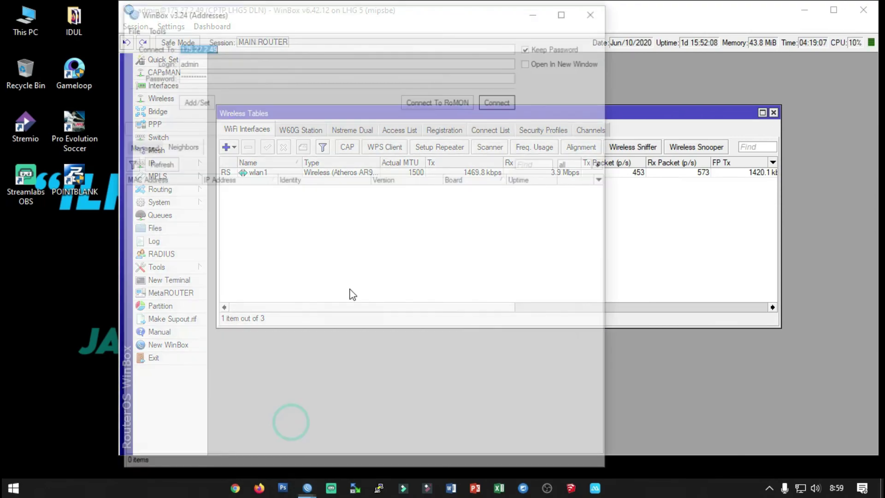
pyautogui.click(224, 46)
pyautogui.press('BackSpace')
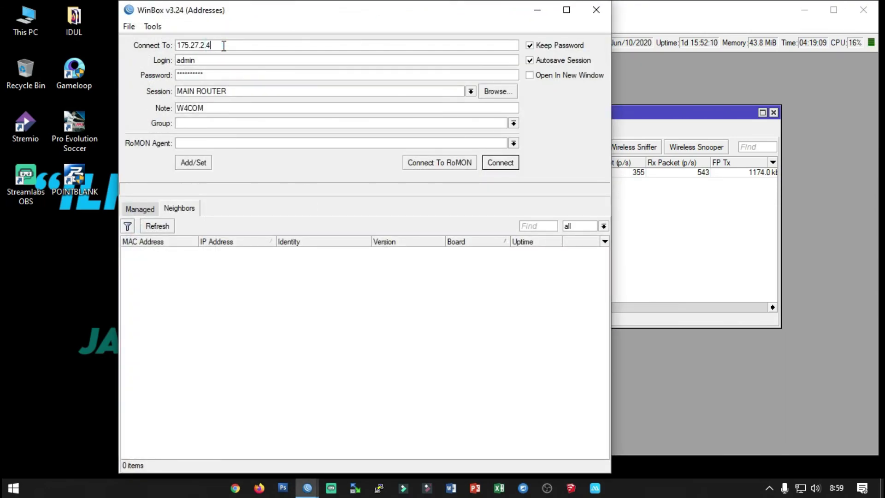
pyautogui.write('8')
pyautogui.click(513, 162)
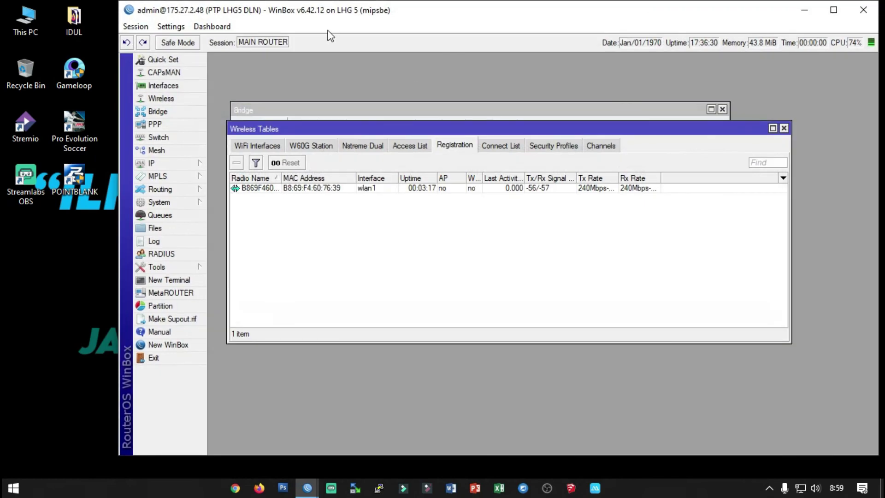
# - Arrange the two radios' WinBox sessions side by side and close their open wireless tables and bridge windows
pyautogui.moveTo(343, 8); pyautogui.dragTo(1, 27)
pyautogui.click(605, 40)
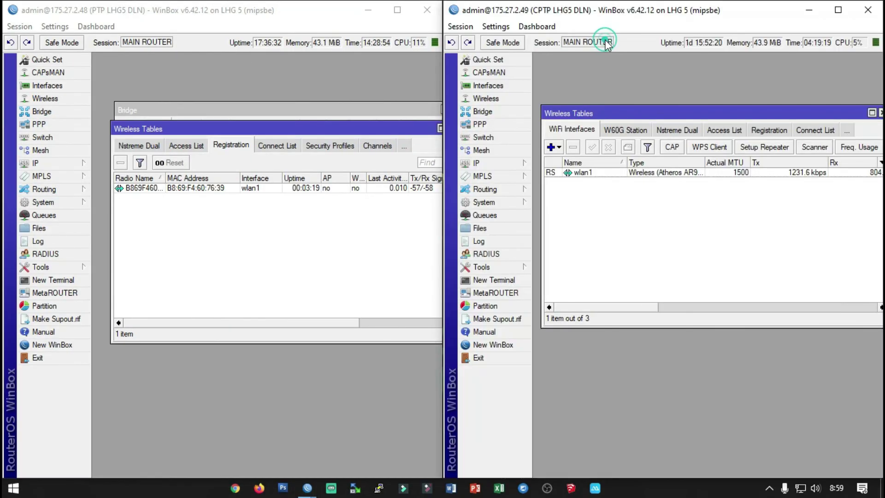
pyautogui.moveTo(385, 129); pyautogui.dragTo(298, 171)
pyautogui.click(368, 168)
pyautogui.moveTo(370, 109); pyautogui.dragTo(298, 159)
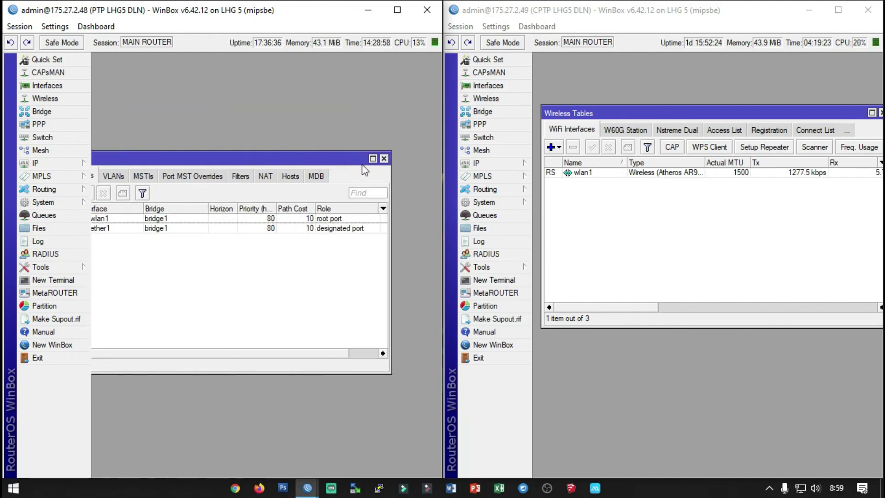
pyautogui.click(383, 159)
pyautogui.moveTo(614, 116); pyautogui.dragTo(524, 229)
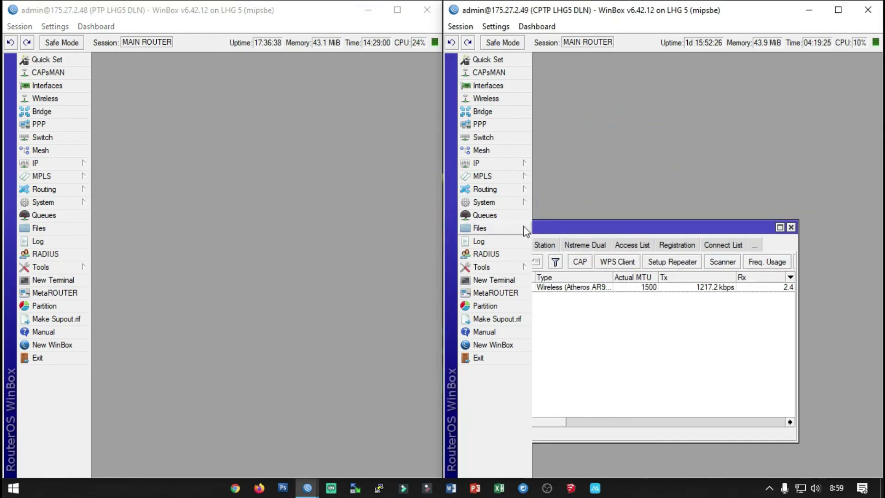
pyautogui.click(791, 227)
# - Compare maximized wireless registration tables on both radios side by side, and close both sessions
pyautogui.click(46, 98)
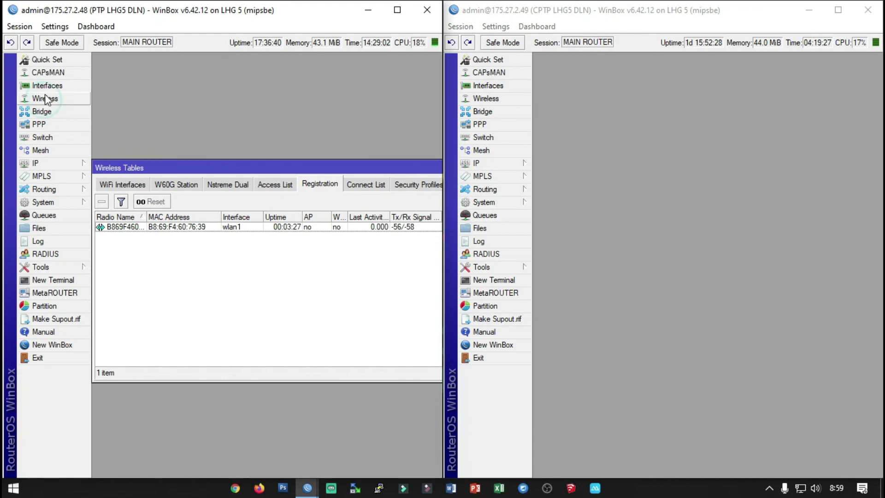
pyautogui.doubleClick(203, 169)
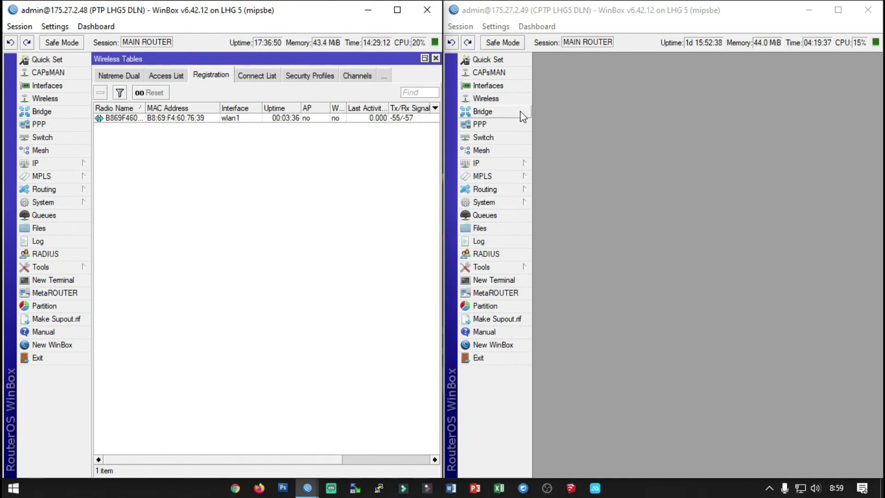
pyautogui.click(489, 98)
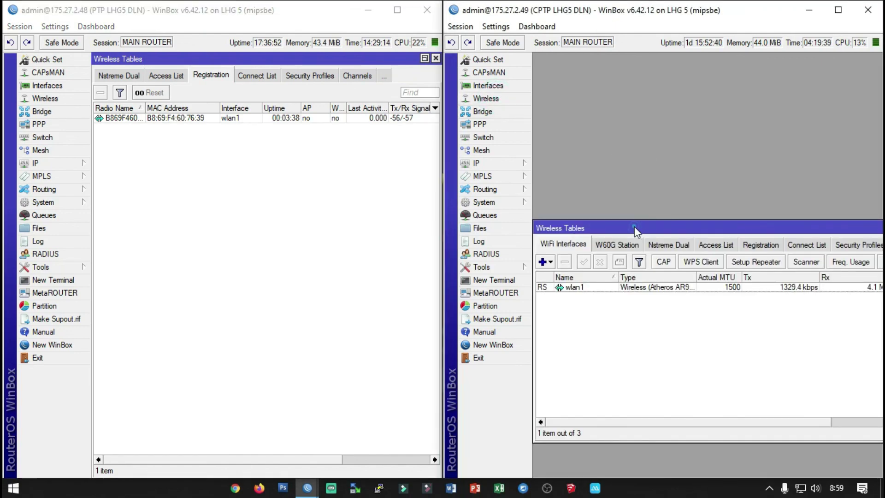
pyautogui.doubleClick(634, 226)
pyautogui.click(754, 76)
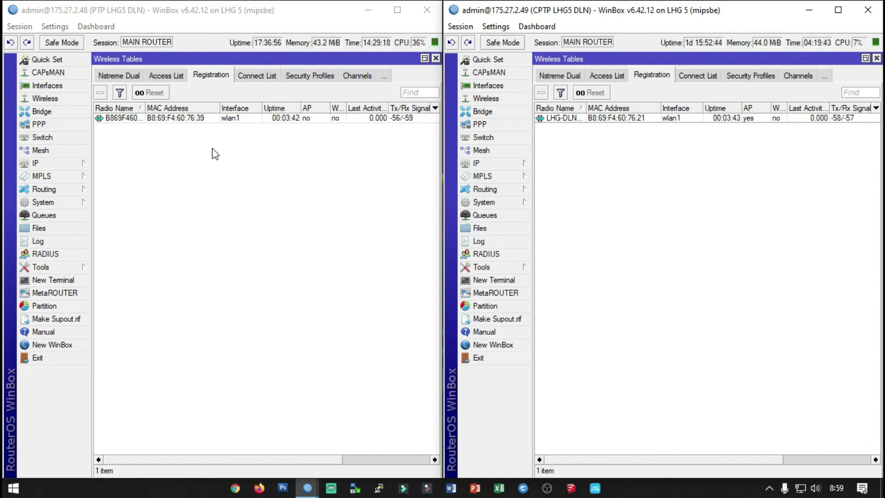
pyautogui.click(430, 16)
pyautogui.click(875, 15)
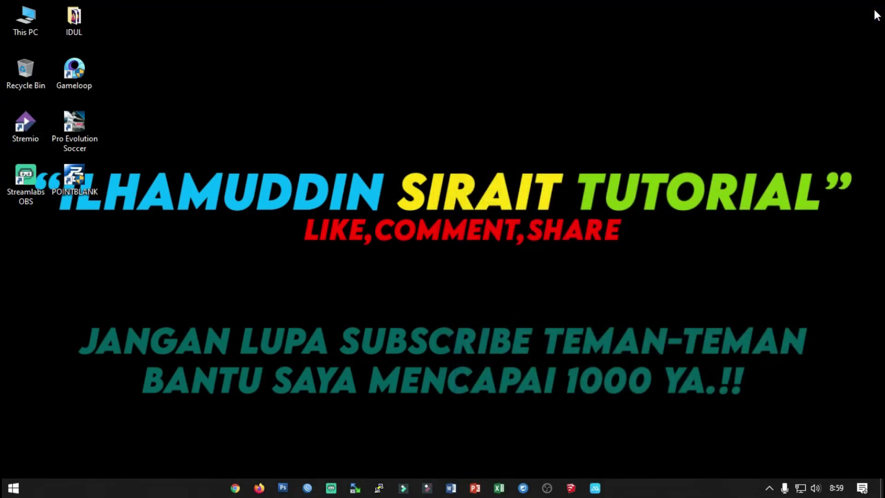